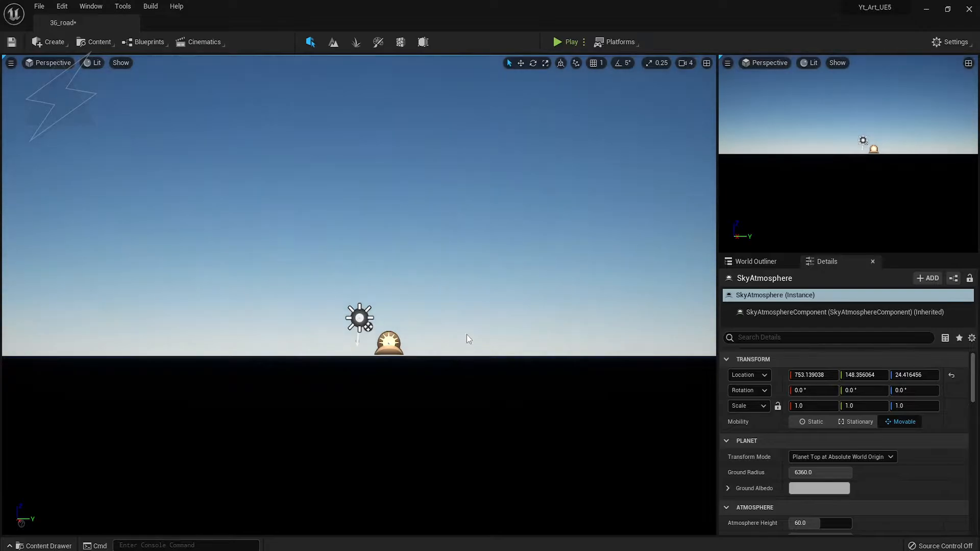
# Add an Exponential Height Fog to the level and set its Fog Inscattering Color to black.
pyautogui.click(45, 51)
pyautogui.moveTo(88, 107)
pyautogui.moveTo(224, 149); pyautogui.dragTo(334, 354)
pyautogui.scroll(-4, 830, 438)
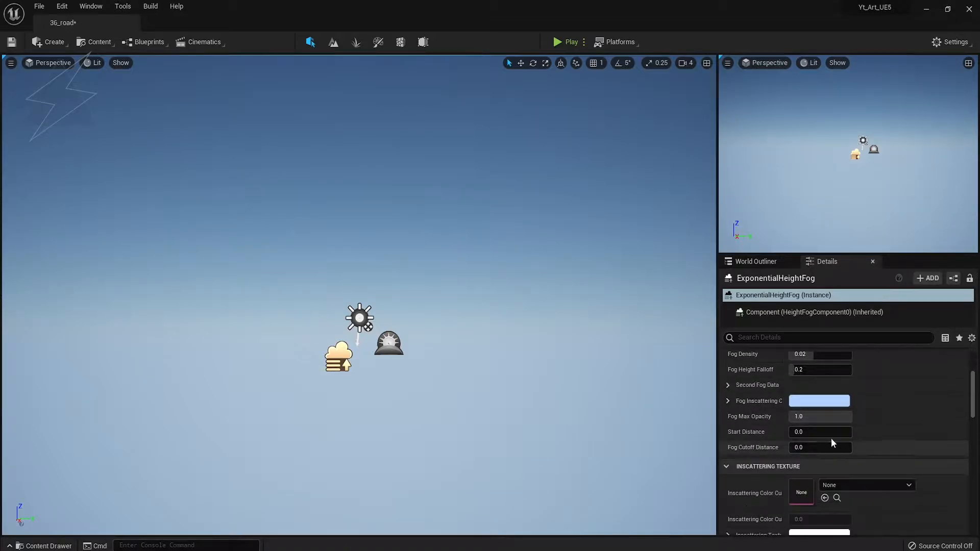
pyautogui.click(818, 400)
pyautogui.moveTo(736, 388); pyautogui.dragTo(733, 421)
pyautogui.click(734, 546)
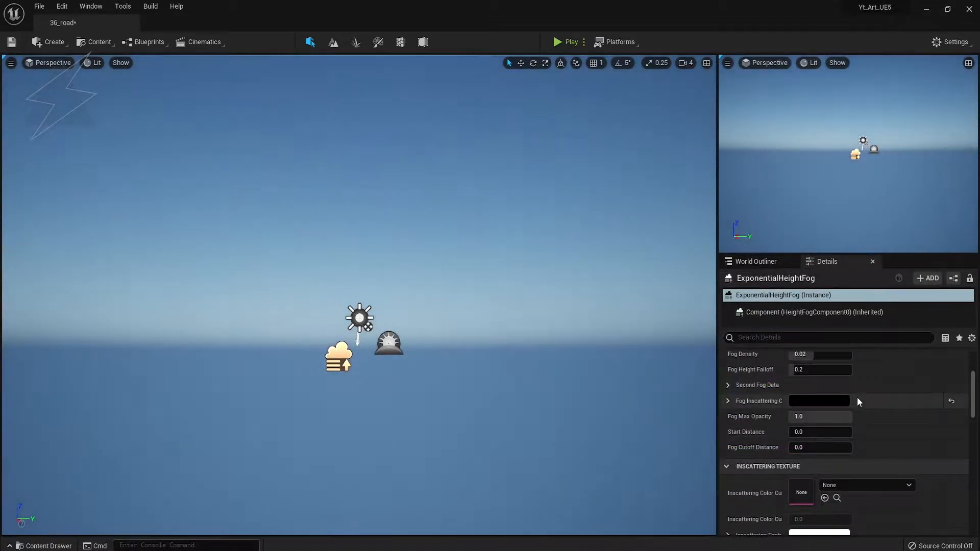
# Set the height fog's Directional Inscattering Color to black.
pyautogui.scroll(-8, 856, 397)
pyautogui.click(817, 431)
pyautogui.moveTo(730, 375); pyautogui.dragTo(733, 420)
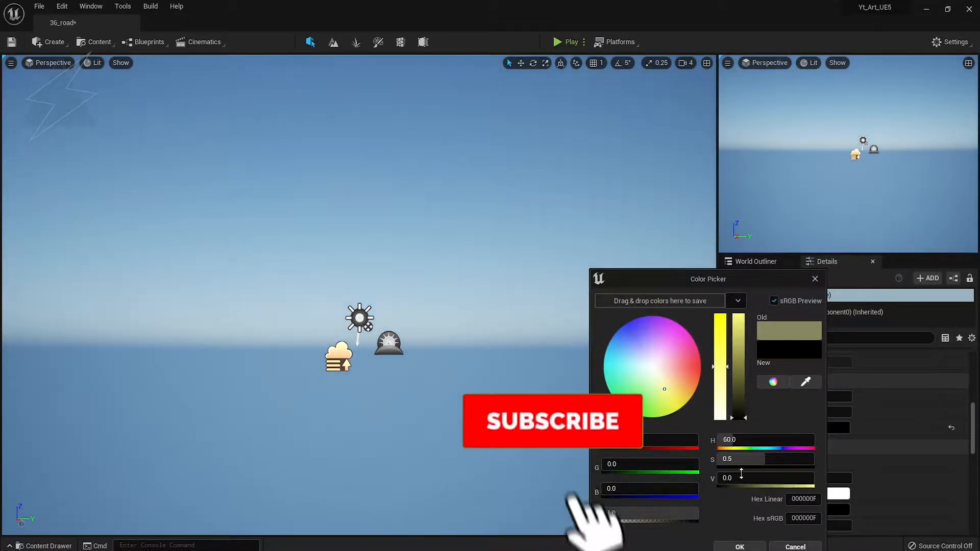
pyautogui.click(739, 546)
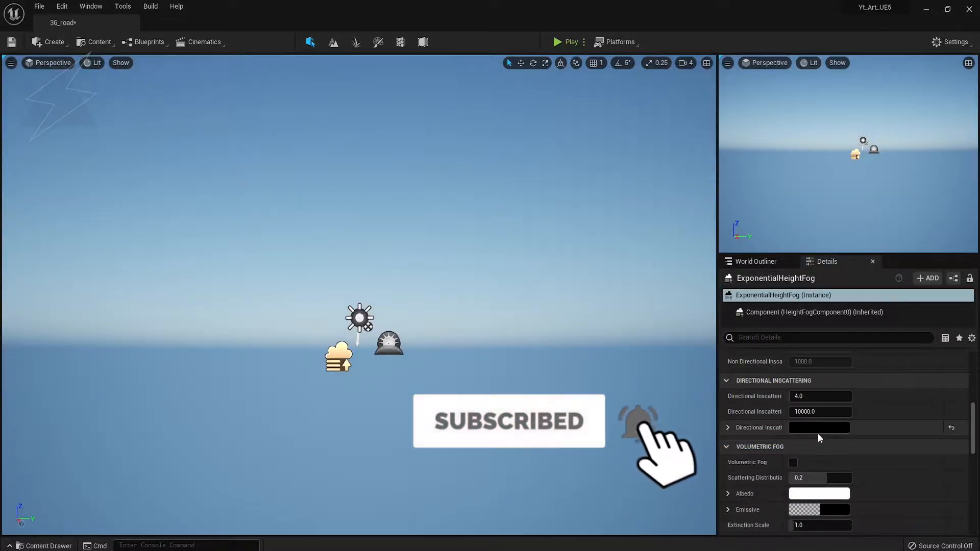
# Add a Sky Light to the level near the other lighting actors.
pyautogui.moveTo(632, 459); pyautogui.dragTo(623, 482, button='right')
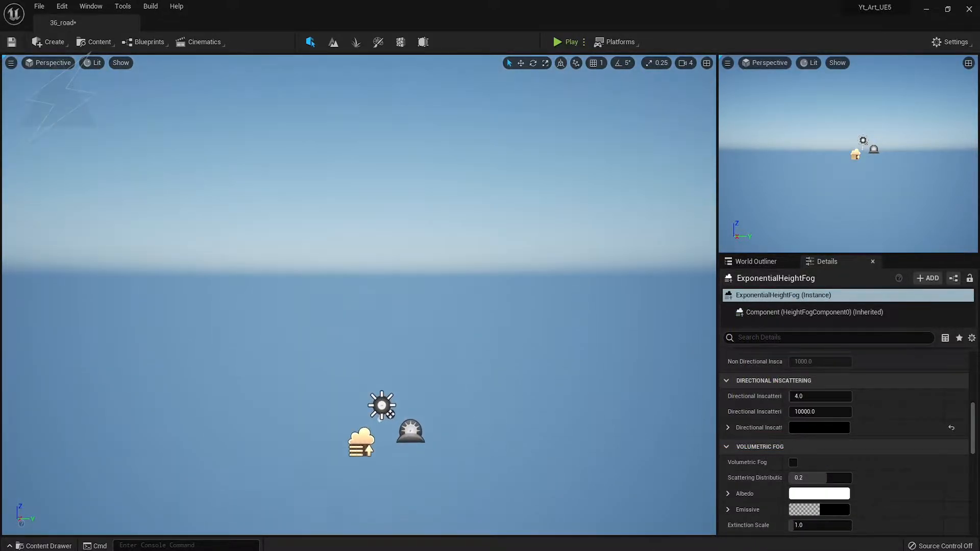
pyautogui.moveTo(363, 395); pyautogui.dragTo(372, 368, button='right')
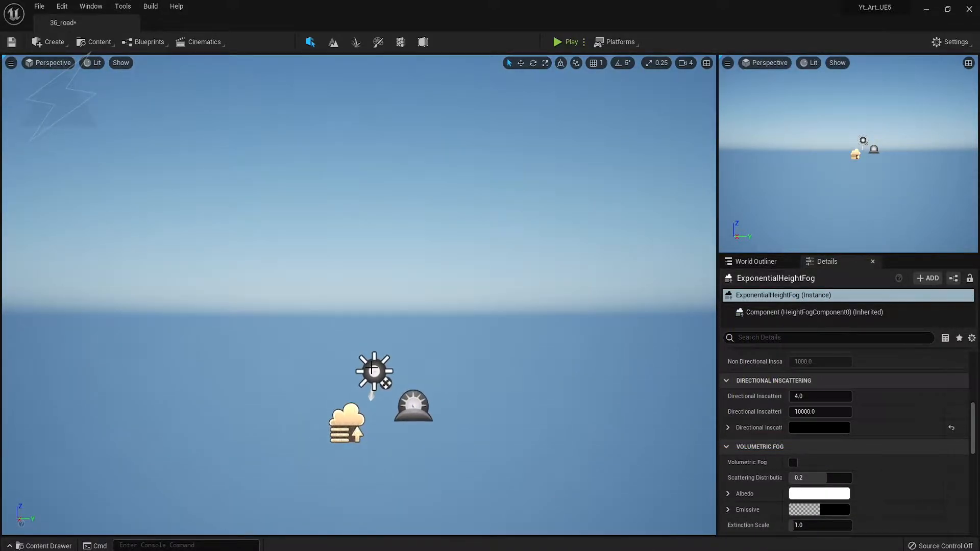
pyautogui.click(67, 45)
pyautogui.moveTo(65, 73)
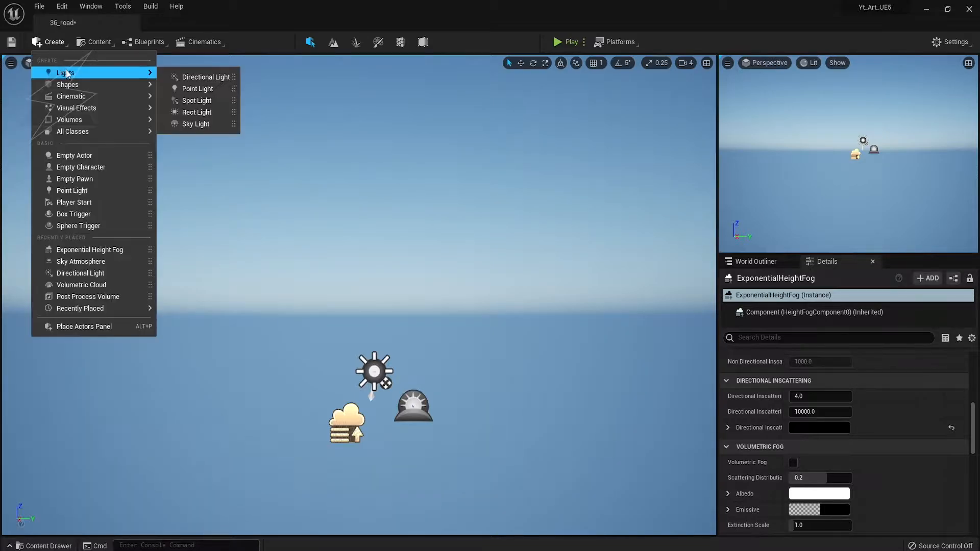
pyautogui.click(197, 125)
pyautogui.scroll(5, 862, 437)
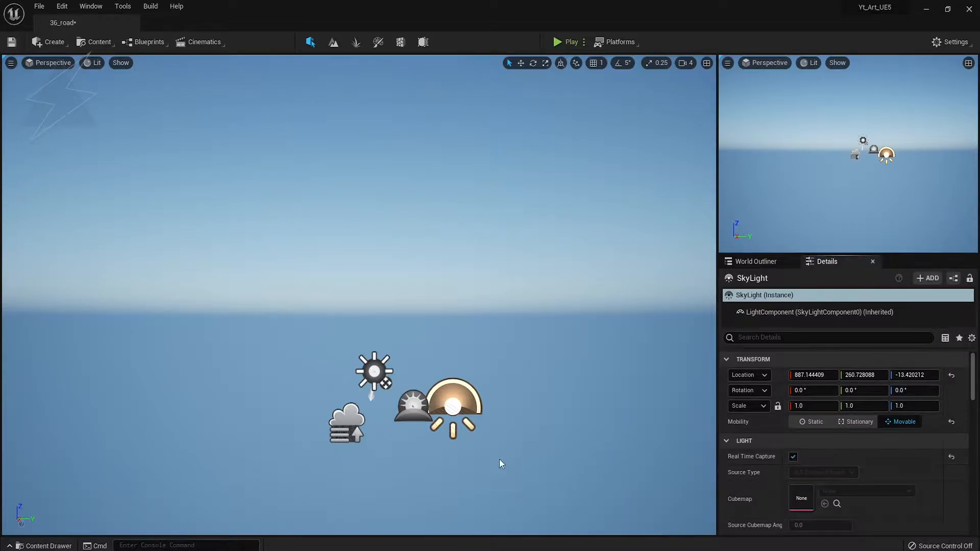
pyautogui.moveTo(456, 442); pyautogui.dragTo(450, 448, button='right')
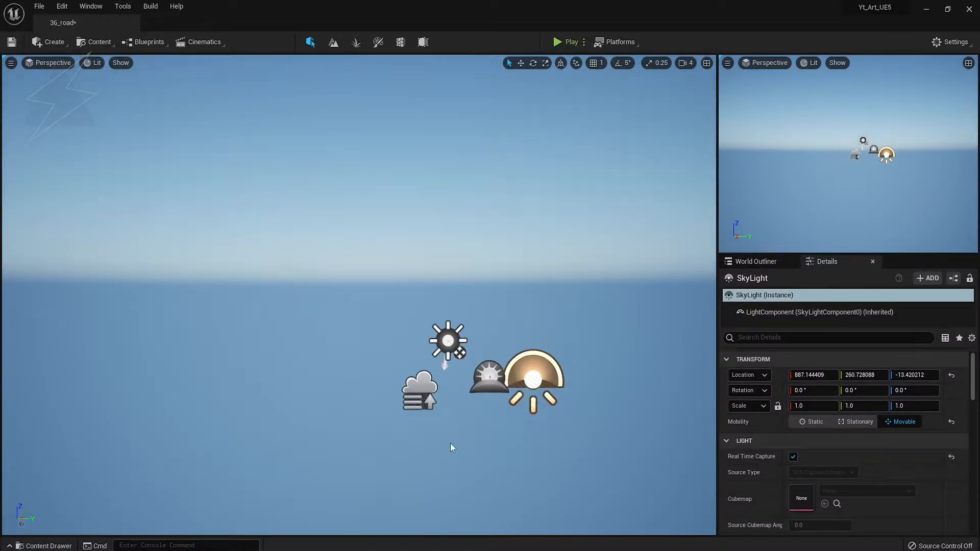
# Create a new landscape with 2×2 sections per component and the remaining settings at their defaults.
pyautogui.click(335, 43)
pyautogui.click(75, 351)
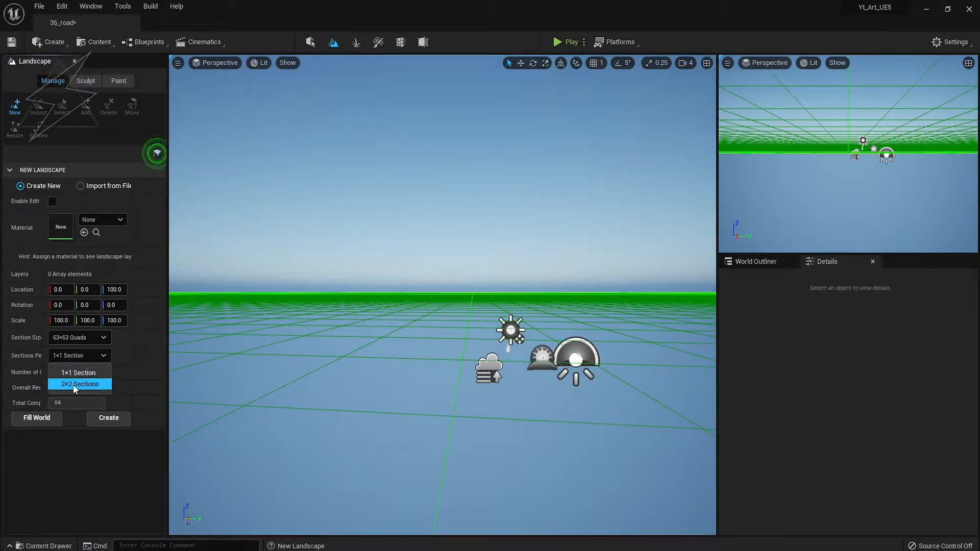
pyautogui.click(73, 385)
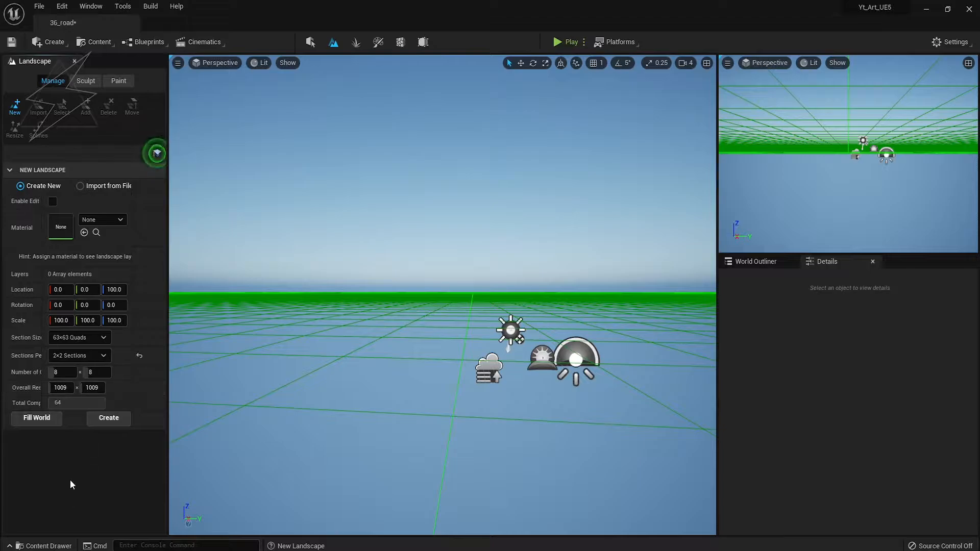
pyautogui.click(107, 418)
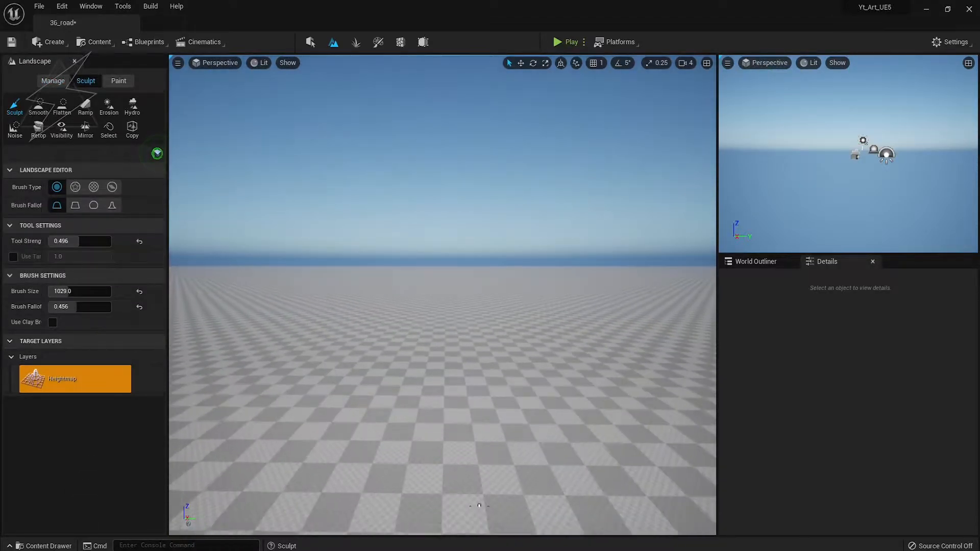
# Return to selection mode and assign MI_Rocky_Sand_vd0edgu_4K as the landscape's material.
pyautogui.click(311, 42)
pyautogui.moveTo(376, 274); pyautogui.dragTo(458, 399, button='right')
pyautogui.click(452, 422)
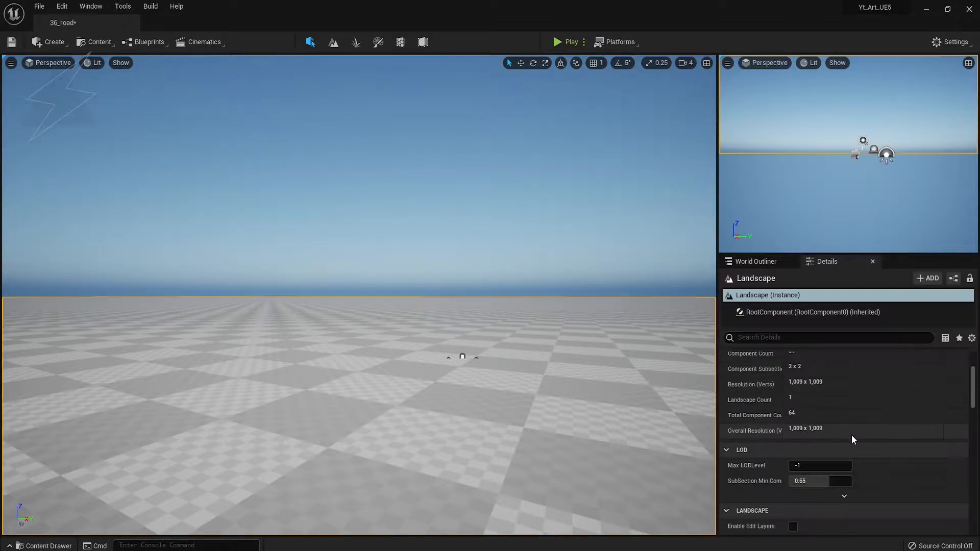
pyautogui.scroll(-5, 822, 442)
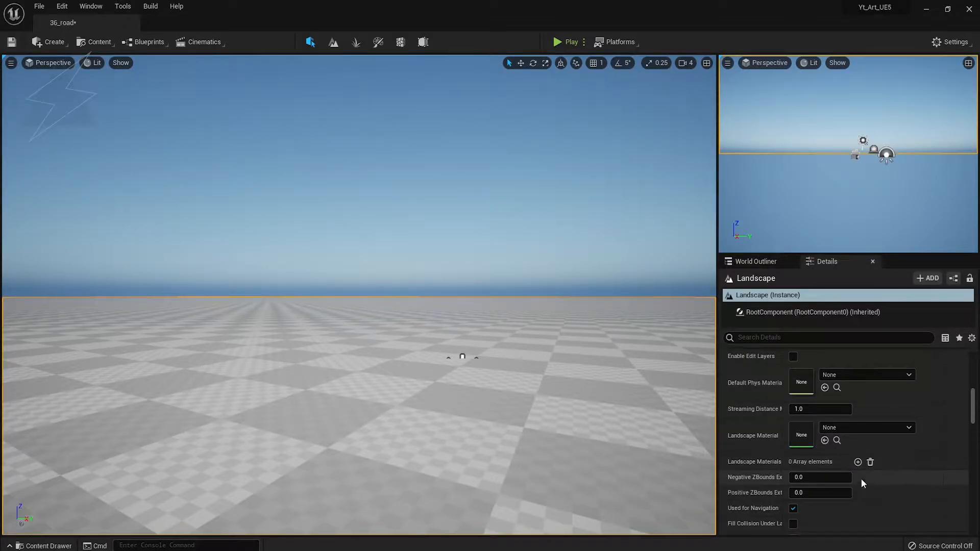
pyautogui.click(825, 440)
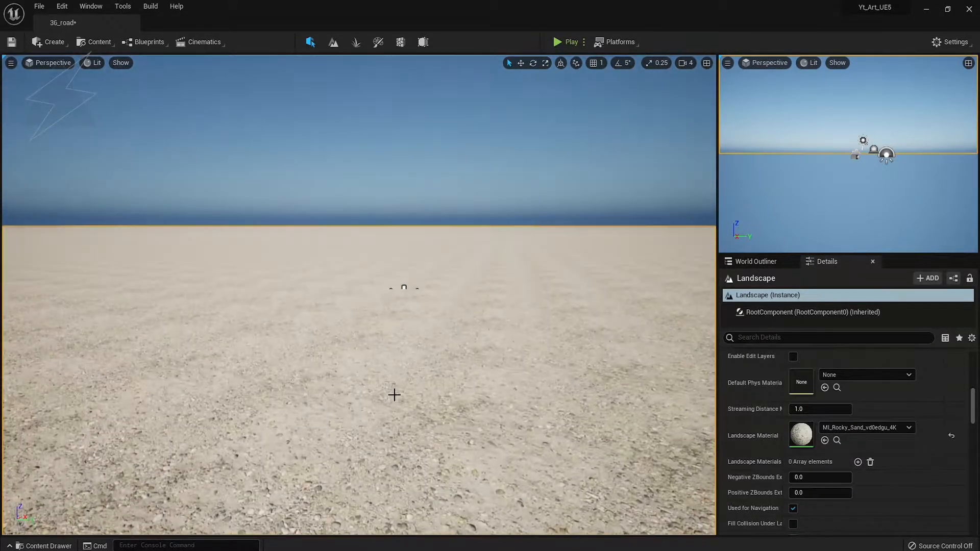
# Open the rocky sand material instance, enable its Tiling/Offset override, and float its editor window over the level with readable parameters.
pyautogui.doubleClick(800, 434)
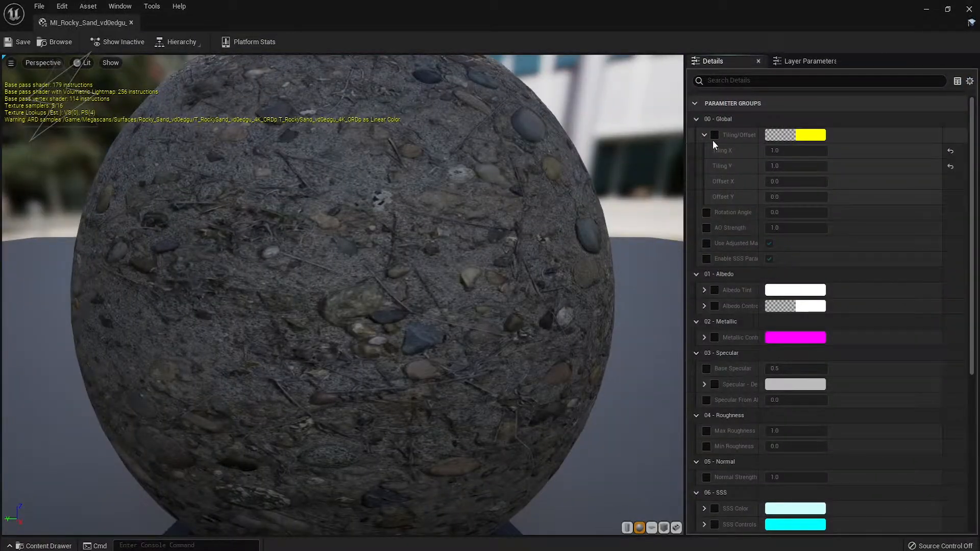
pyautogui.click(714, 135)
pyautogui.click(786, 151)
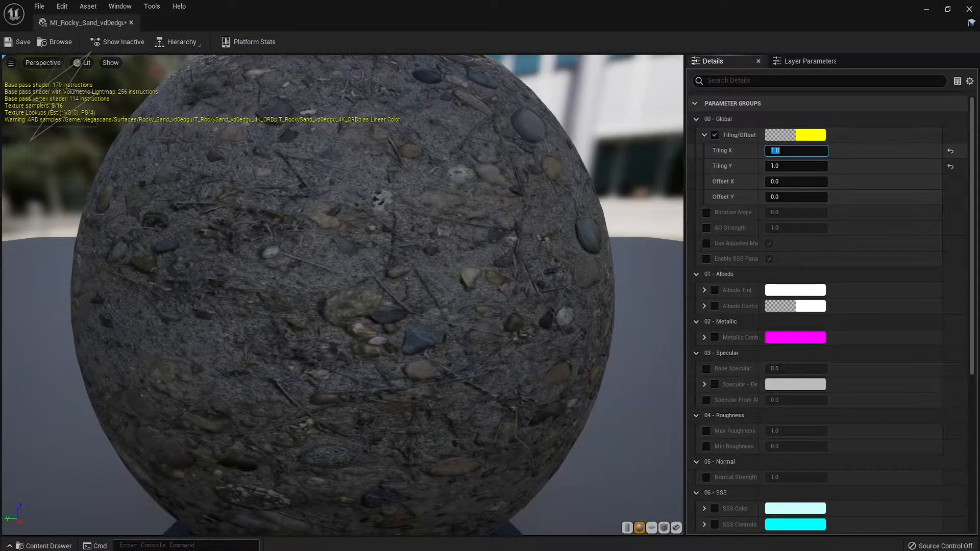
pyautogui.moveTo(79, 24); pyautogui.dragTo(396, 188)
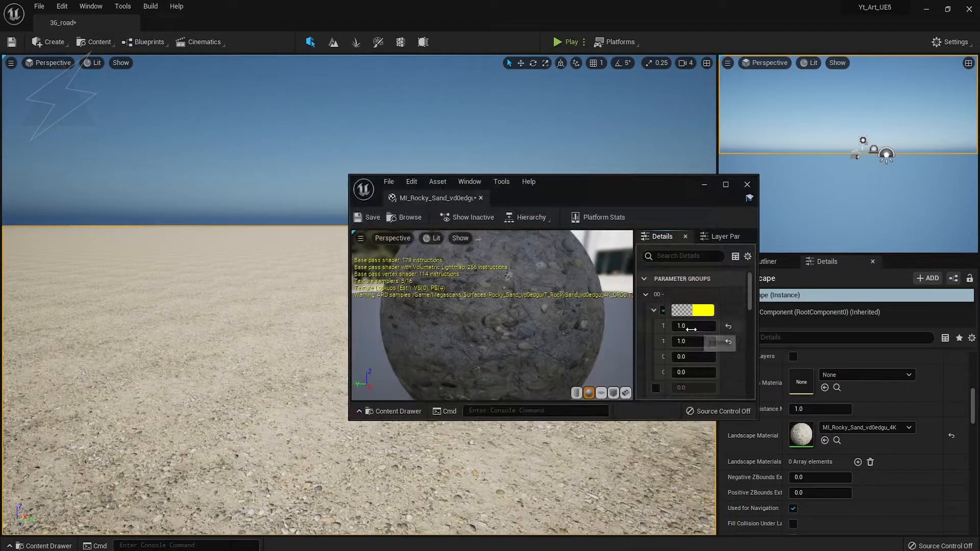
pyautogui.moveTo(757, 369); pyautogui.dragTo(901, 369)
pyautogui.moveTo(734, 337); pyautogui.dragTo(642, 319)
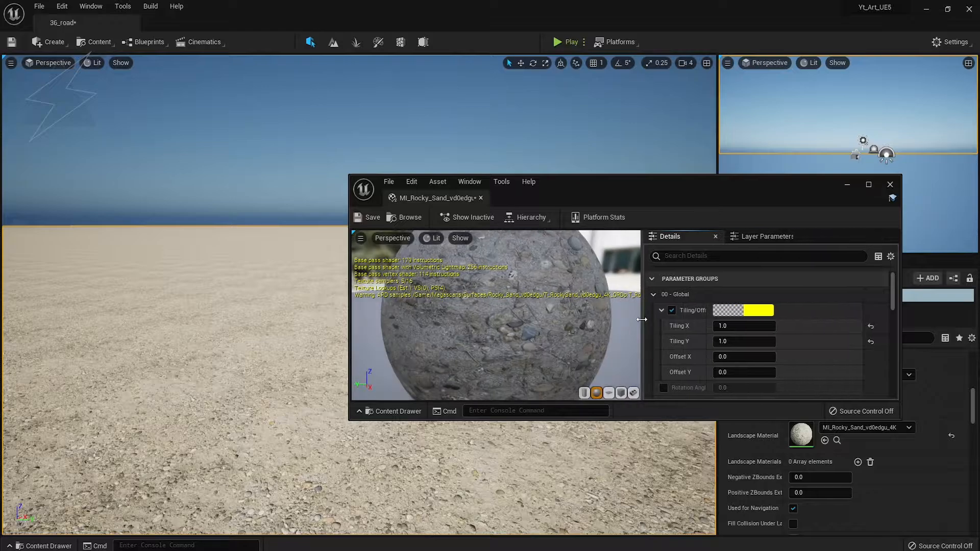
# Set the material's Tiling X and Tiling Y to 0.1 and close the material editor.
pyautogui.write('0.1')
pyautogui.press('Return')
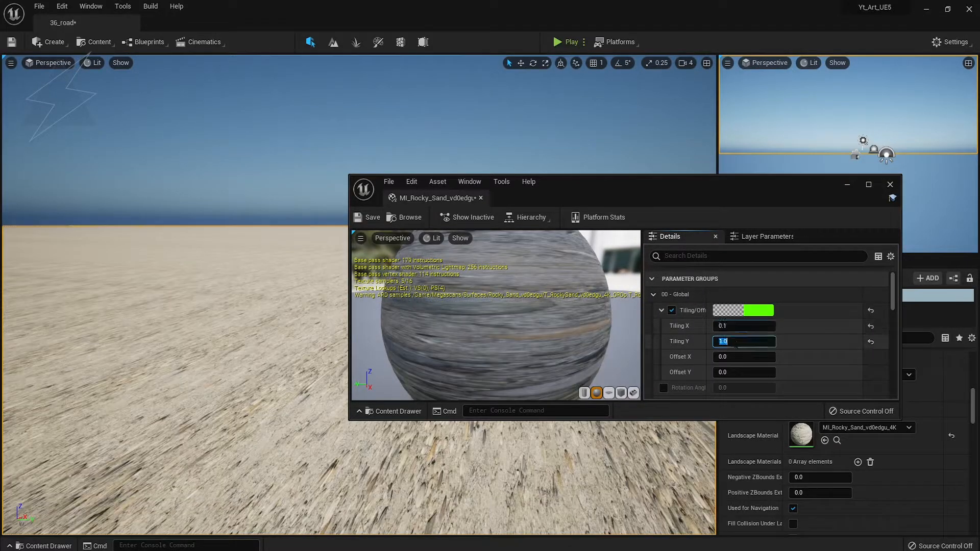
pyautogui.click(734, 344)
pyautogui.write('.1')
pyautogui.press('Return')
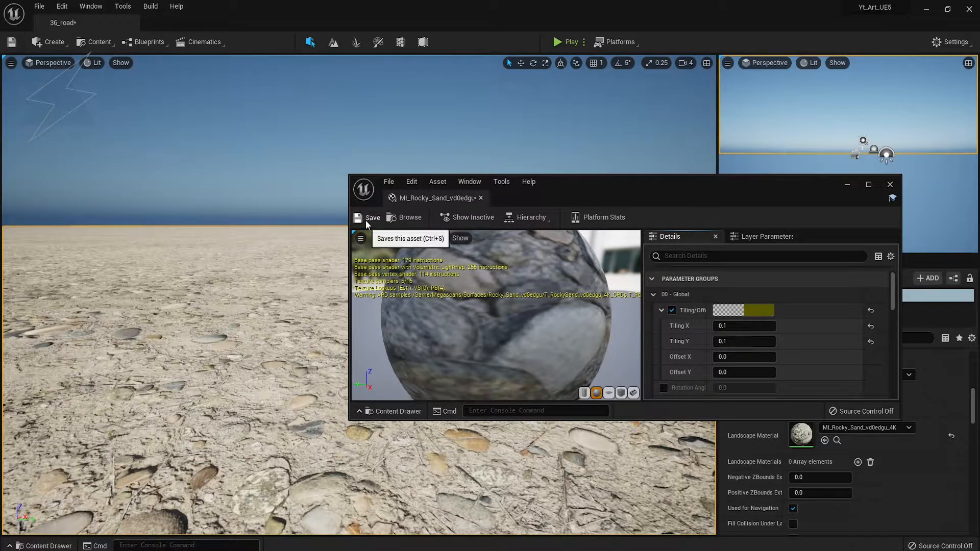
pyautogui.click(481, 198)
# Frame a low full-screen shot with the mannequin in the left foreground and store it as camera bookmark 1.
pyautogui.moveTo(358, 385); pyautogui.dragTo(378, 345, button='right')
pyautogui.press('F11')
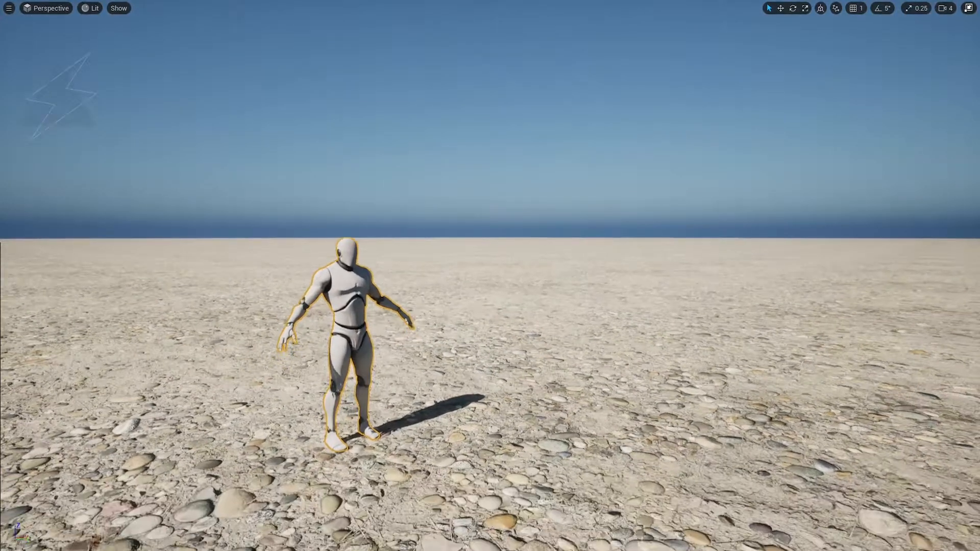
pyautogui.moveTo(379, 345); pyautogui.dragTo(476, 306, button='right')
pyautogui.press('s')
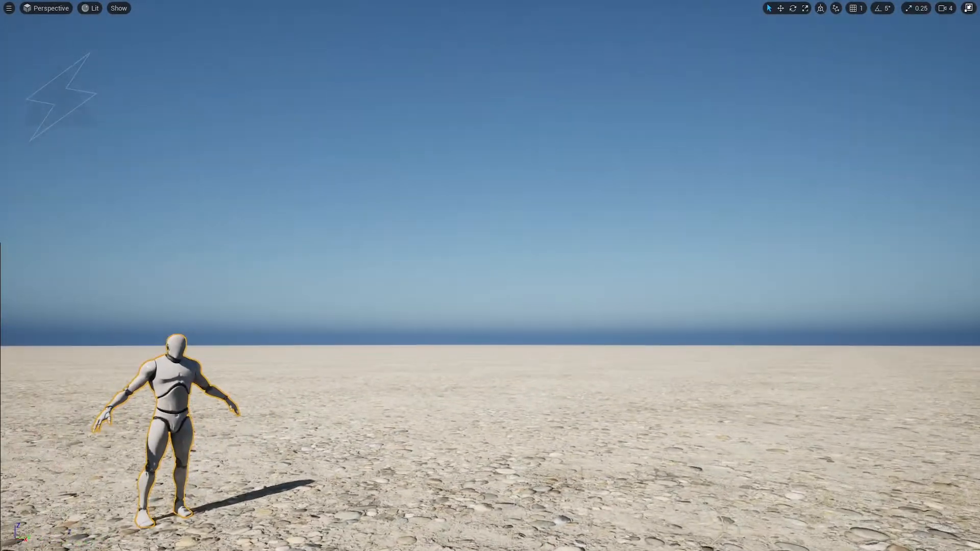
pyautogui.press('a')
pyautogui.moveTo(329, 469); pyautogui.dragTo(341, 470, button='right')
pyautogui.press('1')
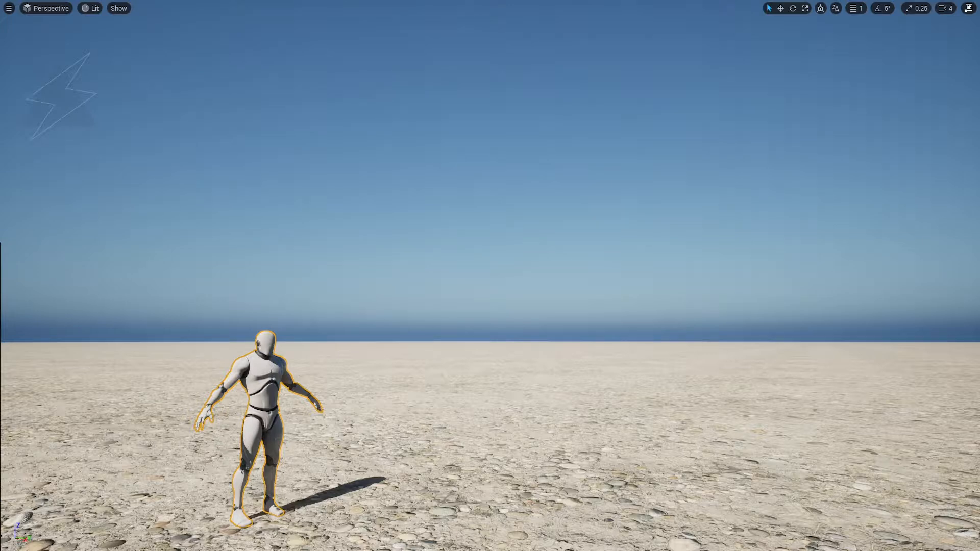
# Place the Massive Nordic Coastal Cliff Var1 mesh on the ground in the distance, right of the mannequin, and exit full-screen view.
pyautogui.moveTo(1, 255); pyautogui.dragTo(826, 349)
pyautogui.press('e')
pyautogui.press('w')
pyautogui.moveTo(801, 389); pyautogui.dragTo(803, 390, button='right')
pyautogui.press('F11')
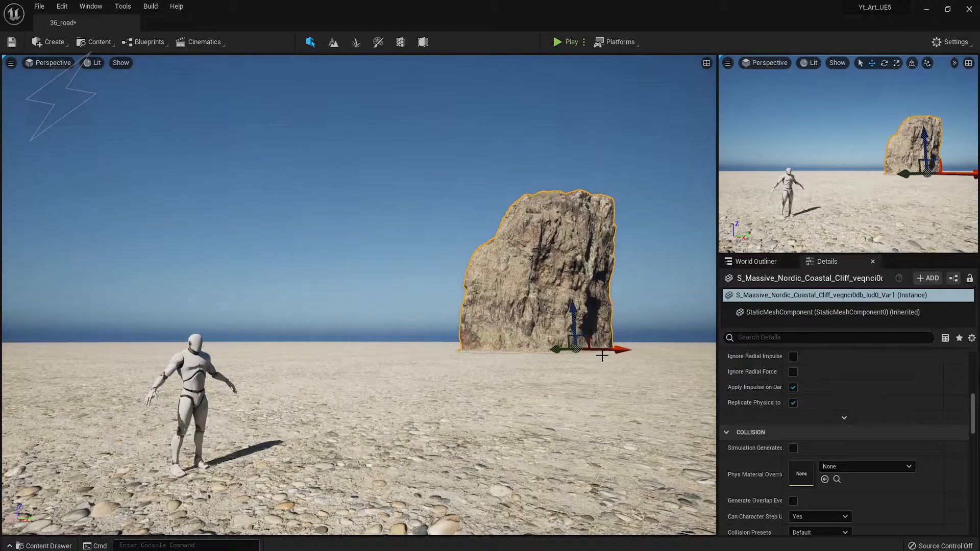
# Reposition the Var1 cliff and scale it up into a tall rock wall on the right side of the shot.
pyautogui.moveTo(602, 356); pyautogui.dragTo(604, 405, button='right')
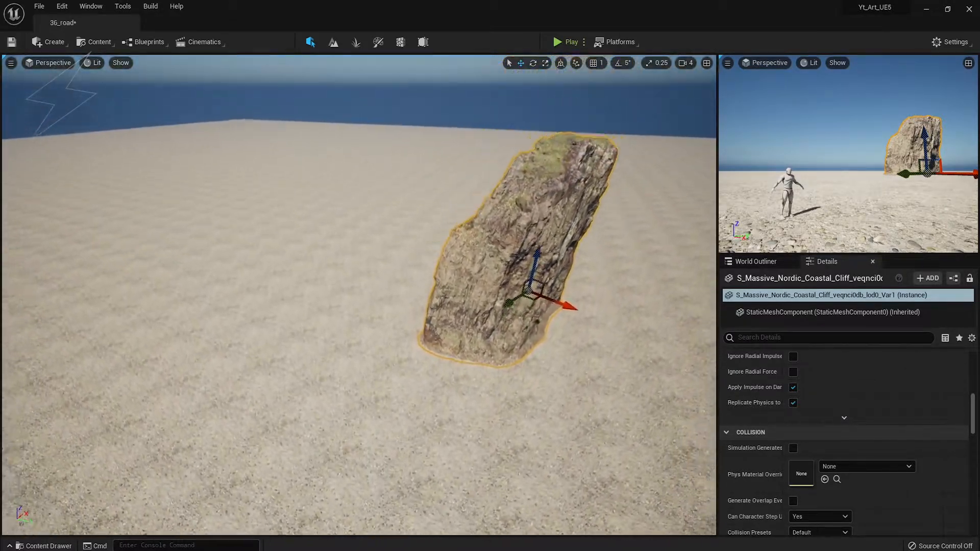
pyautogui.moveTo(570, 306); pyautogui.dragTo(523, 349)
pyautogui.press('e')
pyautogui.press('w')
pyautogui.press('r')
pyautogui.moveTo(577, 378); pyautogui.dragTo(599, 394)
pyautogui.moveTo(549, 355); pyautogui.dragTo(587, 342)
pyautogui.press('w')
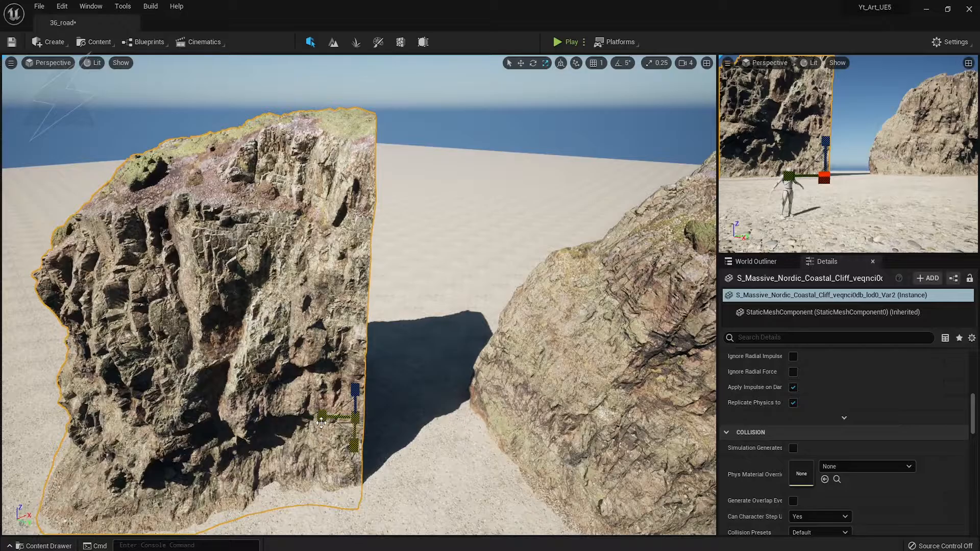
# Mirror the Var2 cliff along its Y axis and position it behind the mannequin on the left side of the shot.
pyautogui.moveTo(321, 422); pyautogui.dragTo(434, 423)
pyautogui.moveTo(334, 429); pyautogui.dragTo(294, 429, button='right')
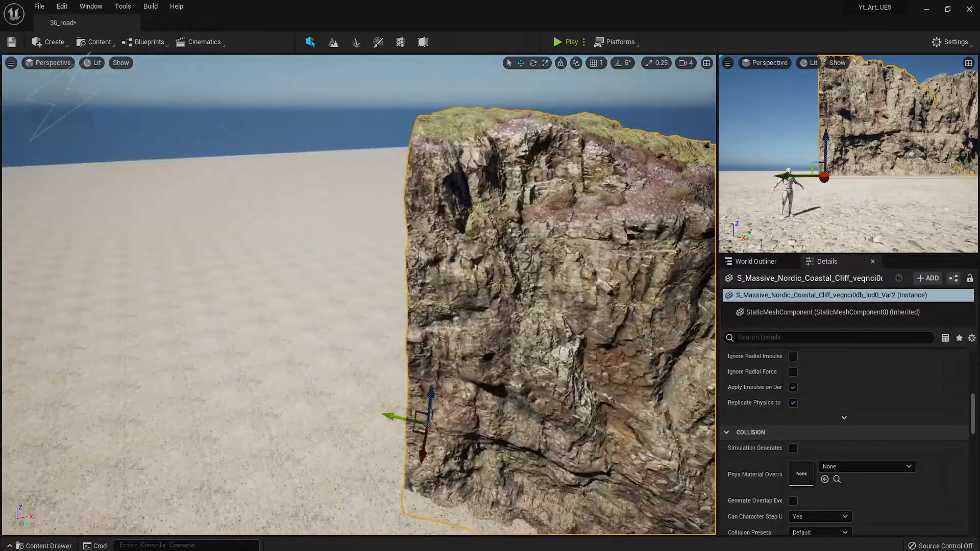
pyautogui.moveTo(391, 417); pyautogui.dragTo(111, 377)
pyautogui.press('e')
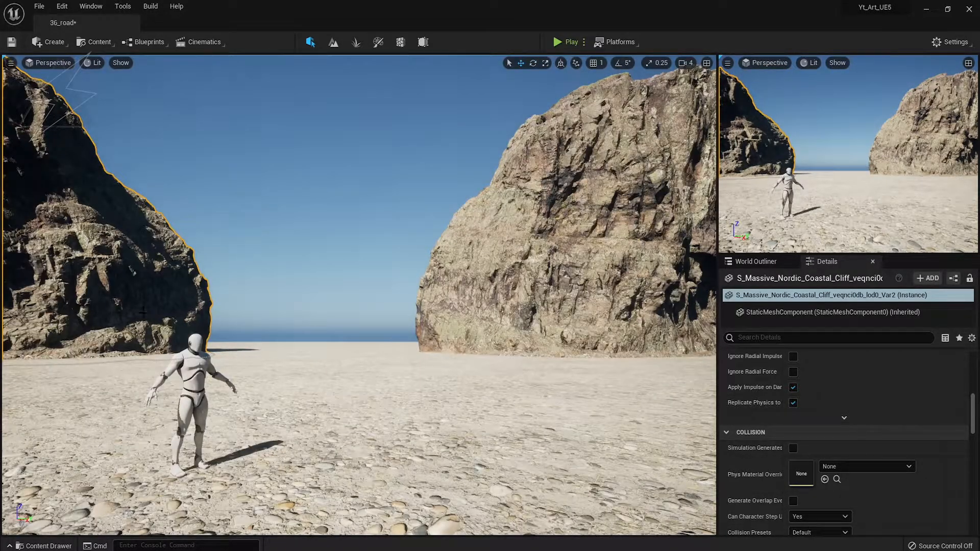
pyautogui.moveTo(110, 327); pyautogui.dragTo(37, 319, button='right')
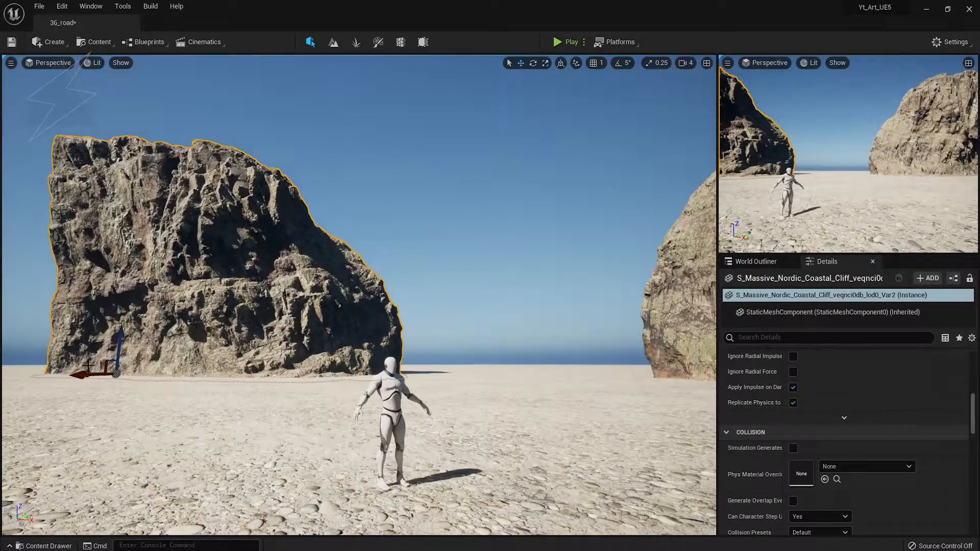
pyautogui.moveTo(88, 365); pyautogui.dragTo(122, 363)
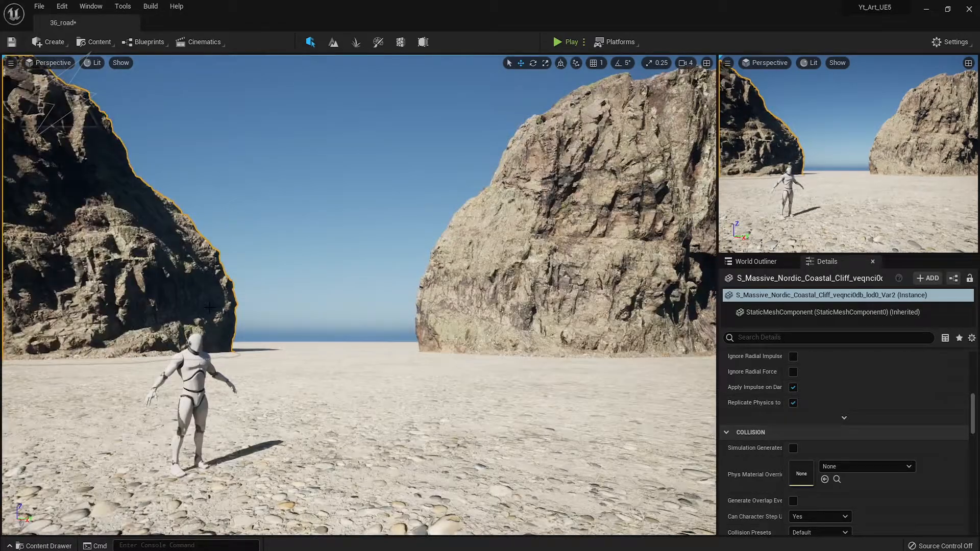
pyautogui.click(326, 215)
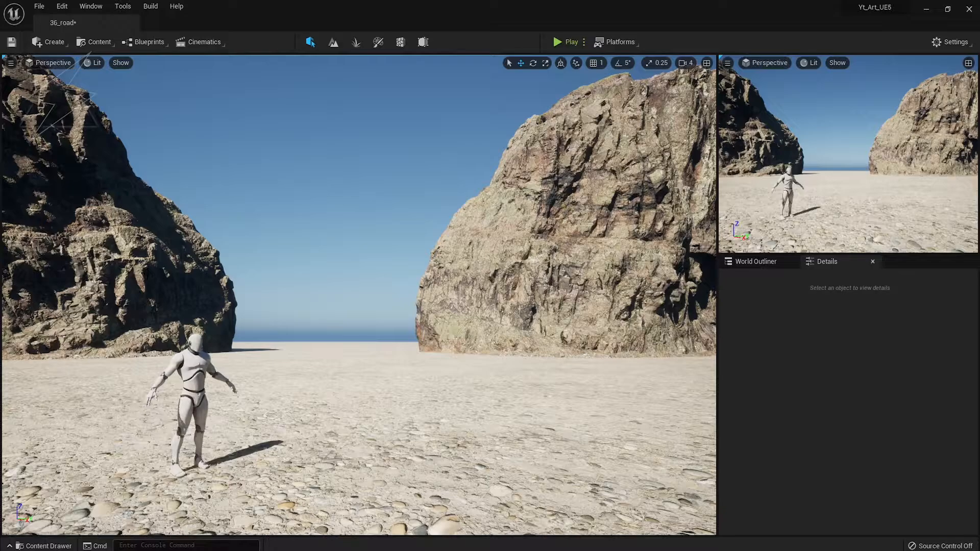
# Stretch the Var2 cliff behind the mannequin along one axis, recheck it in the framed shot, and deselect it.
pyautogui.click(116, 260)
pyautogui.moveTo(115, 260); pyautogui.dragTo(52, 254, button='right')
pyautogui.press('space')
pyautogui.press('space')
pyautogui.moveTo(146, 356); pyautogui.dragTo(148, 384, button='right')
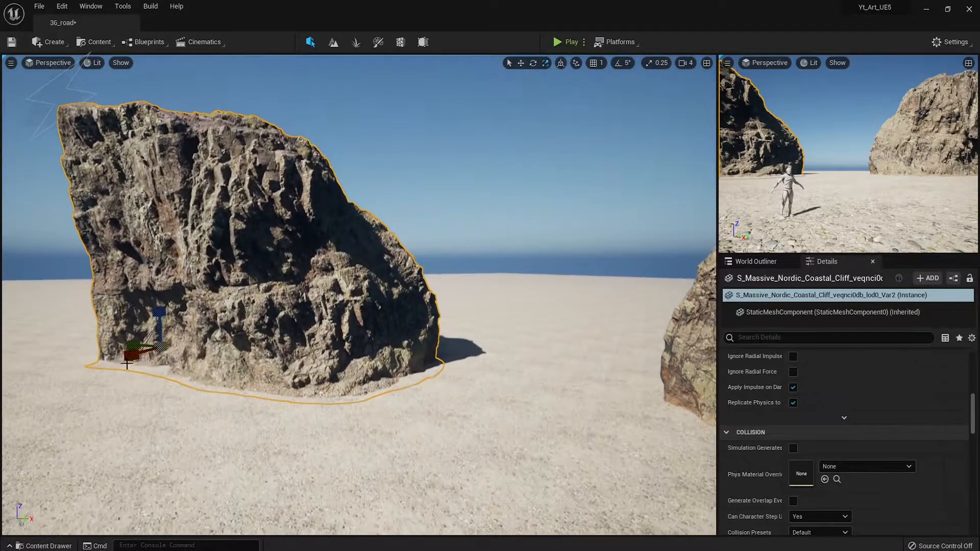
pyautogui.moveTo(141, 345); pyautogui.dragTo(178, 352)
pyautogui.press('space')
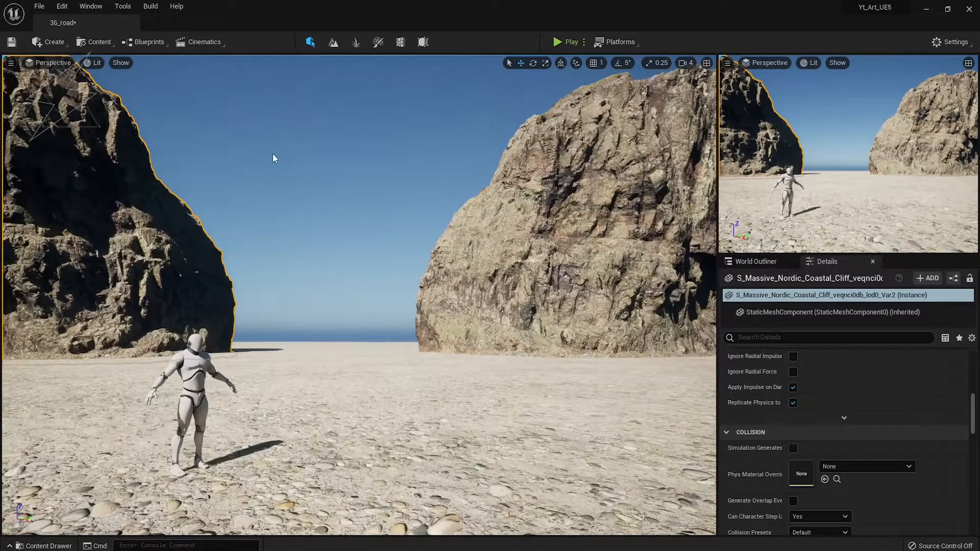
pyautogui.click(399, 284)
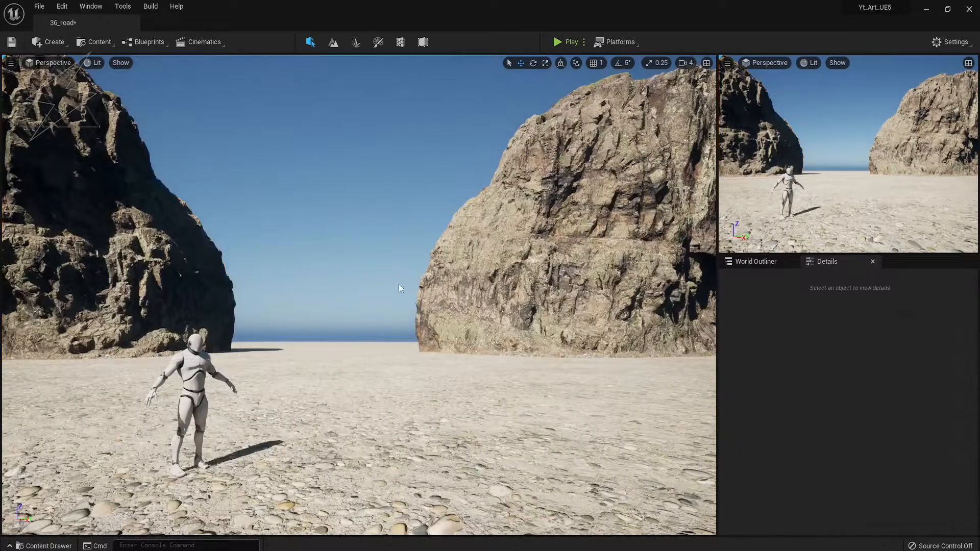
# Narrow the Var1 cliff on the right side of the shot, shift it slightly inward, and deselect it.
pyautogui.click(483, 276)
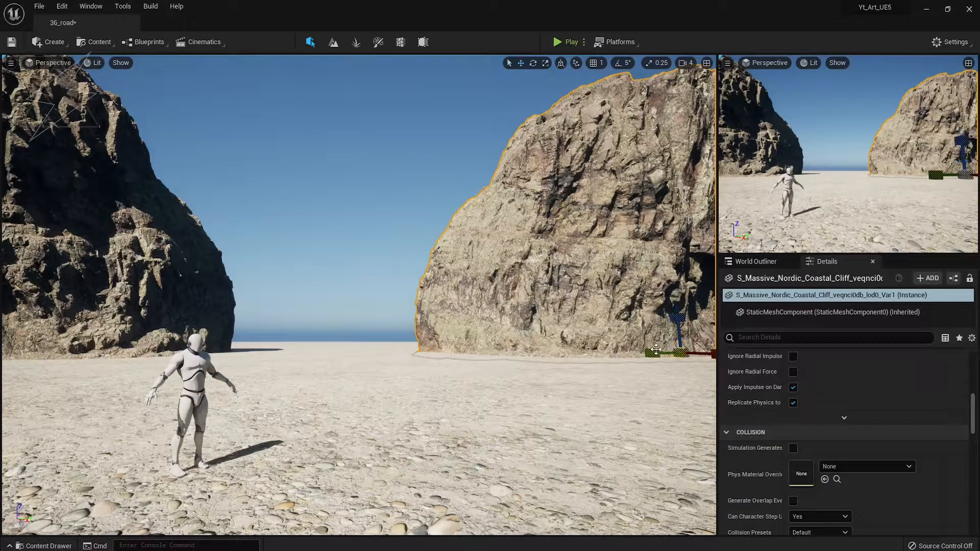
pyautogui.press('r')
pyautogui.moveTo(655, 350); pyautogui.dragTo(625, 351)
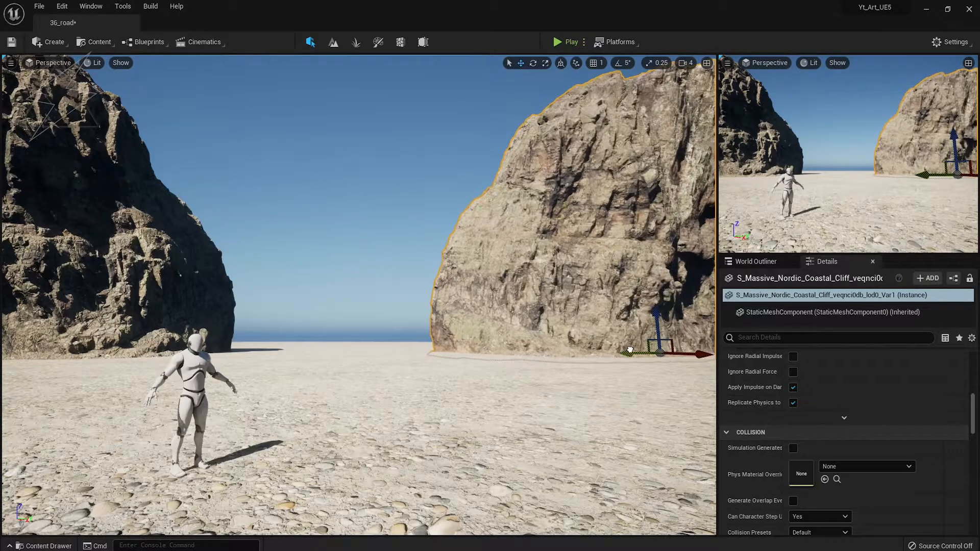
pyautogui.click(419, 335)
# Raise the viewport camera speed to 6 and rescale the Var1 cliff along its Y axis.
pyautogui.click(214, 327)
pyautogui.moveTo(250, 350); pyautogui.dragTo(224, 352, button='right')
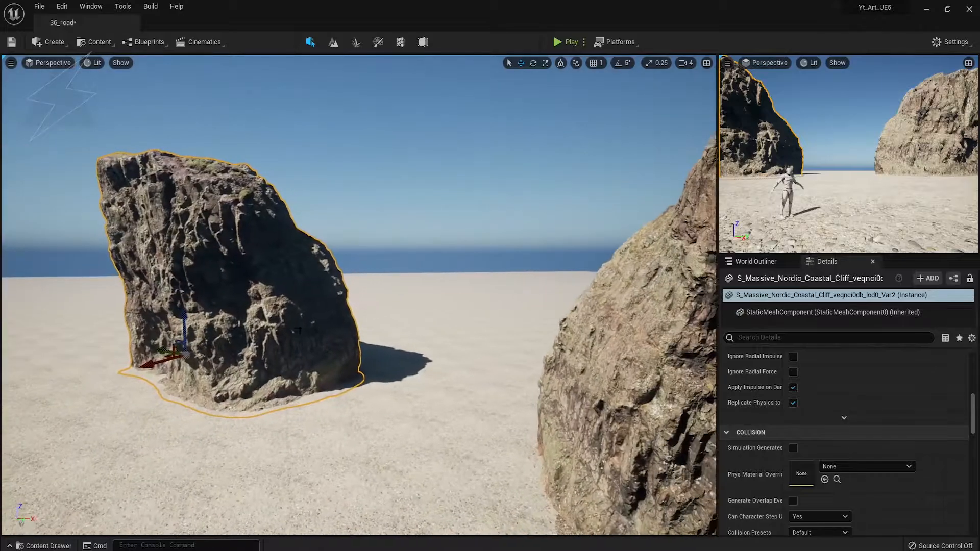
pyautogui.click(686, 65)
pyautogui.moveTo(515, 285); pyautogui.dragTo(490, 386, button='right')
pyautogui.click(396, 360)
pyautogui.press('e')
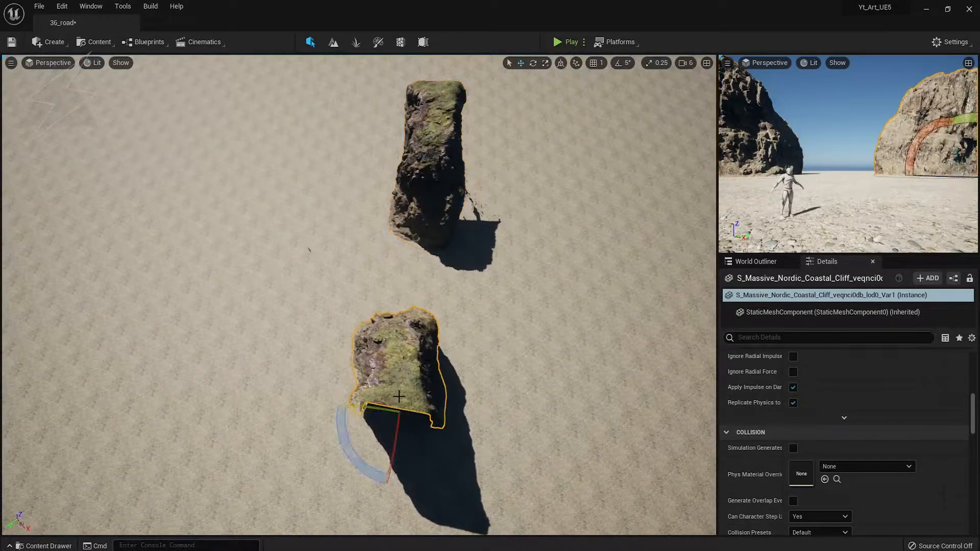
pyautogui.press('r')
pyautogui.moveTo(362, 412); pyautogui.dragTo(378, 415)
# Move the Var2 cliff behind the mannequin inward toward the centre of the framed shot.
pyautogui.click(431, 156)
pyautogui.moveTo(431, 156); pyautogui.dragTo(378, 92, button='right')
pyautogui.press('1')
pyautogui.moveTo(488, 306); pyautogui.dragTo(421, 308, button='right')
pyautogui.press('1')
pyautogui.press('F11')
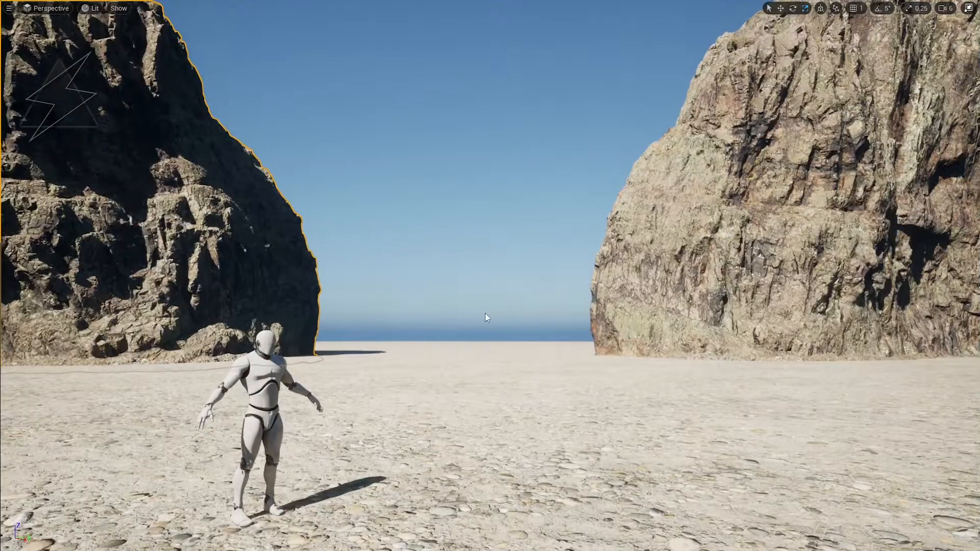
pyautogui.moveTo(246, 358); pyautogui.dragTo(189, 348, button='right')
pyautogui.press('w')
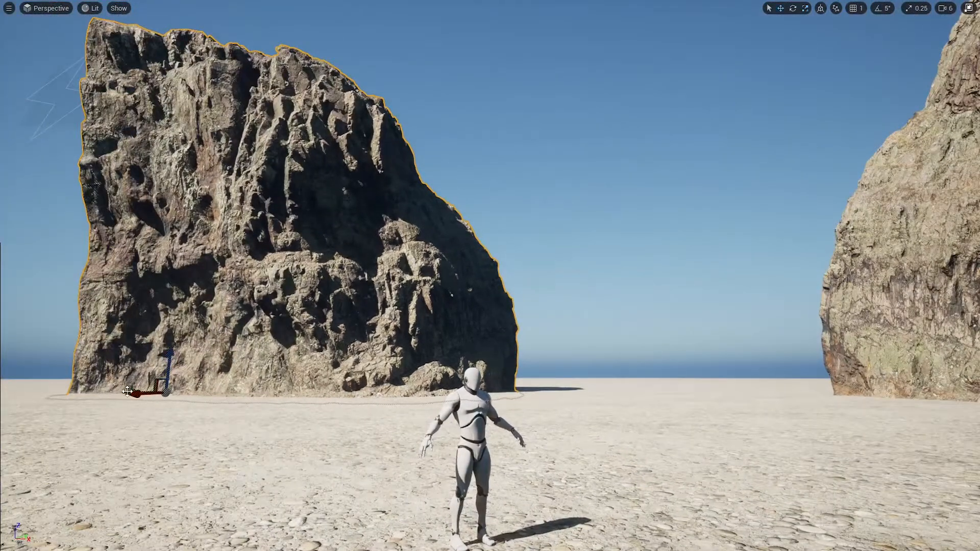
pyautogui.moveTo(127, 391); pyautogui.dragTo(155, 391)
pyautogui.press('1')
# Nudge the Var1 cliff inward along the Y axis and leave full-screen view.
pyautogui.click(786, 356)
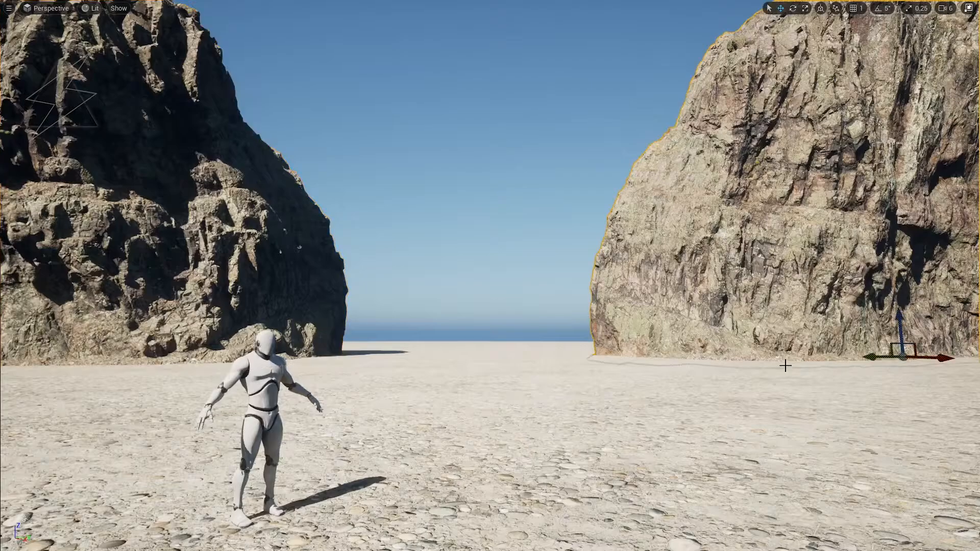
pyautogui.moveTo(868, 355); pyautogui.dragTo(854, 356)
pyautogui.press('s')
pyautogui.moveTo(798, 379)
pyautogui.mouseDown(button='right')
pyautogui.moveTo(798, 433)
pyautogui.moveTo(798, 379)
pyautogui.mouseUp(button='right')
pyautogui.press('F11')
# Select both cliffs, move them together farther back from the mannequin, scale them up together, and deselect them.
pyautogui.keyDown('ctrl'); pyautogui.click(314, 330); pyautogui.keyUp('ctrl')
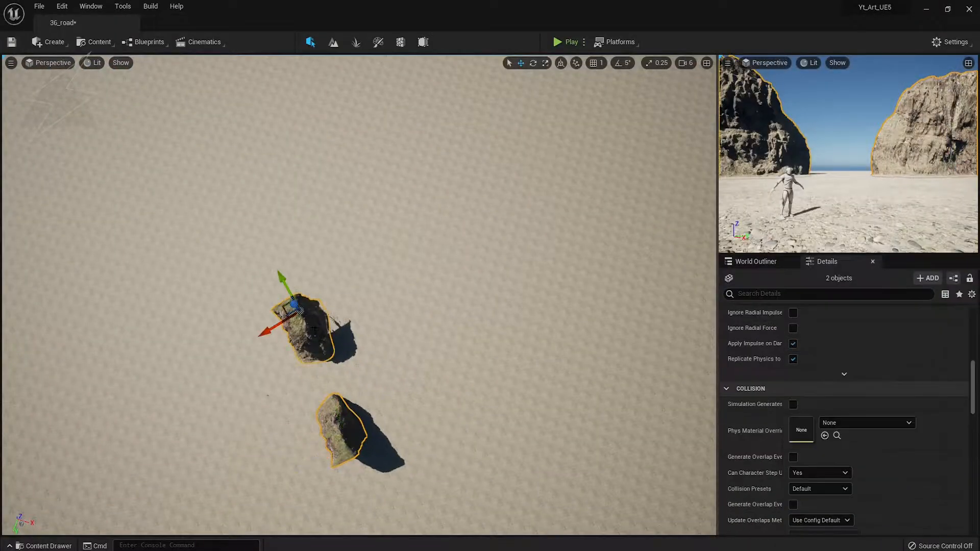
pyautogui.moveTo(266, 334); pyautogui.dragTo(286, 325)
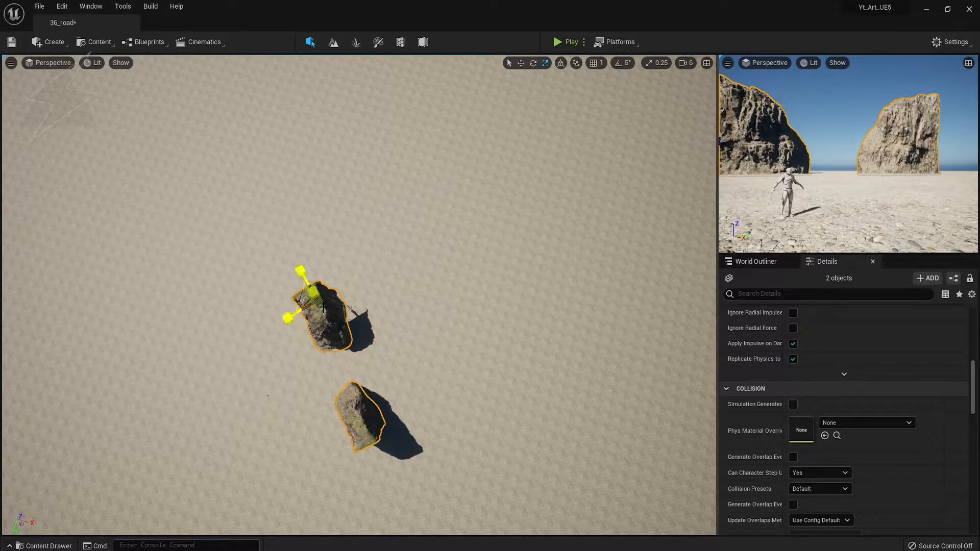
pyautogui.moveTo(320, 306); pyautogui.dragTo(322, 306)
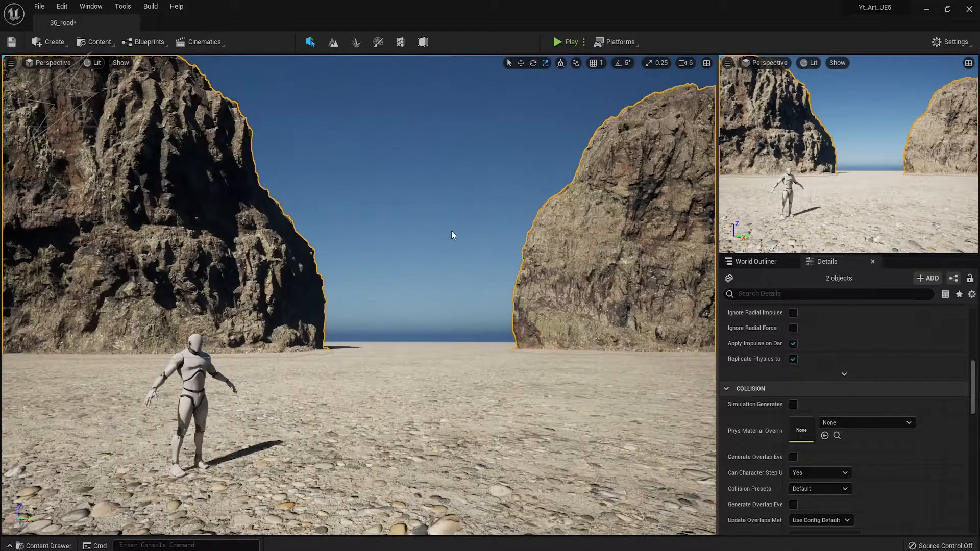
pyautogui.press('Escape')
# Reselect both cliffs, shift them together toward the mannequin's side of the shot, and deselect them.
pyautogui.click(220, 300)
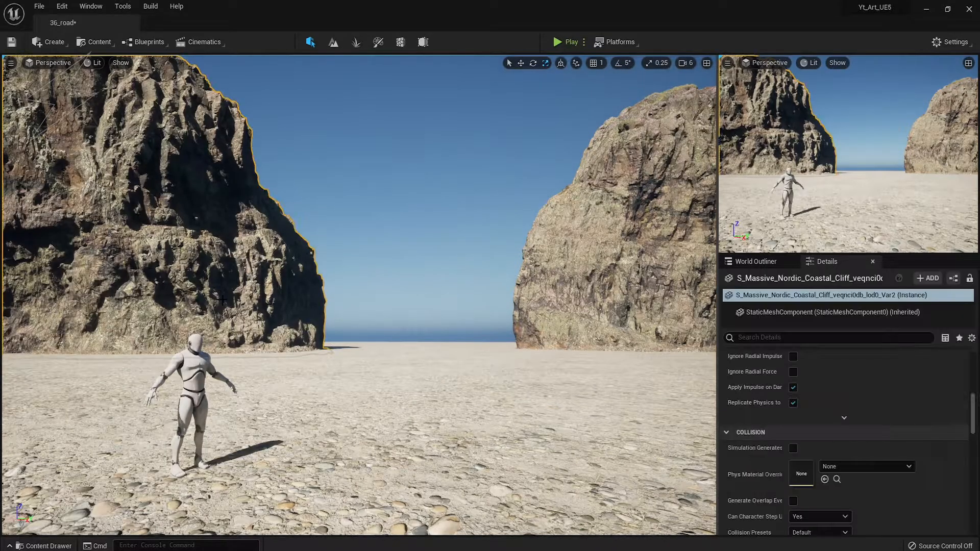
pyautogui.keyDown('ctrl'); pyautogui.click(619, 289); pyautogui.keyUp('ctrl')
pyautogui.moveTo(960, 169); pyautogui.dragTo(944, 173)
pyautogui.click(399, 312)
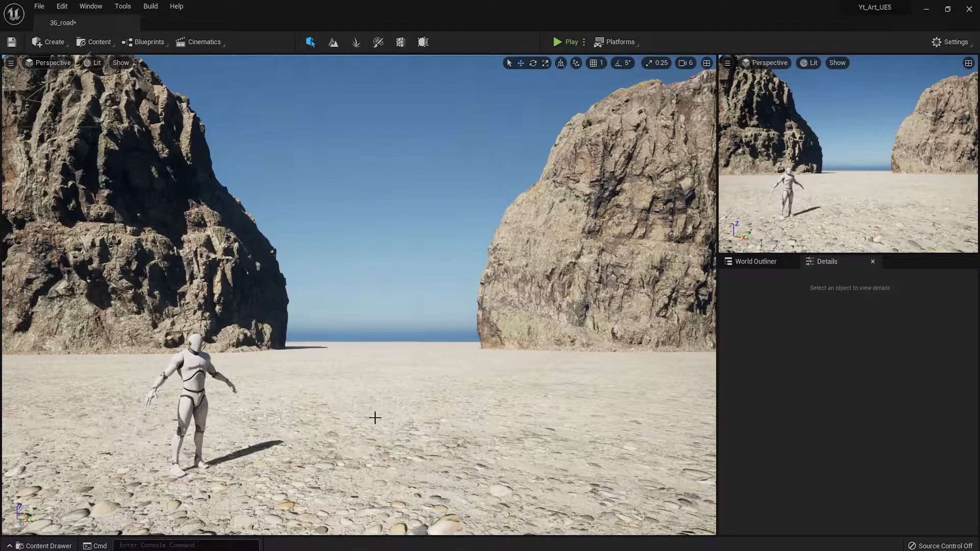
# Switch to Foliage mode and add the four rock meshes as foliage types.
pyautogui.click(356, 42)
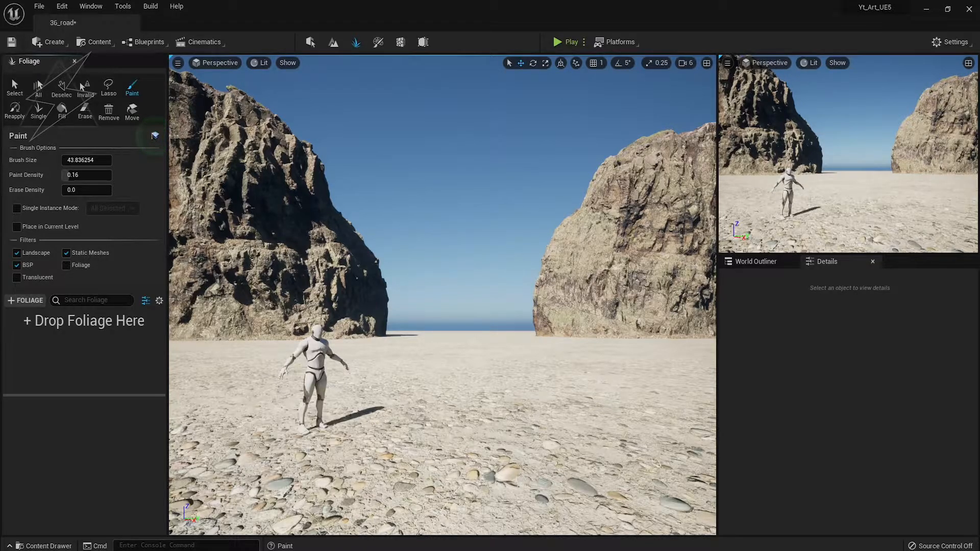
pyautogui.moveTo(1, 352); pyautogui.dragTo(80, 376)
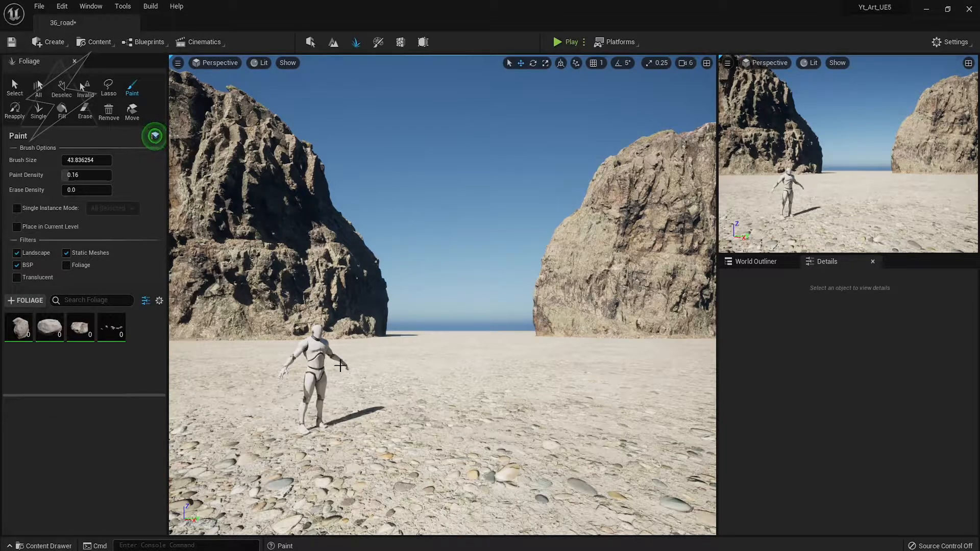
# Test-paint the rocks beside the mannequin, set the foliage paint density to 1.0, and undo the test strokes.
pyautogui.moveTo(340, 366); pyautogui.dragTo(408, 393)
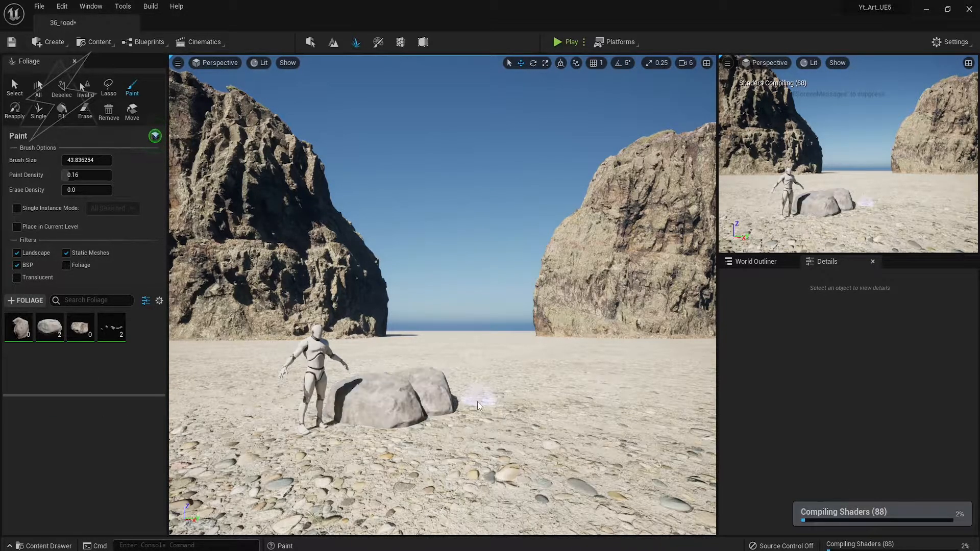
pyautogui.click(84, 176)
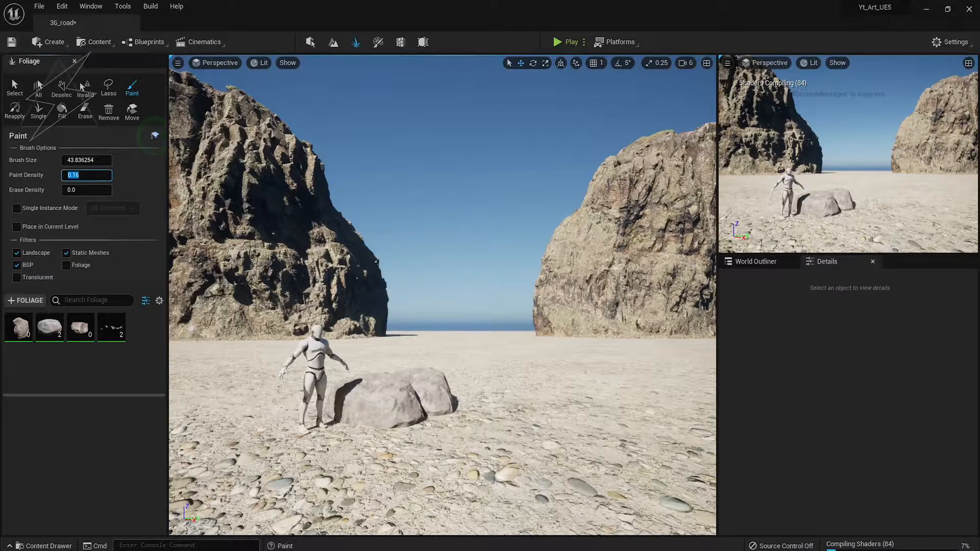
pyautogui.click(511, 382)
pyautogui.hotkey('ctrl', 'z')
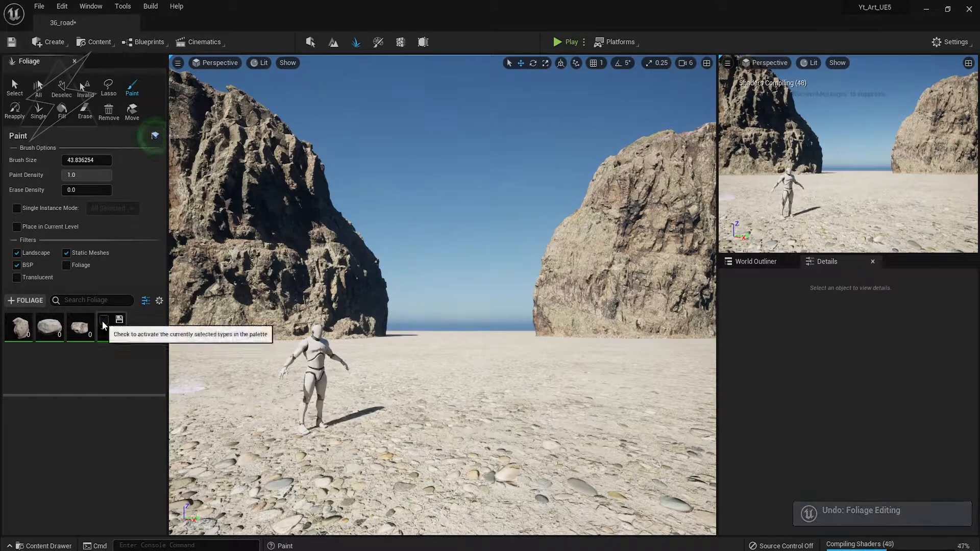
# Activate only the two large boulder foliage types and set their density to 5, undoing the test stroke.
pyautogui.click(49, 325)
pyautogui.keyDown('ctrl'); pyautogui.click(29, 336); pyautogui.keyUp('ctrl')
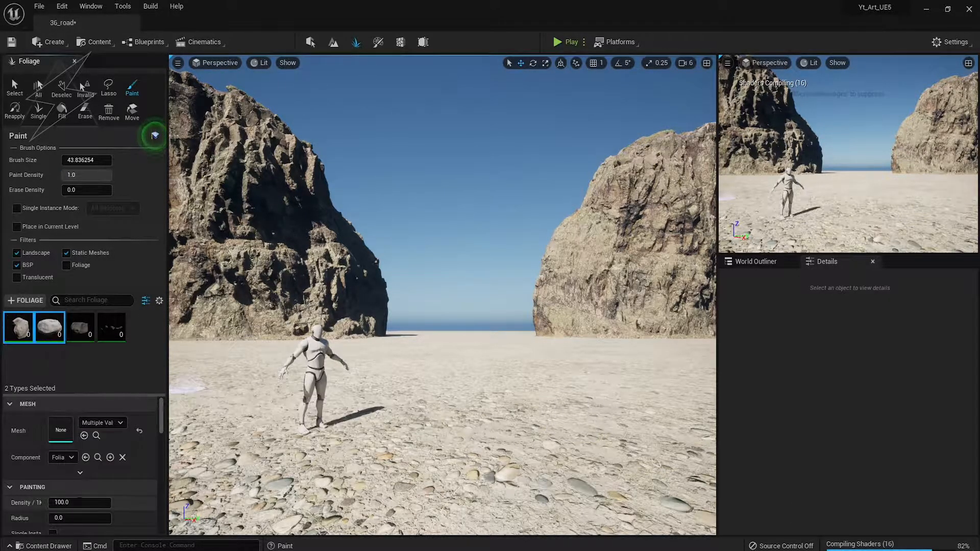
pyautogui.scroll(-2, 82, 459)
pyautogui.click(564, 408)
pyautogui.hotkey('ctrl', 'z')
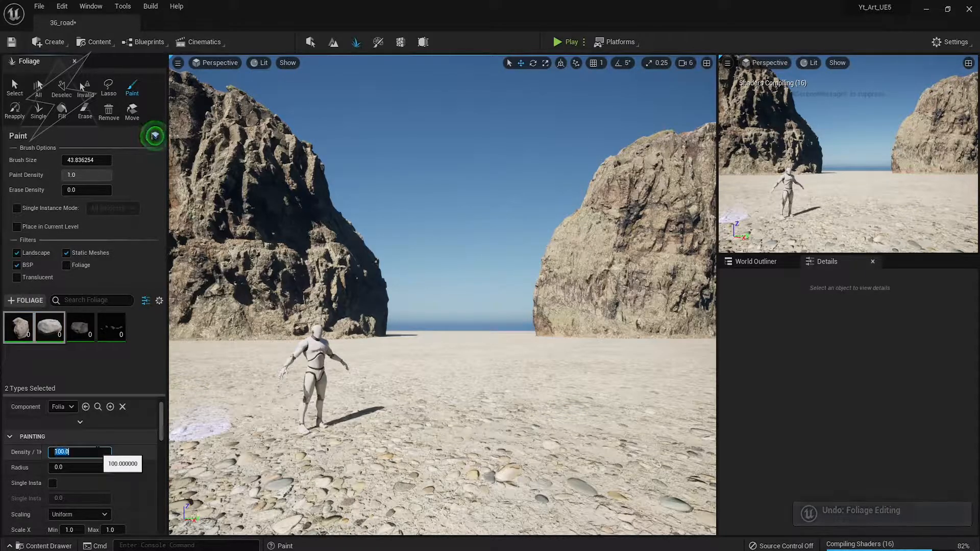
pyautogui.write('5')
# Enlarge the foliage brush to a size of about 340 and erase the test-painted rocks.
pyautogui.click(537, 373)
pyautogui.moveTo(457, 433); pyautogui.dragTo(434, 432, button='right')
pyautogui.keyDown('shift'); pyautogui.click(412, 400); pyautogui.keyUp('shift')
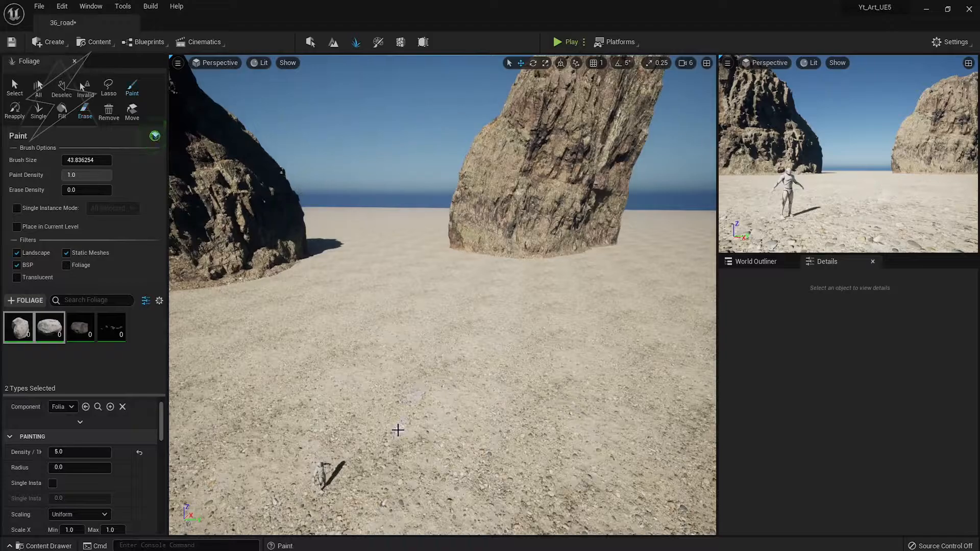
pyautogui.press(']')
pyautogui.press(']')
pyautogui.press(']')
pyautogui.press(']')
pyautogui.press(']')
pyautogui.press(']')
pyautogui.press(']')
pyautogui.press(']')
pyautogui.press(']')
pyautogui.press(']')
pyautogui.press(']')
pyautogui.press(']')
pyautogui.press(']')
pyautogui.press(']')
pyautogui.press(']')
pyautogui.press(']')
pyautogui.press(']')
pyautogui.press(']')
pyautogui.press(']')
pyautogui.press(']')
# Try painting boulders across the foreground around the mannequin, undo the stroke, and erase the leftover boulder.
pyautogui.moveTo(302, 291)
pyautogui.mouseDown()
pyautogui.moveTo(350, 426)
pyautogui.moveTo(230, 339)
pyautogui.moveTo(306, 376)
pyautogui.mouseUp()
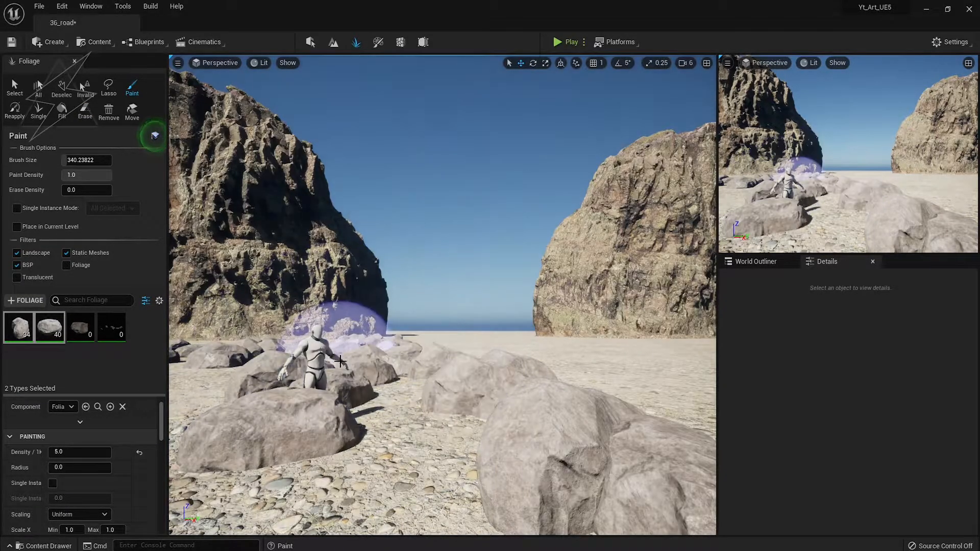
pyautogui.hotkey('ctrl', 'z')
pyautogui.scroll(-2, 113, 479)
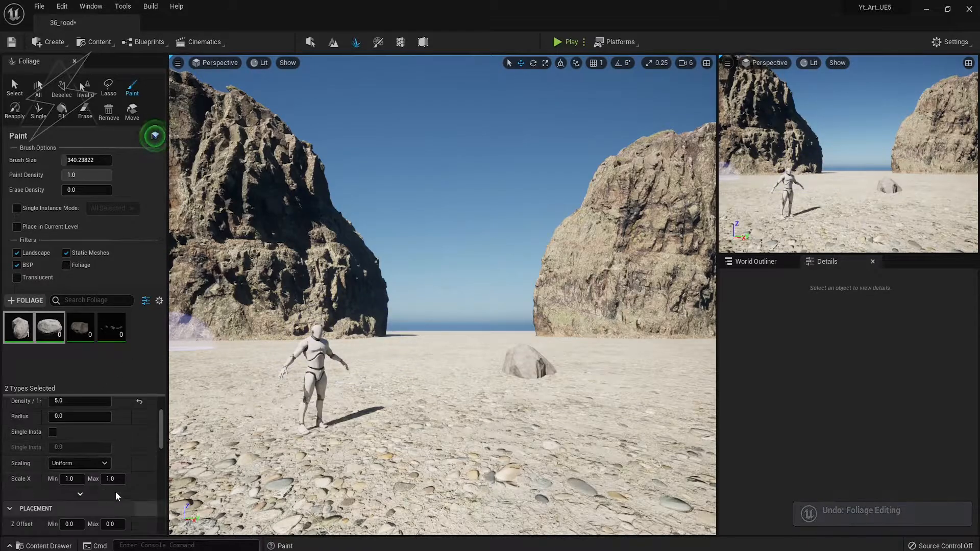
pyautogui.keyDown('shift'); pyautogui.click(552, 368); pyautogui.keyUp('shift')
# Paint boulders around the bases of both coastal cliffs, covering their front, side and rear edges.
pyautogui.press('w')
pyautogui.moveTo(551, 368)
pyautogui.mouseDown(button='right')
pyautogui.moveTo(510, 449)
pyautogui.moveTo(503, 444)
pyautogui.mouseUp(button='right')
pyautogui.moveTo(228, 327); pyautogui.dragTo(481, 306)
pyautogui.moveTo(481, 307); pyautogui.dragTo(428, 278, button='right')
pyautogui.moveTo(319, 304)
pyautogui.mouseDown()
pyautogui.moveTo(411, 339)
pyautogui.moveTo(451, 383)
pyautogui.moveTo(643, 284)
pyautogui.mouseUp()
pyautogui.moveTo(643, 284)
pyautogui.mouseDown(button='right')
pyautogui.moveTo(613, 307)
pyautogui.moveTo(602, 266)
pyautogui.moveTo(612, 316)
pyautogui.mouseUp(button='right')
pyautogui.moveTo(443, 409); pyautogui.dragTo(498, 401)
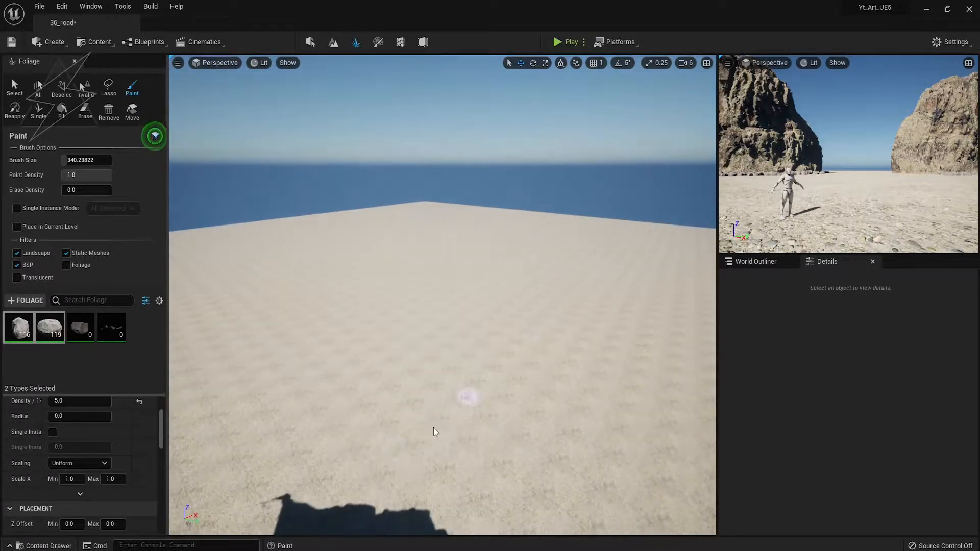
pyautogui.moveTo(436, 431); pyautogui.dragTo(414, 449, button='right')
pyautogui.moveTo(389, 461); pyautogui.dragTo(414, 418)
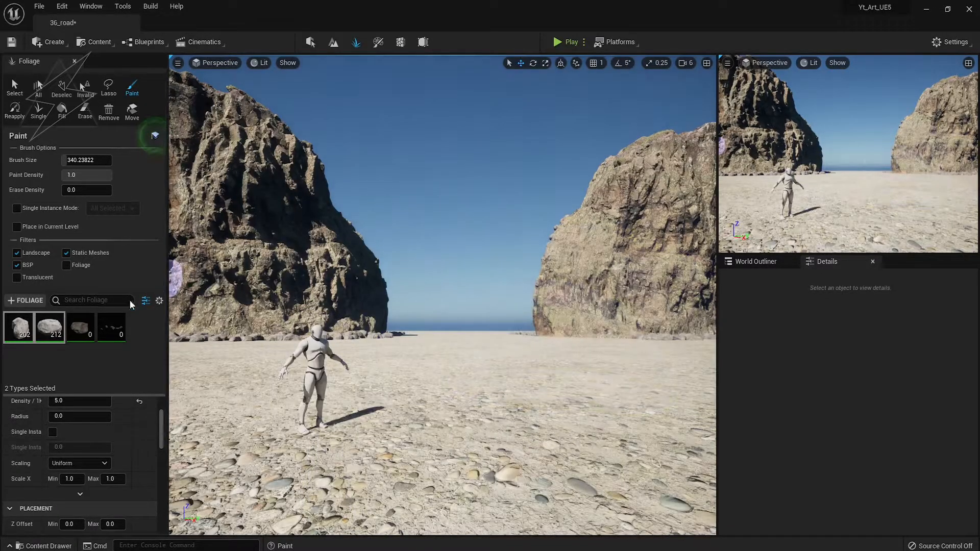
# Activate only the SM_small_rocks_01 foliage type, undo the test stroke, and set the paint density to 0.2.
pyautogui.click(97, 356)
pyautogui.click(111, 326)
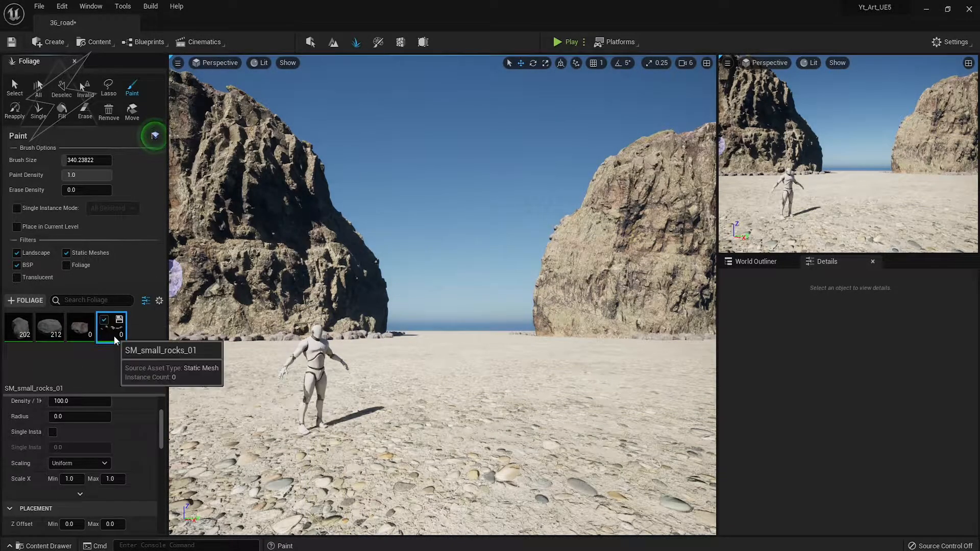
pyautogui.moveTo(312, 403); pyautogui.dragTo(439, 393)
pyautogui.hotkey('ctrl', 'z')
pyautogui.press('w')
pyautogui.moveTo(452, 356); pyautogui.dragTo(454, 439, button='right')
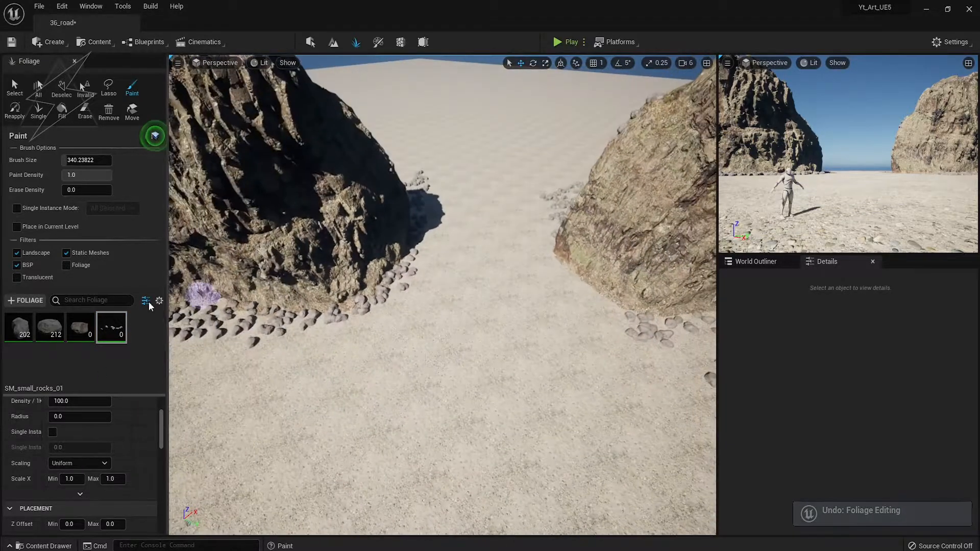
pyautogui.click(104, 176)
pyautogui.write('0.2')
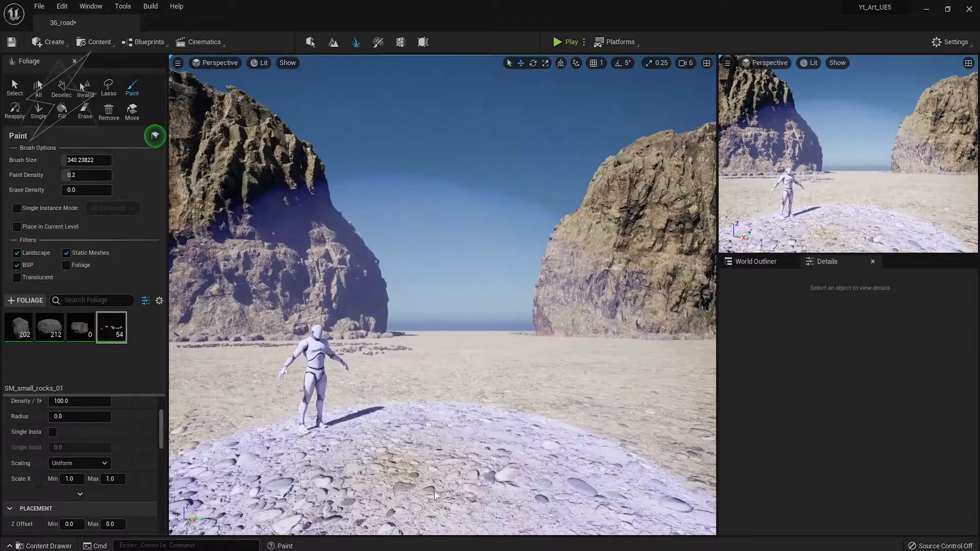
# Paint small rocks around the mannequin and in front of the Var1 cliff, undoing the unwanted foreground strokes.
pyautogui.moveTo(403, 444)
pyautogui.mouseDown()
pyautogui.moveTo(393, 427)
pyautogui.moveTo(611, 380)
pyautogui.moveTo(655, 350)
pyautogui.mouseUp()
pyautogui.hotkey('ctrl', 'z')
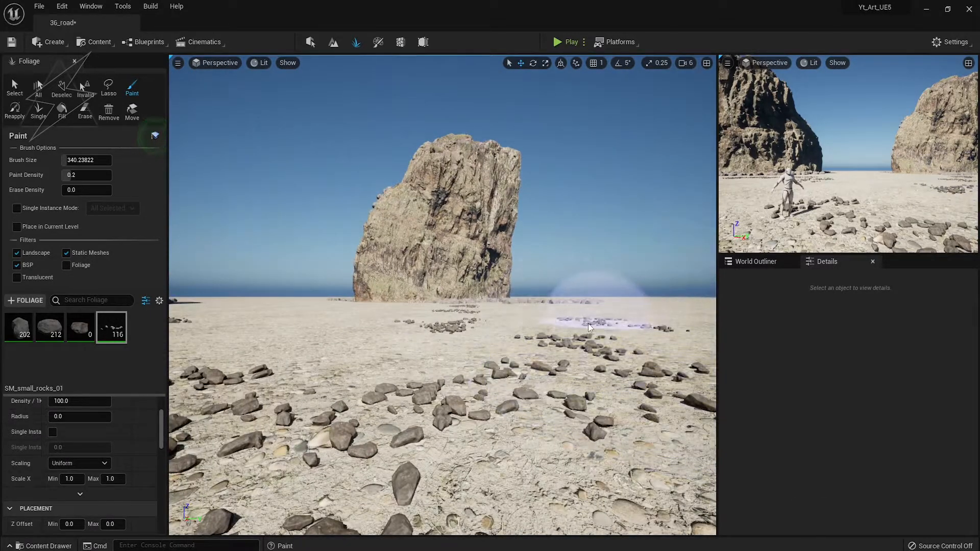
pyautogui.hotkey('ctrl', 'z')
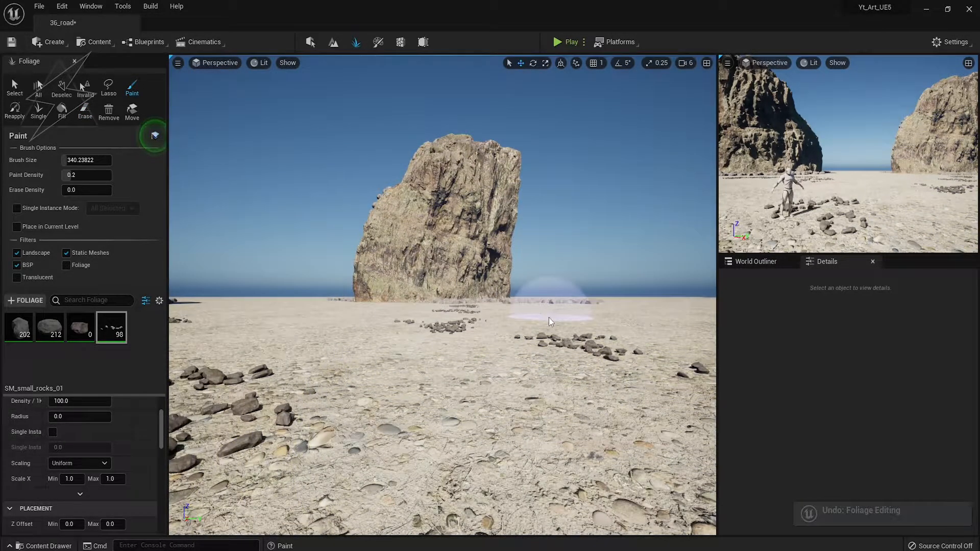
pyautogui.moveTo(547, 306)
pyautogui.mouseDown()
pyautogui.moveTo(580, 328)
pyautogui.moveTo(524, 326)
pyautogui.moveTo(661, 322)
pyautogui.moveTo(510, 313)
pyautogui.mouseUp()
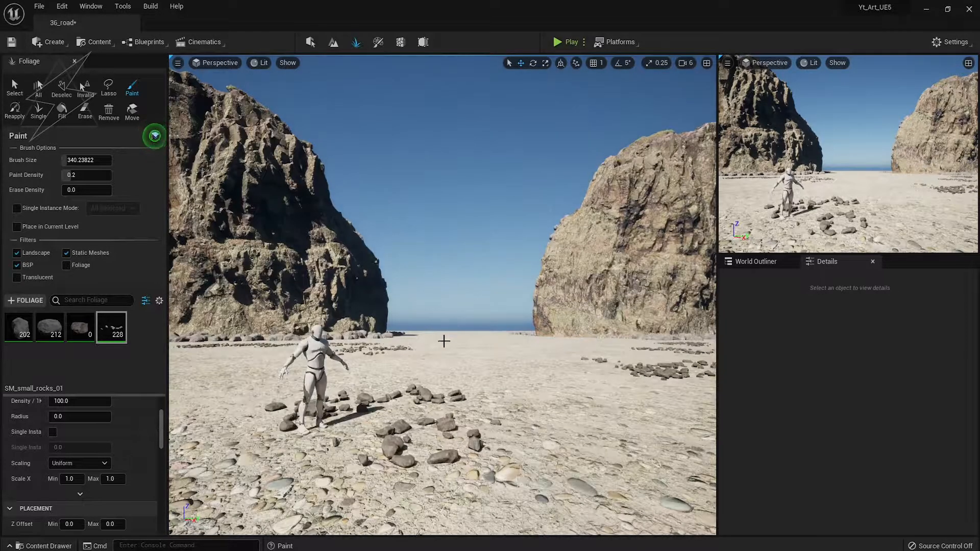
# Paint more scattered small rocks across the open ground in front of and between the two cliffs.
pyautogui.moveTo(444, 338)
pyautogui.mouseDown()
pyautogui.moveTo(361, 350)
pyautogui.moveTo(346, 409)
pyautogui.moveTo(405, 454)
pyautogui.moveTo(459, 434)
pyautogui.mouseUp()
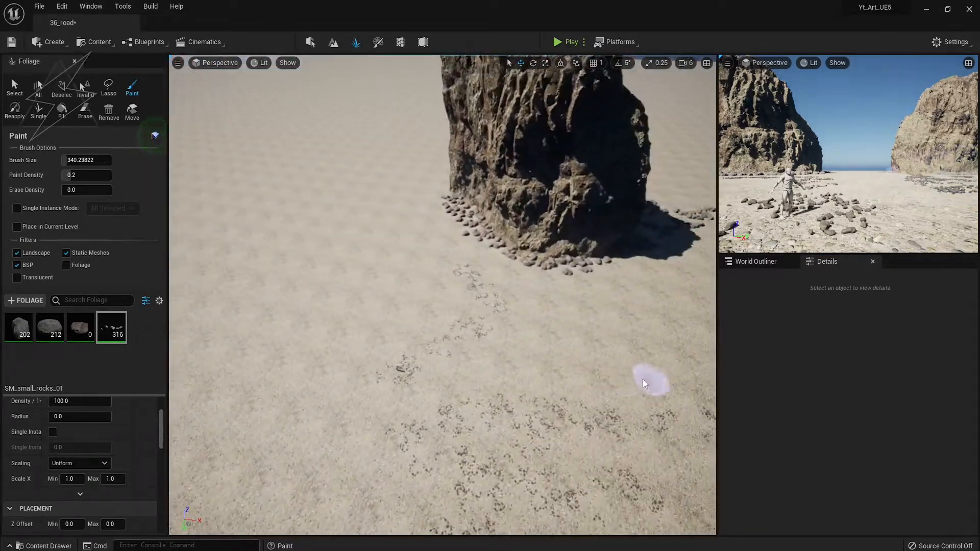
pyautogui.moveTo(648, 376); pyautogui.dragTo(489, 334)
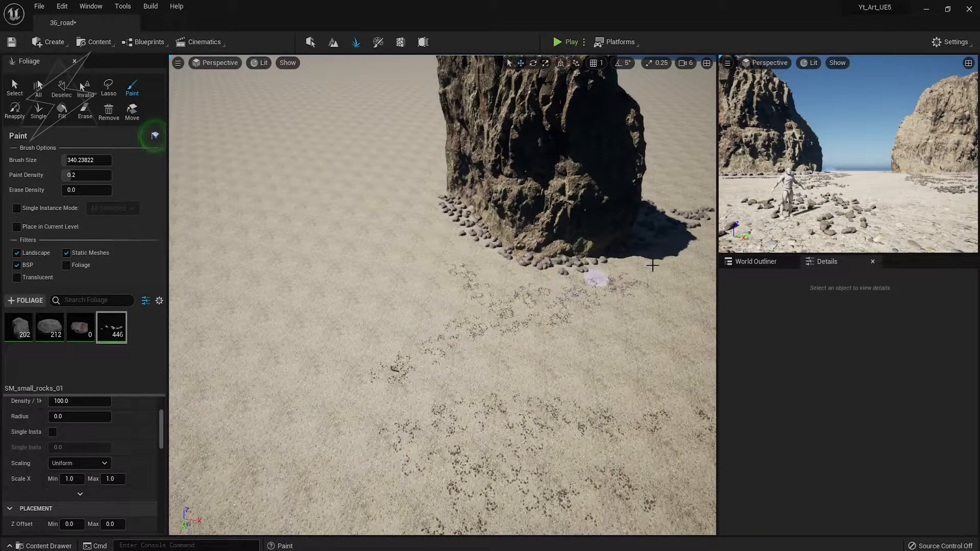
pyautogui.moveTo(674, 278); pyautogui.dragTo(554, 324)
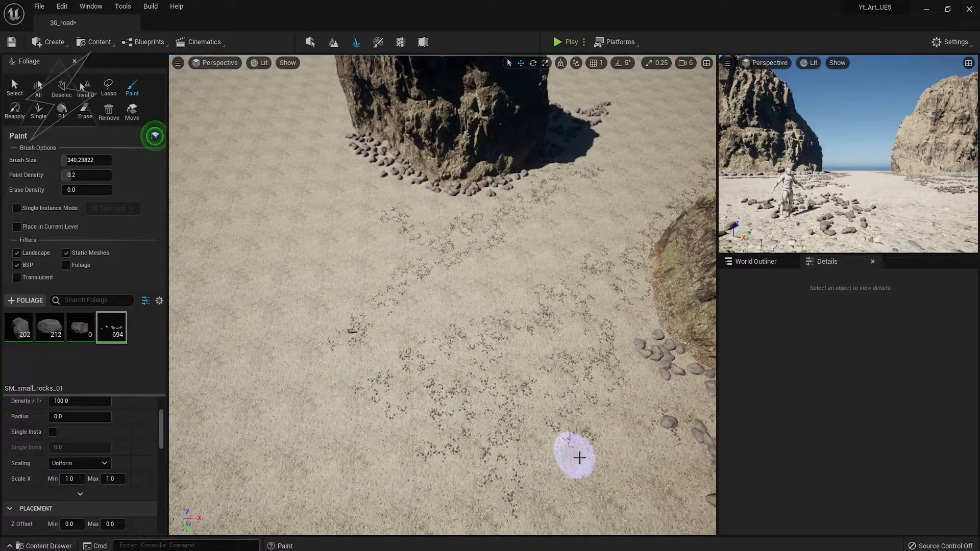
pyautogui.moveTo(575, 454)
pyautogui.mouseDown()
pyautogui.moveTo(451, 429)
pyautogui.moveTo(374, 440)
pyautogui.moveTo(639, 313)
pyautogui.moveTo(422, 287)
pyautogui.mouseUp()
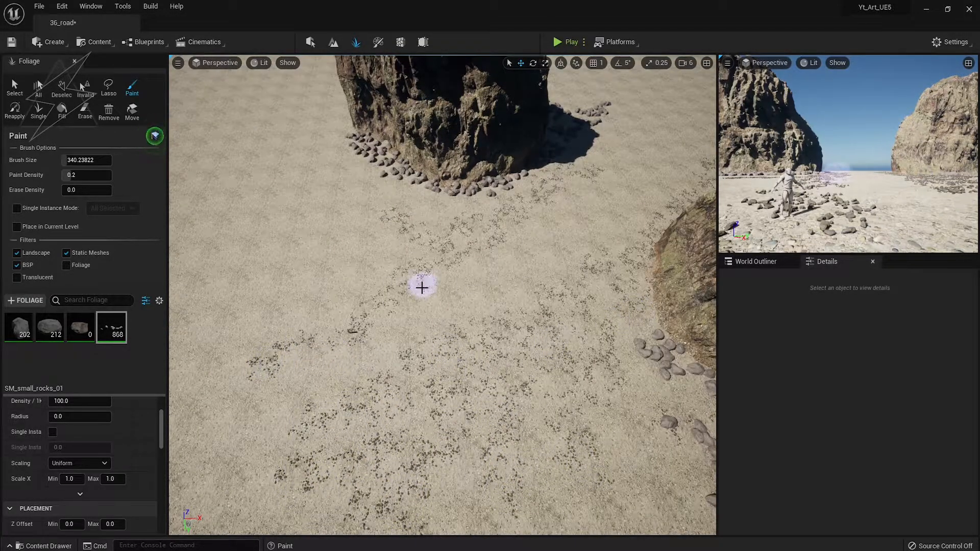
pyautogui.moveTo(411, 246); pyautogui.dragTo(287, 304)
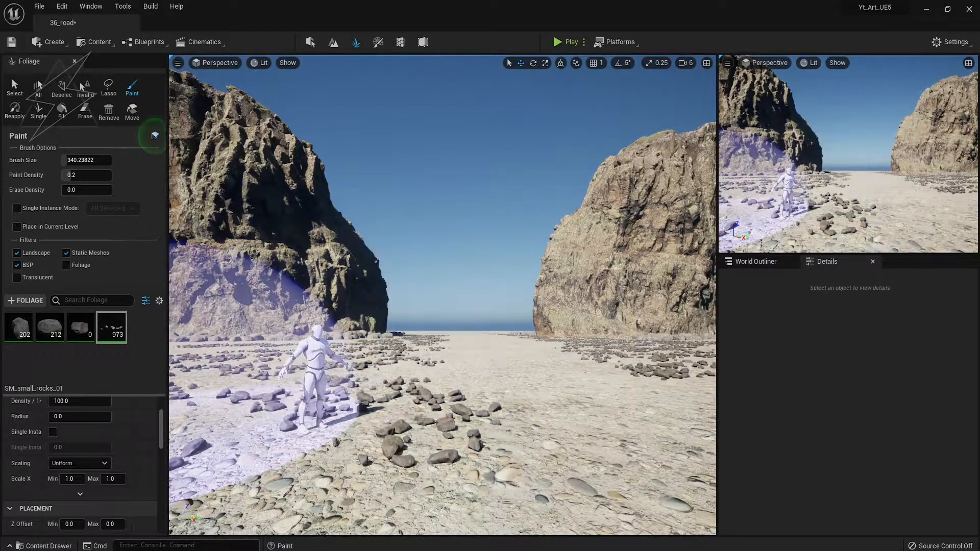
# Activate only the SM_s_rock_04 foliage type and paint its rocks around the mannequin and across the open ground near both cliffs.
pyautogui.click(81, 332)
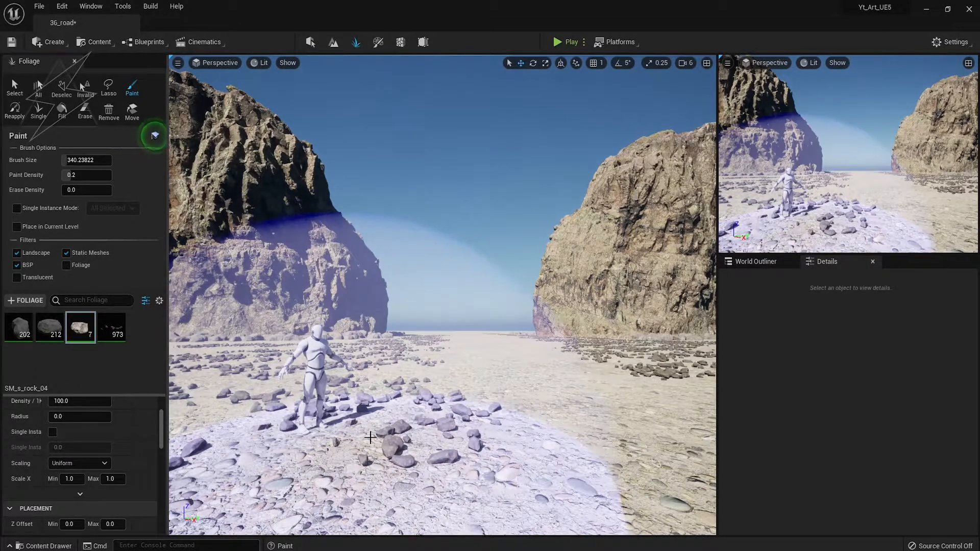
pyautogui.moveTo(284, 328); pyautogui.dragTo(661, 387)
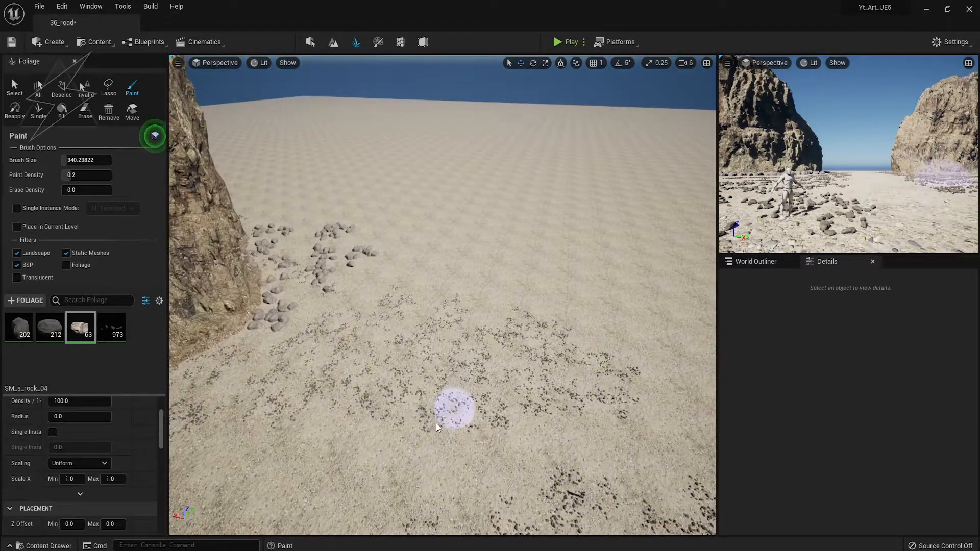
pyautogui.moveTo(455, 407)
pyautogui.mouseDown()
pyautogui.moveTo(494, 411)
pyautogui.moveTo(433, 394)
pyautogui.mouseUp()
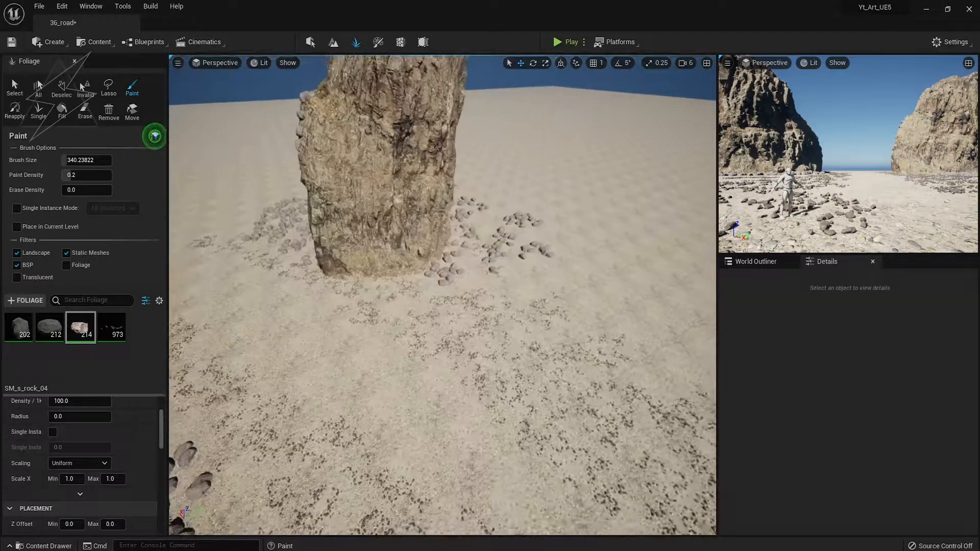
pyautogui.moveTo(426, 346); pyautogui.dragTo(455, 350)
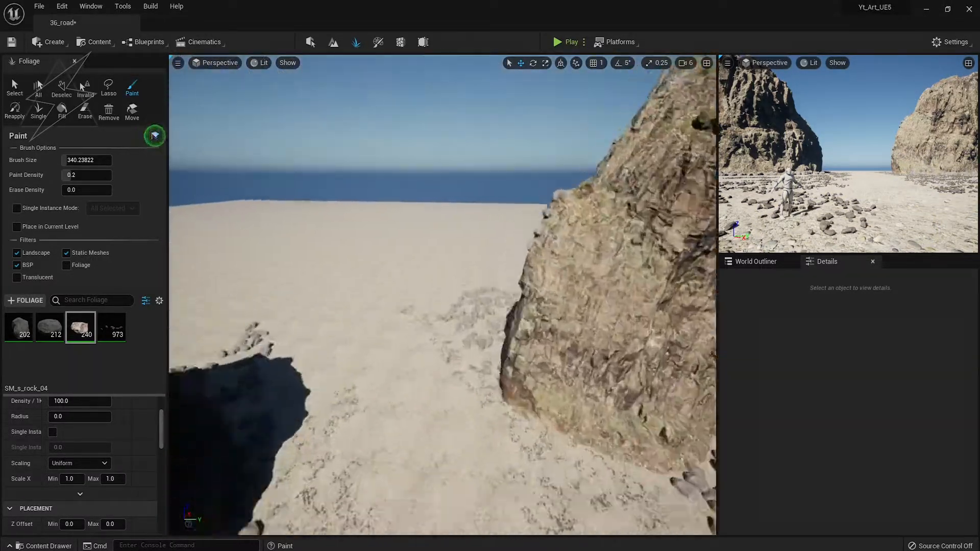
pyautogui.moveTo(372, 322); pyautogui.dragTo(368, 309)
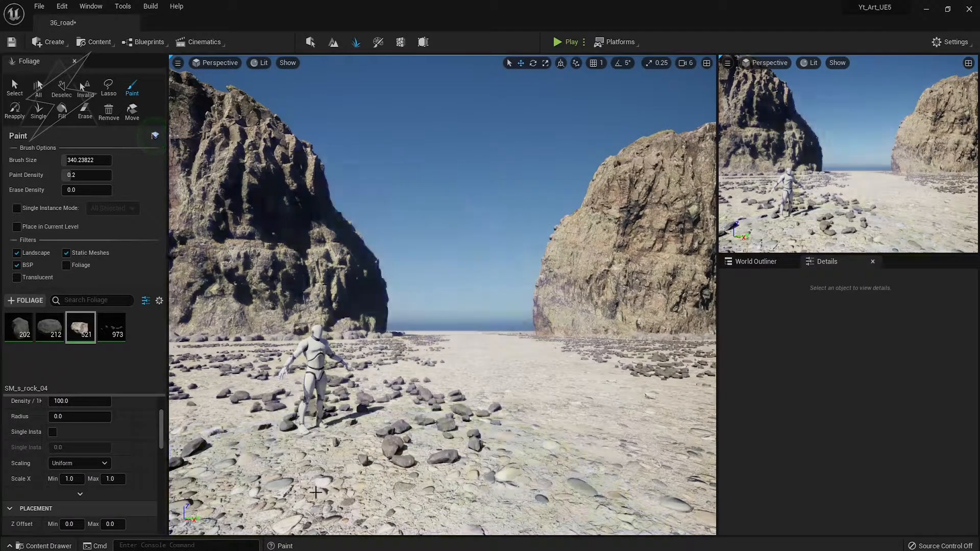
# Paint a few SM_s_rock_04 rocks in the foreground in front of the mannequin, reducing the brush size to about 66.
pyautogui.moveTo(352, 480)
pyautogui.mouseDown()
pyautogui.moveTo(359, 488)
pyautogui.moveTo(289, 473)
pyautogui.mouseUp()
pyautogui.press('[')
pyautogui.press('[')
pyautogui.press('[')
pyautogui.press('[')
pyautogui.press('[')
pyautogui.press('[')
pyautogui.press('[')
pyautogui.press('[')
pyautogui.press('[')
pyautogui.press('[')
pyautogui.press('[')
pyautogui.press('[')
pyautogui.press('[')
pyautogui.press('[')
pyautogui.press('[')
pyautogui.press('[')
pyautogui.press('[')
pyautogui.press('[')
pyautogui.press('[')
pyautogui.press('[')
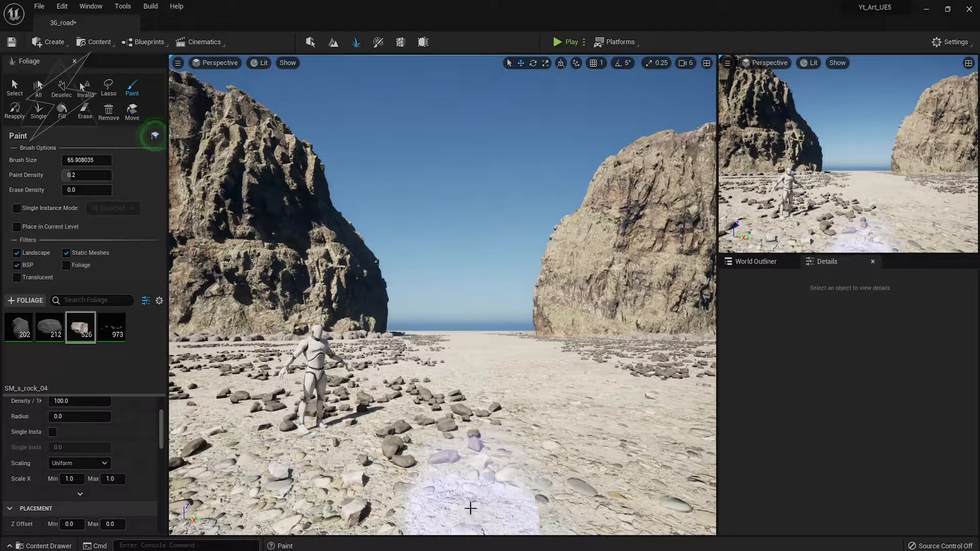
# Activate only SM_small_rocks_01, reduce the brush size to about 44, and paint small rock clusters in the foreground.
pyautogui.click(111, 327)
pyautogui.press('[')
pyautogui.press('[')
pyautogui.press('[')
pyautogui.press('[')
pyautogui.press('[')
pyautogui.press('[')
pyautogui.press('[')
pyautogui.press('[')
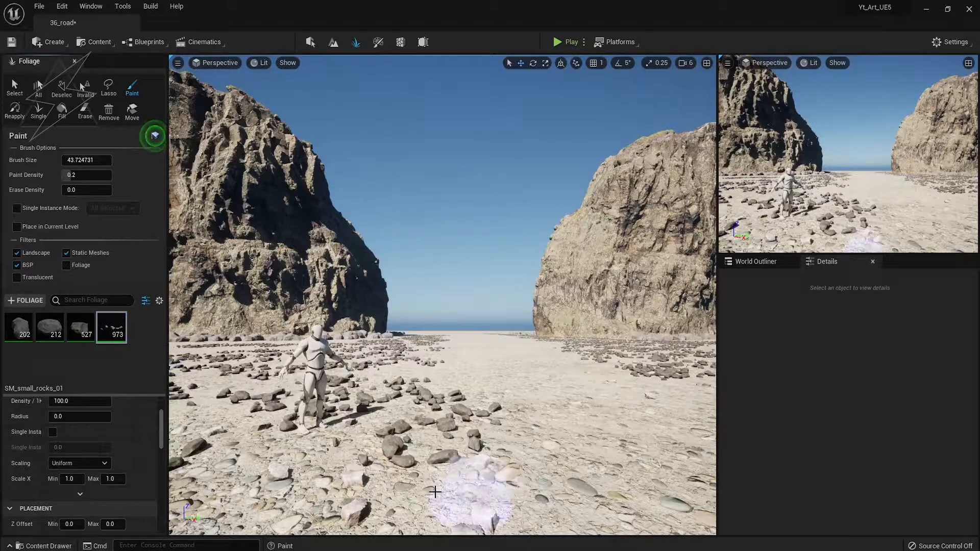
pyautogui.click(433, 493)
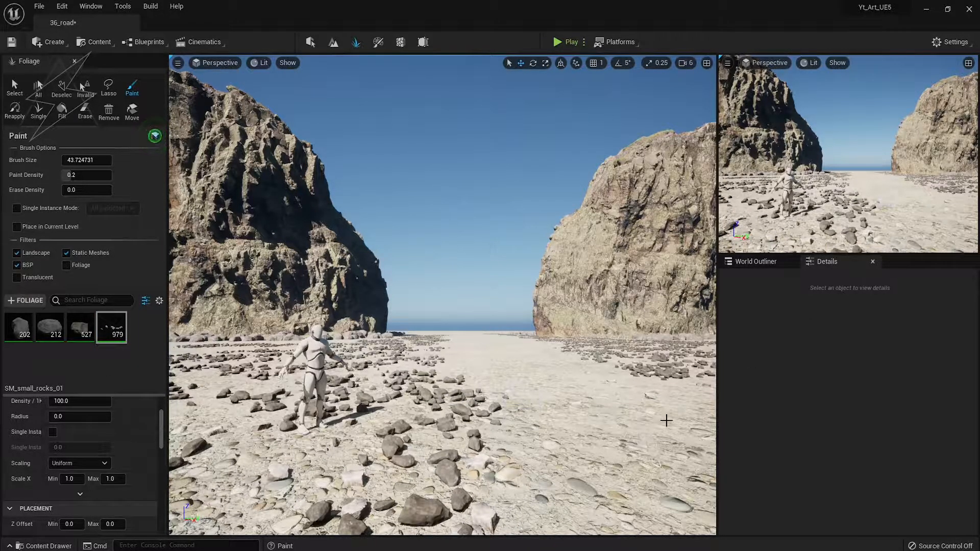
pyautogui.moveTo(667, 420); pyautogui.dragTo(536, 342, button='right')
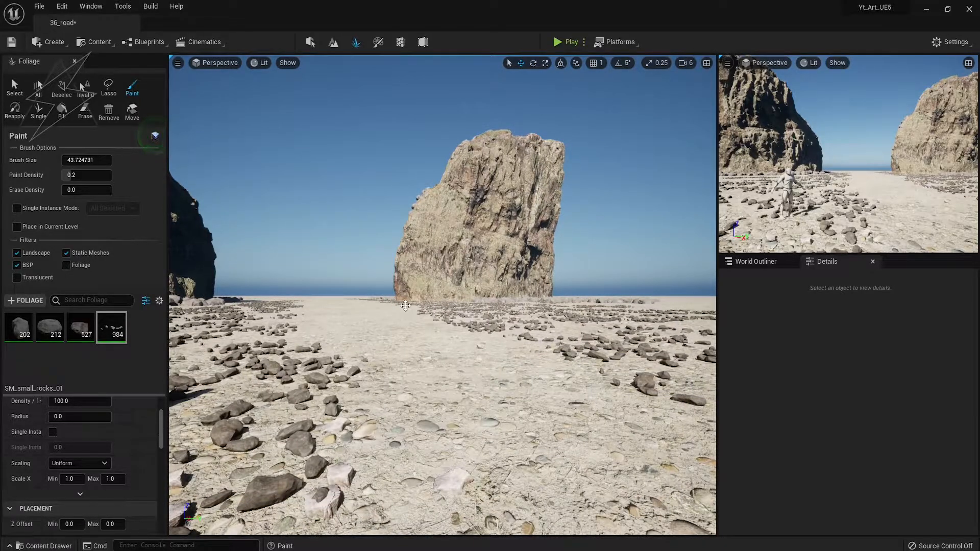
pyautogui.moveTo(417, 318); pyautogui.dragTo(423, 319, button='right')
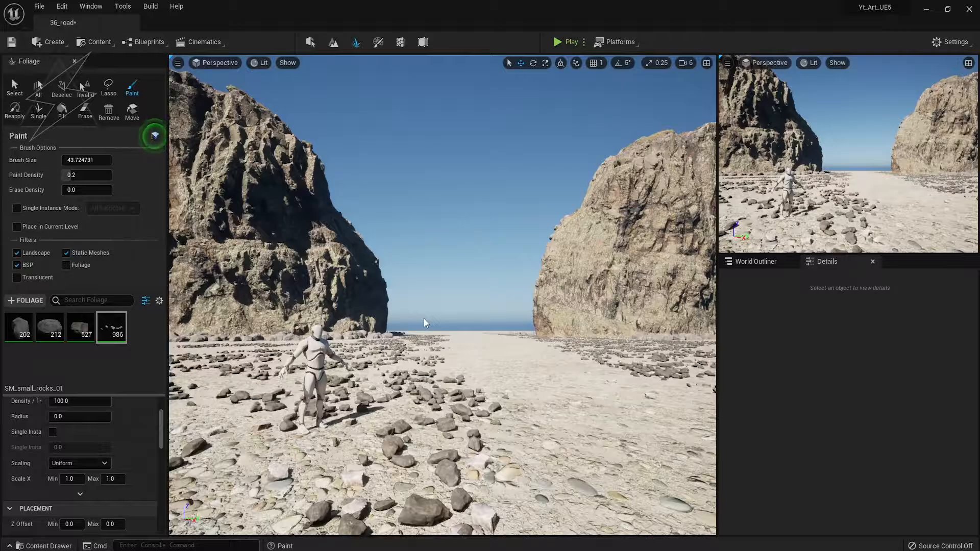
# Activate only SM_rock_medium_a_low, enlarge the brush to about 455, and paint rocks on the ground beside the Var1 cliff.
pyautogui.moveTo(443, 327); pyautogui.dragTo(501, 313, button='right')
pyautogui.press('w')
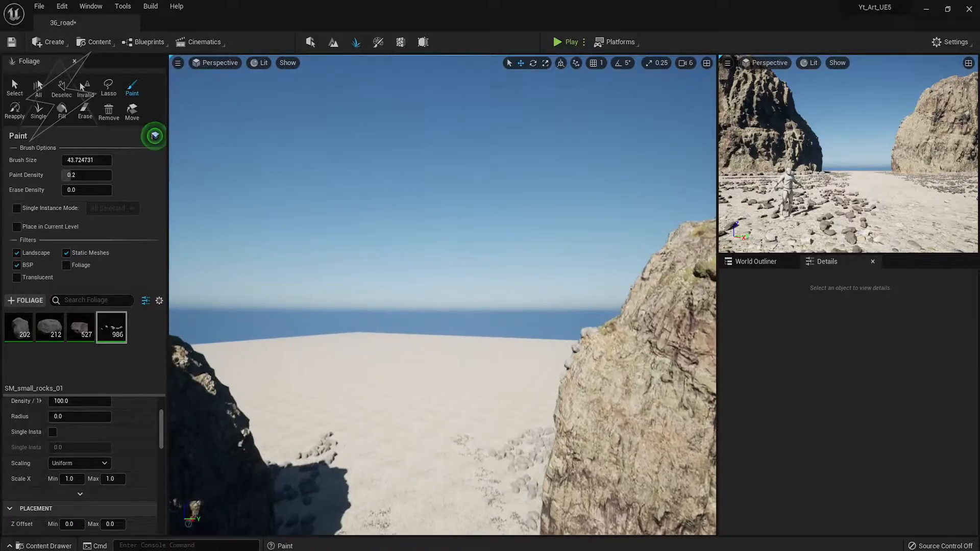
pyautogui.press('1')
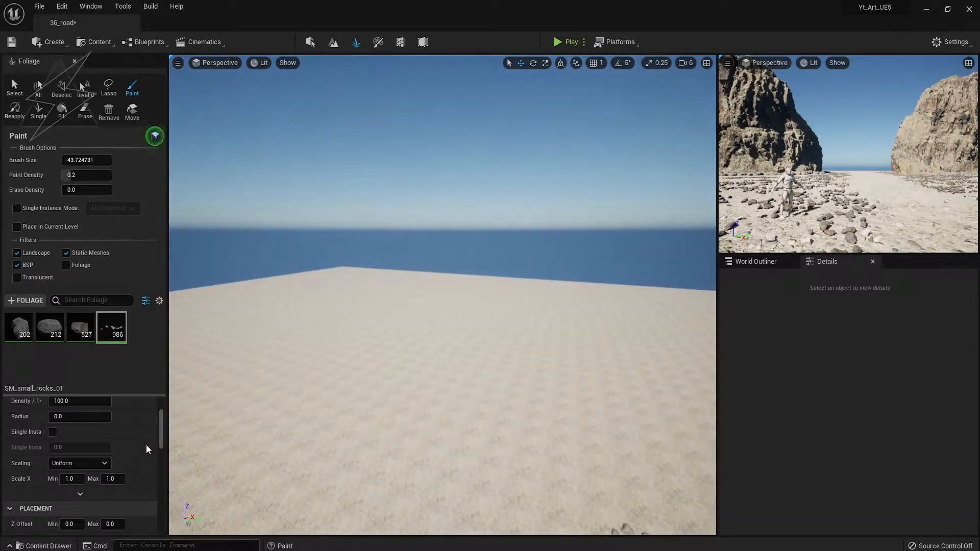
pyautogui.click(45, 328)
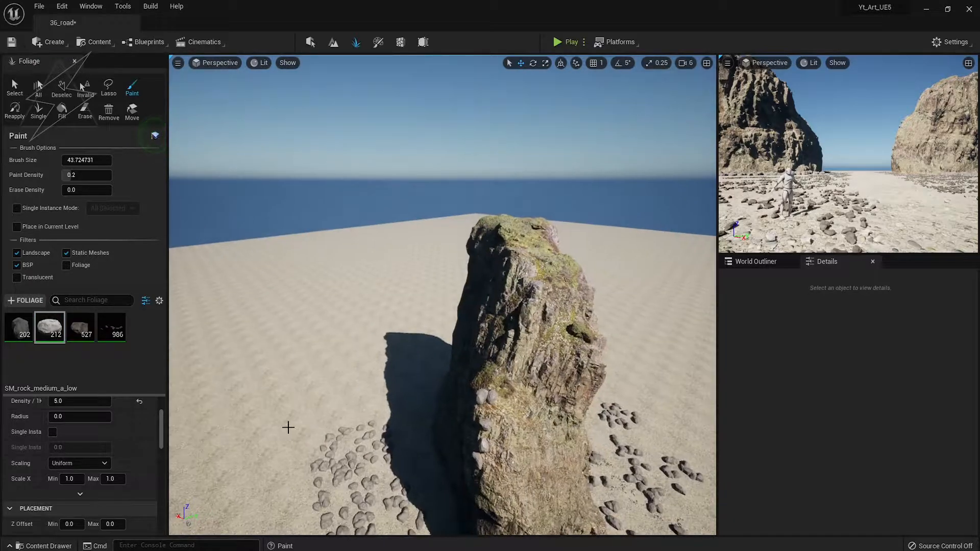
pyautogui.press(']')
pyautogui.press(']')
pyautogui.press(']')
pyautogui.press(']')
pyautogui.press(']')
pyautogui.press(']')
pyautogui.press(']')
pyautogui.press(']')
pyautogui.press(']')
pyautogui.press(']')
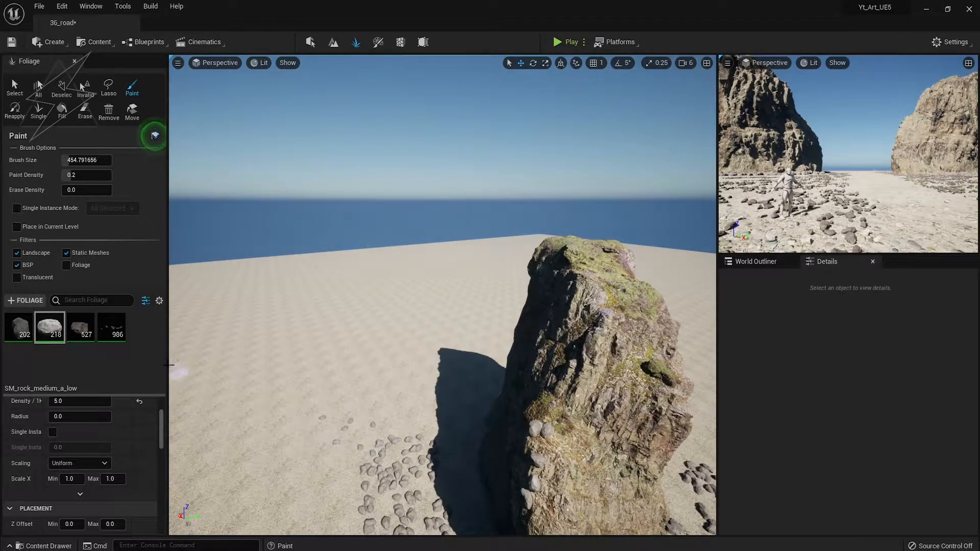
# Duplicate the Var1 coastal cliff and place the copy far behind it as a distant background cliff.
pyautogui.hotkey('shift', '1')
pyautogui.click(461, 262)
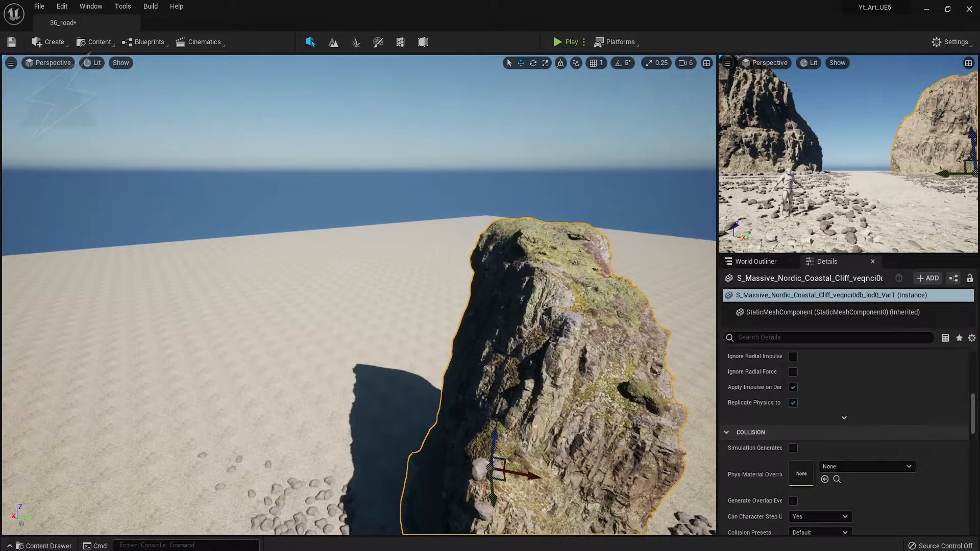
pyautogui.press('f')
pyautogui.keyDown('alt'); pyautogui.moveTo(395, 299); pyautogui.dragTo(120, 312); pyautogui.keyUp('alt')
pyautogui.moveTo(120, 359); pyautogui.dragTo(25, 337, button='right')
pyautogui.moveTo(576, 338); pyautogui.dragTo(394, 197)
pyautogui.moveTo(397, 214); pyautogui.dragTo(582, 212, button='right')
pyautogui.moveTo(324, 329); pyautogui.dragTo(449, 335)
pyautogui.press('1')
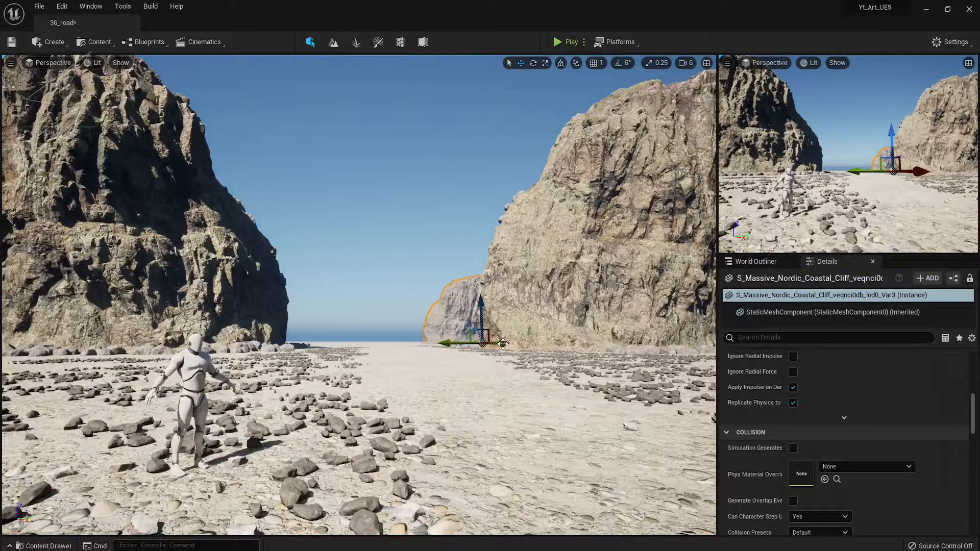
# Duplicate the distant Var3 cliff and move the copy across to the opposite side of the gap.
pyautogui.keyDown('alt'); pyautogui.moveTo(452, 344); pyautogui.dragTo(442, 343); pyautogui.keyUp('alt')
pyautogui.press('w')
pyautogui.moveTo(487, 346); pyautogui.dragTo(481, 338, button='right')
pyautogui.moveTo(409, 346); pyautogui.dragTo(113, 381)
# Reposition both distant cliffs so they frame the gap, turning the Var4 copy so its sloping side faces the opening.
pyautogui.click(408, 327)
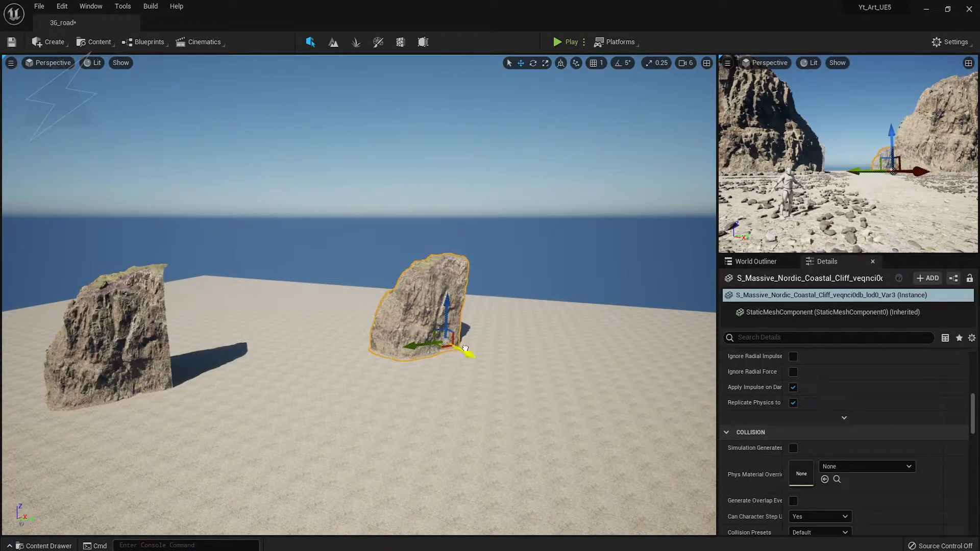
pyautogui.moveTo(465, 348); pyautogui.dragTo(484, 372)
pyautogui.press('1')
pyautogui.moveTo(449, 354); pyautogui.dragTo(414, 292, button='right')
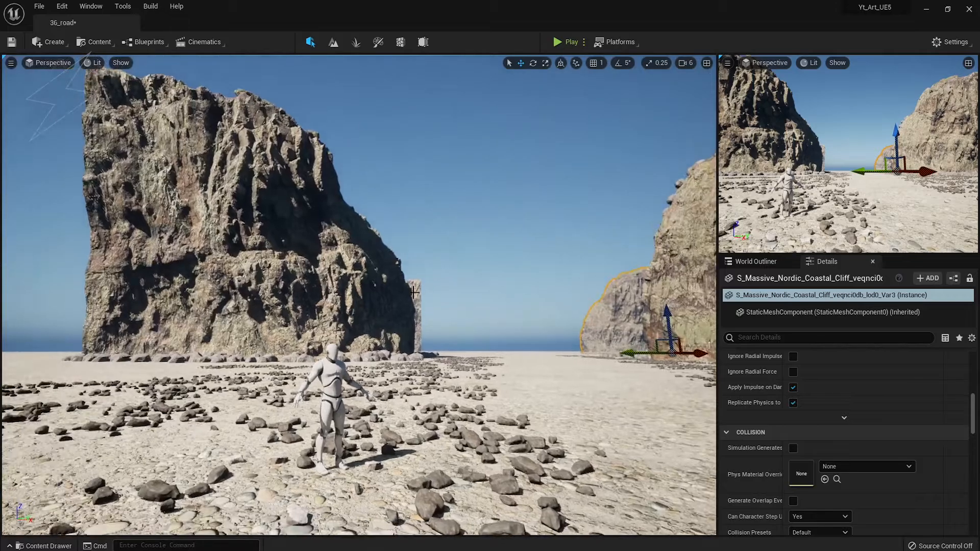
pyautogui.click(414, 293)
pyautogui.moveTo(387, 353); pyautogui.dragTo(346, 346)
pyautogui.press('w')
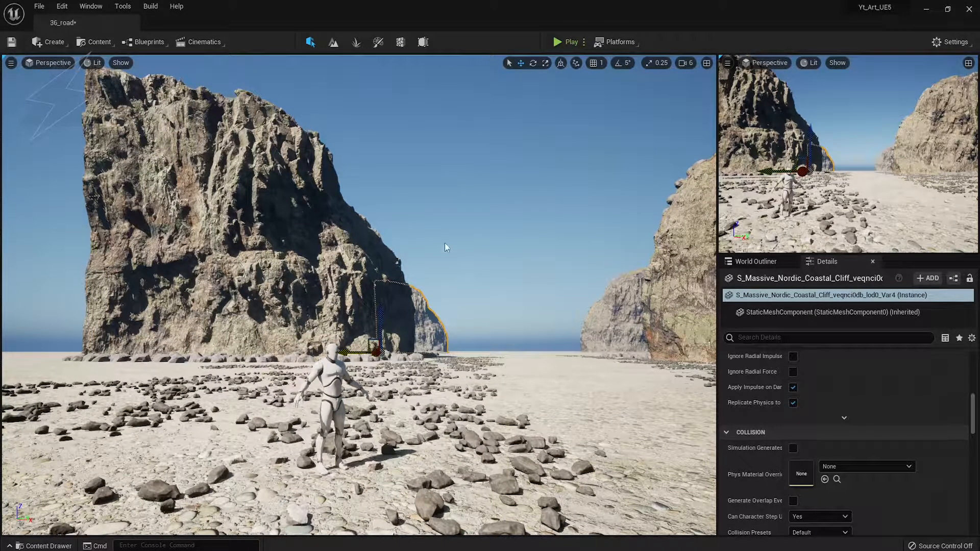
pyautogui.click(521, 340)
pyautogui.moveTo(619, 337); pyautogui.dragTo(557, 337, button='right')
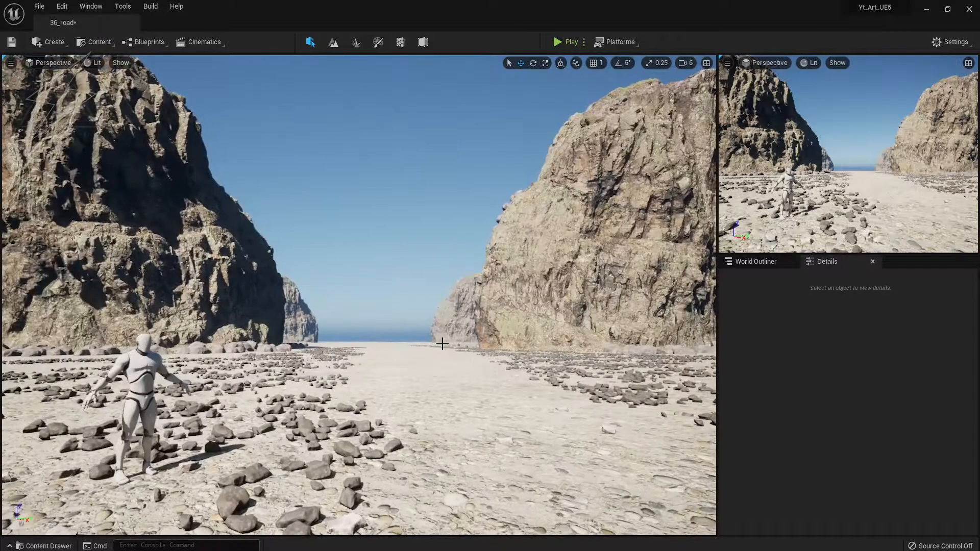
# Select the first rock foliage type together with SM_rock_medium_a_low and set their Scale X to minimum 4 and maximum 5.
pyautogui.moveTo(416, 357); pyautogui.dragTo(418, 357, button='right')
pyautogui.press('w')
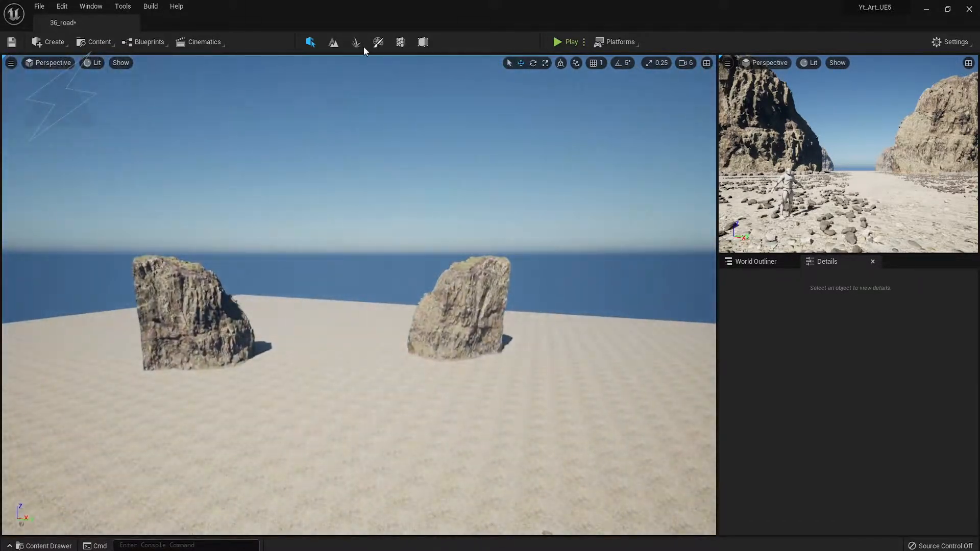
pyautogui.click(333, 42)
pyautogui.click(355, 41)
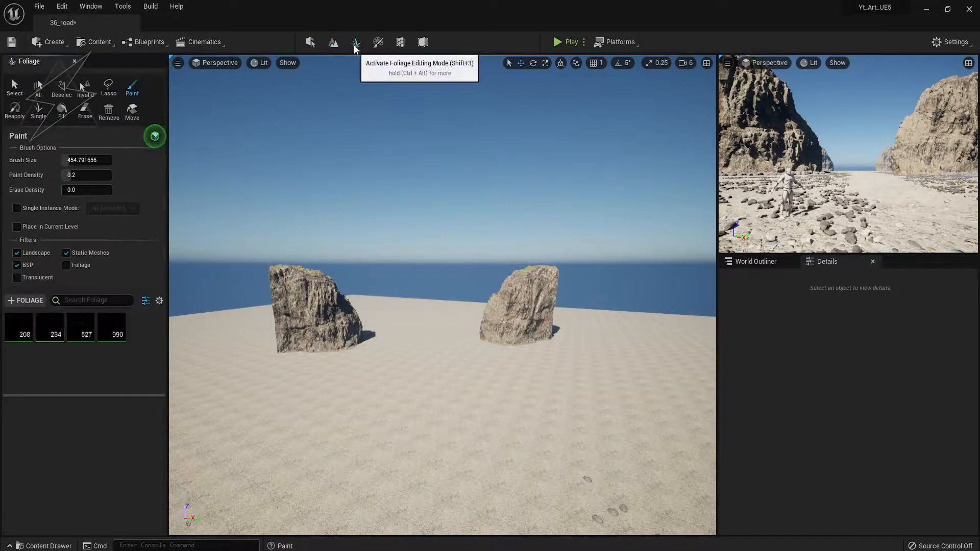
pyautogui.click(49, 327)
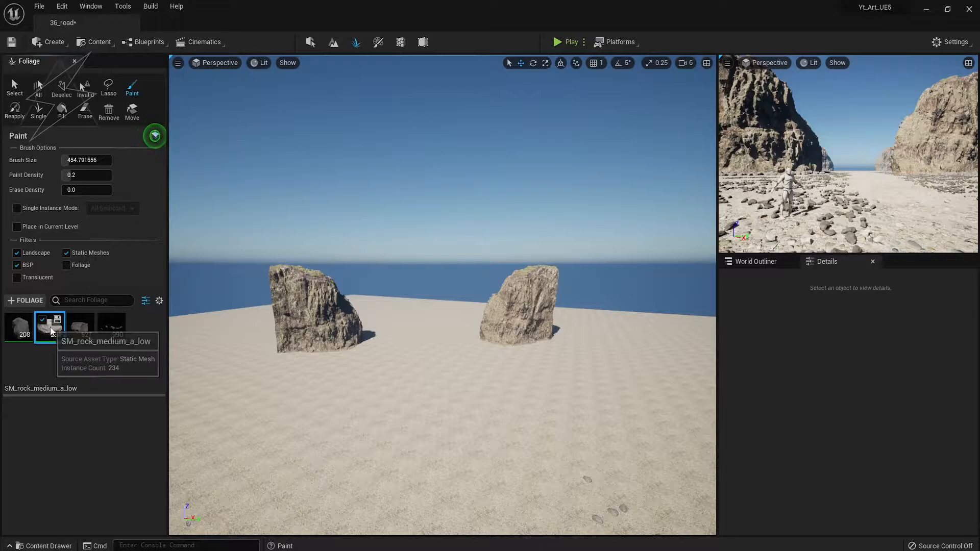
pyautogui.keyDown('ctrl'); pyautogui.click(20, 327); pyautogui.keyUp('ctrl')
pyautogui.click(111, 513)
pyautogui.write('5')
pyautogui.click(70, 513)
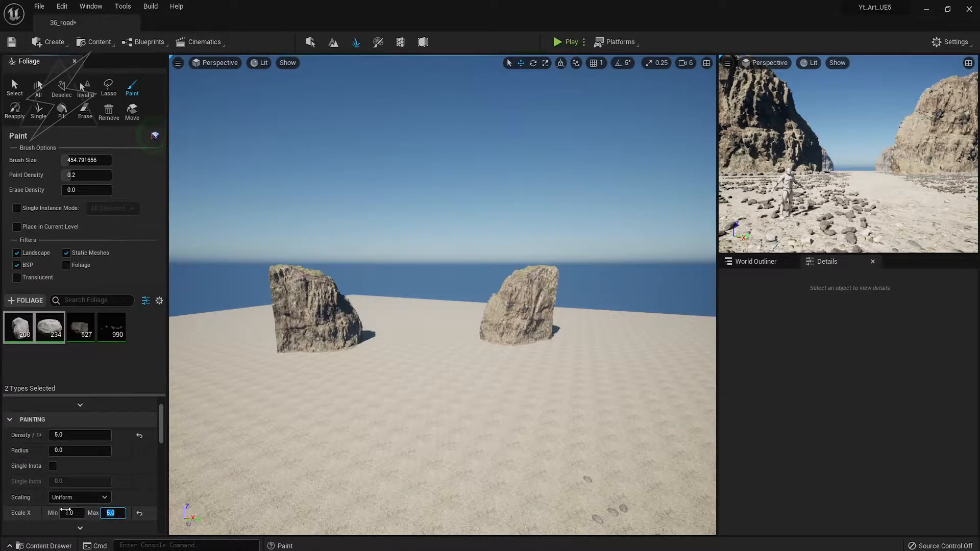
pyautogui.write('8')
pyautogui.press('BackSpace')
pyautogui.write('4')
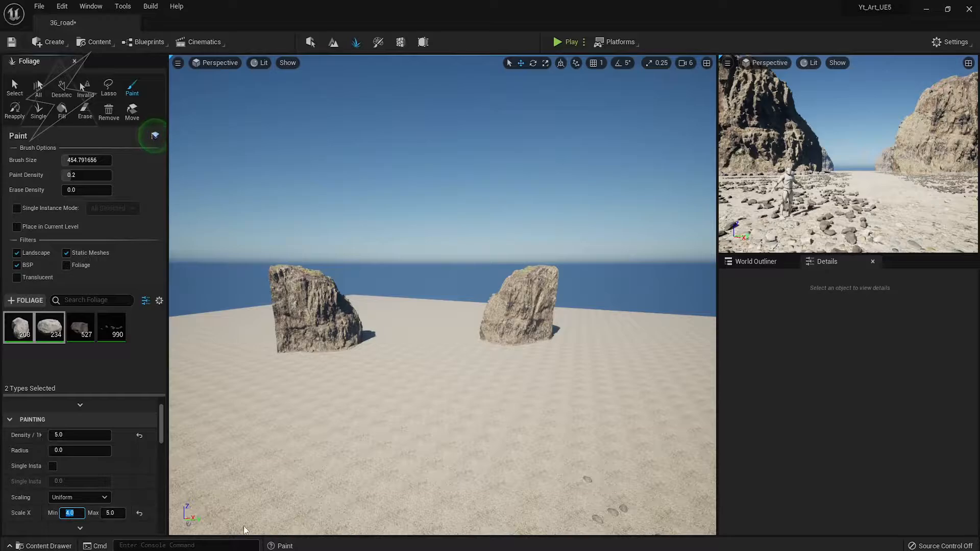
pyautogui.moveTo(509, 377)
pyautogui.mouseDown()
pyautogui.moveTo(531, 378)
pyautogui.moveTo(559, 409)
pyautogui.mouseUp()
pyautogui.hotkey('ctrl', 'z')
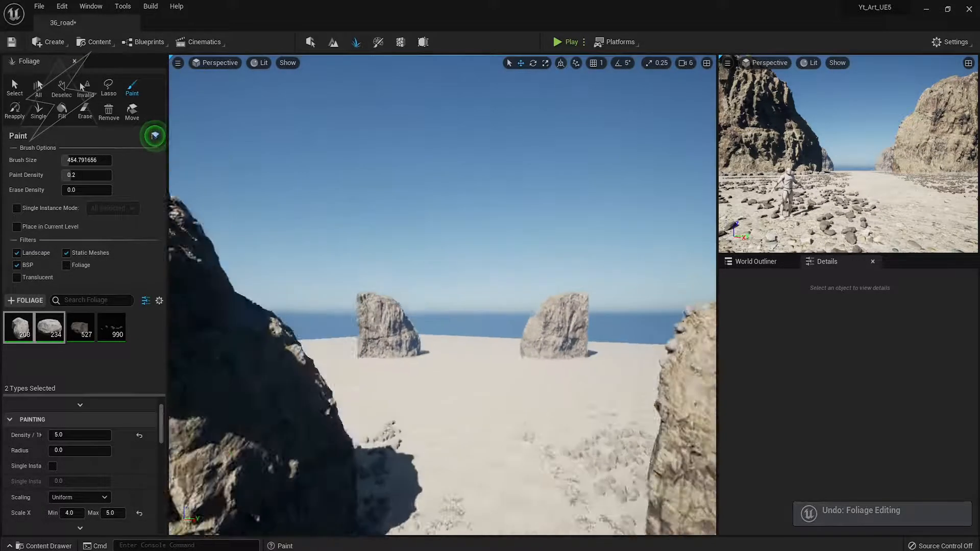
pyautogui.moveTo(481, 363); pyautogui.dragTo(481, 387, button='right')
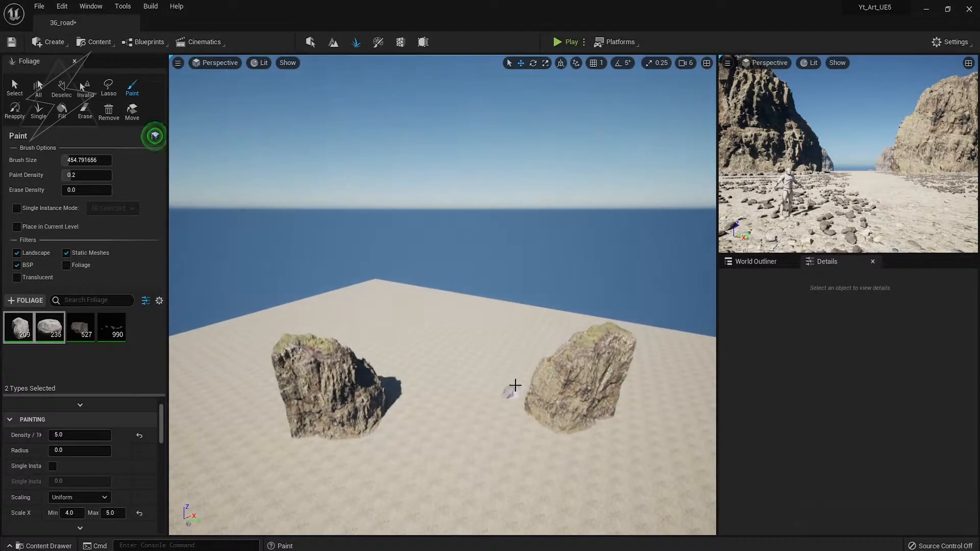
pyautogui.hotkey('ctrl', 'z')
# Enlarge the foliage brush to about 2275, undo the trial stroke, and set the paint density to 0.02.
pyautogui.press(']')
pyautogui.press(']')
pyautogui.press(']')
pyautogui.press(']')
pyautogui.press(']')
pyautogui.press(']')
pyautogui.press(']')
pyautogui.press(']')
pyautogui.press(']')
pyautogui.press(']')
pyautogui.press(']')
pyautogui.press(']')
pyautogui.press(']')
pyautogui.press(']')
pyautogui.press(']')
pyautogui.press(']')
pyautogui.press(']')
pyautogui.press(']')
pyautogui.press(']')
pyautogui.press(']')
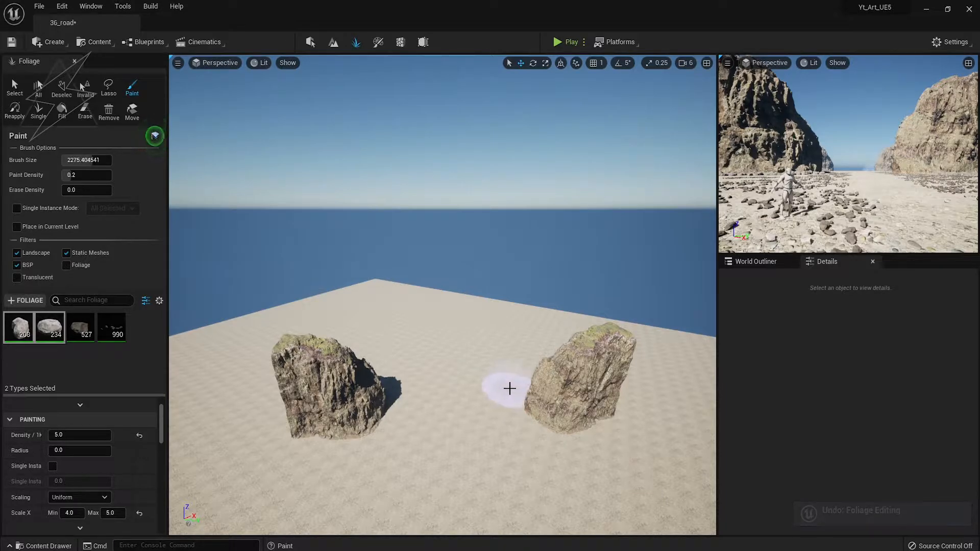
pyautogui.moveTo(509, 388); pyautogui.dragTo(505, 345)
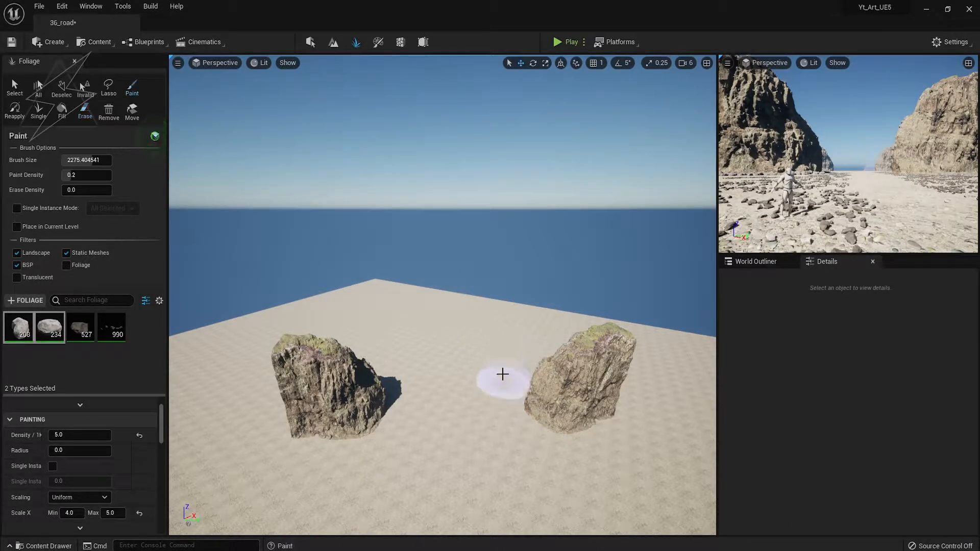
pyautogui.hotkey('ctrl', 'z')
pyautogui.click(77, 176)
pyautogui.write('0.02')
pyautogui.press('Return')
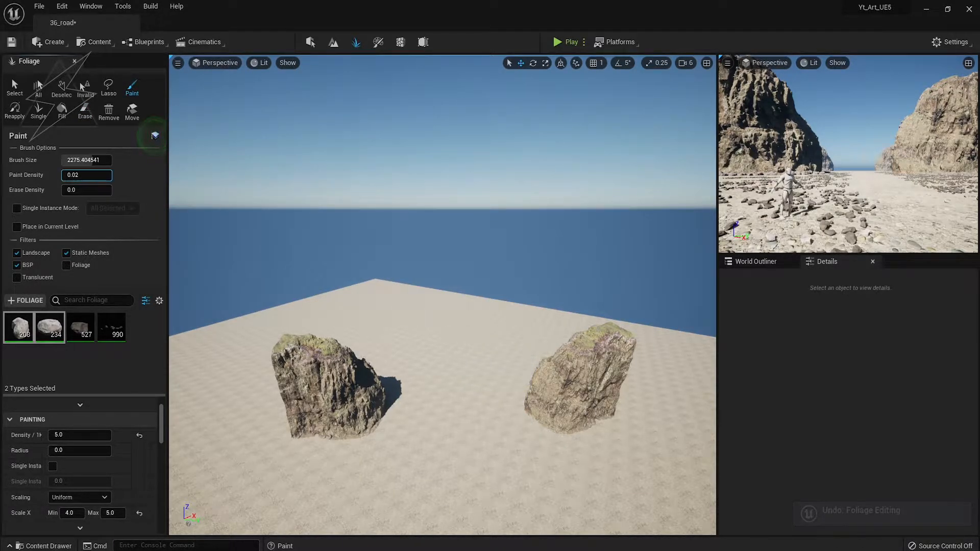
# Paint large boulders around the two distant cliffs and the ground before them, undoing an unwanted stroke, and return to selection mode.
pyautogui.moveTo(514, 393)
pyautogui.mouseDown()
pyautogui.moveTo(431, 374)
pyautogui.moveTo(350, 513)
pyautogui.moveTo(499, 356)
pyautogui.moveTo(551, 440)
pyautogui.moveTo(578, 462)
pyautogui.mouseUp()
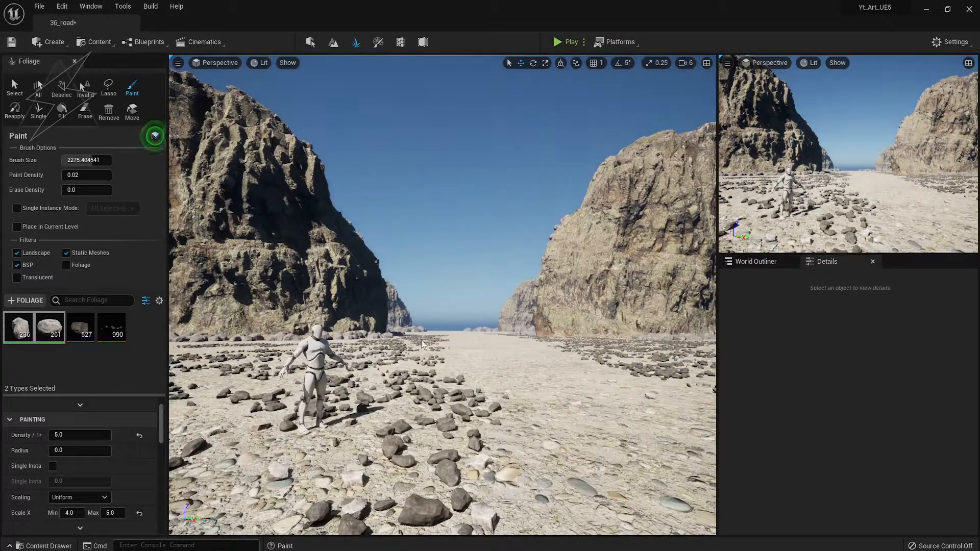
pyautogui.hotkey('ctrl', 'z')
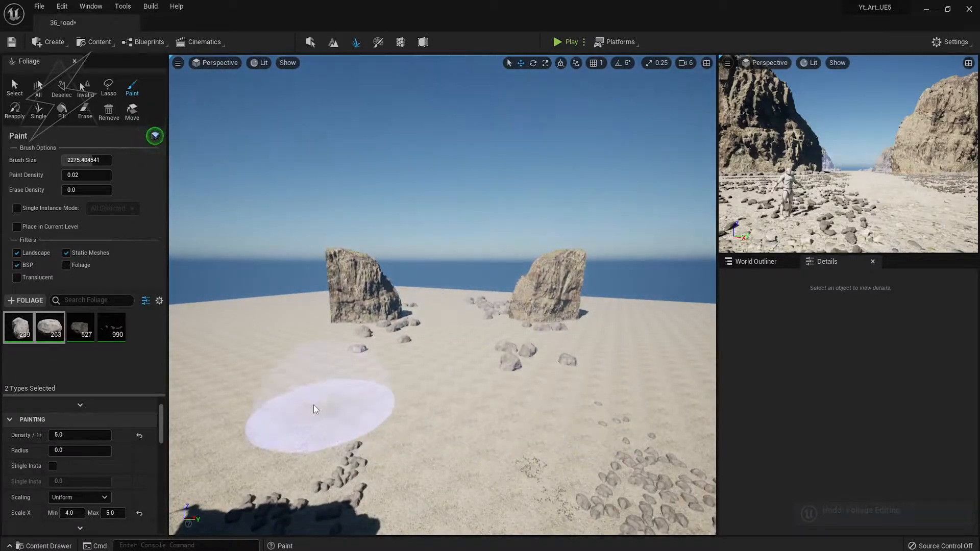
pyautogui.moveTo(317, 408)
pyautogui.mouseDown()
pyautogui.moveTo(353, 404)
pyautogui.moveTo(412, 353)
pyautogui.moveTo(584, 383)
pyautogui.moveTo(558, 405)
pyautogui.moveTo(607, 383)
pyautogui.mouseUp()
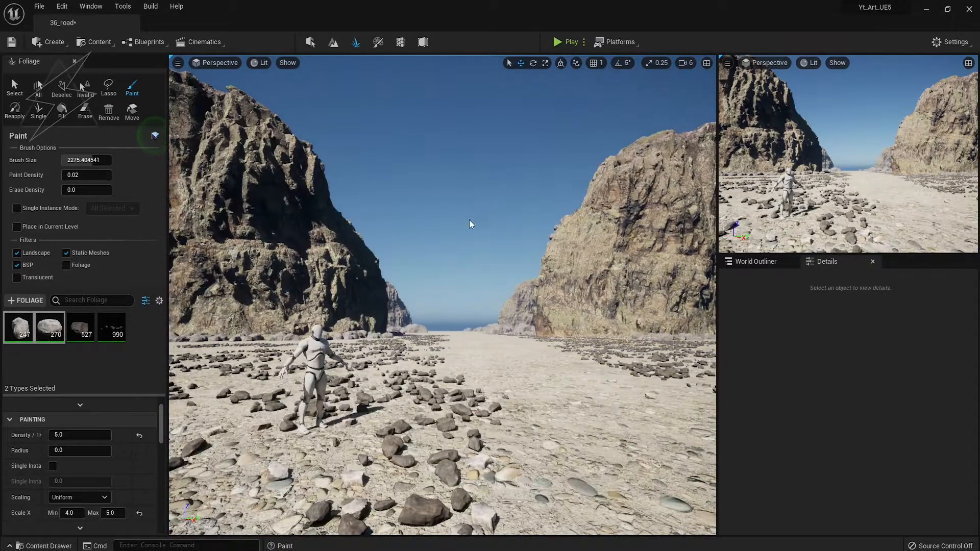
pyautogui.click(311, 42)
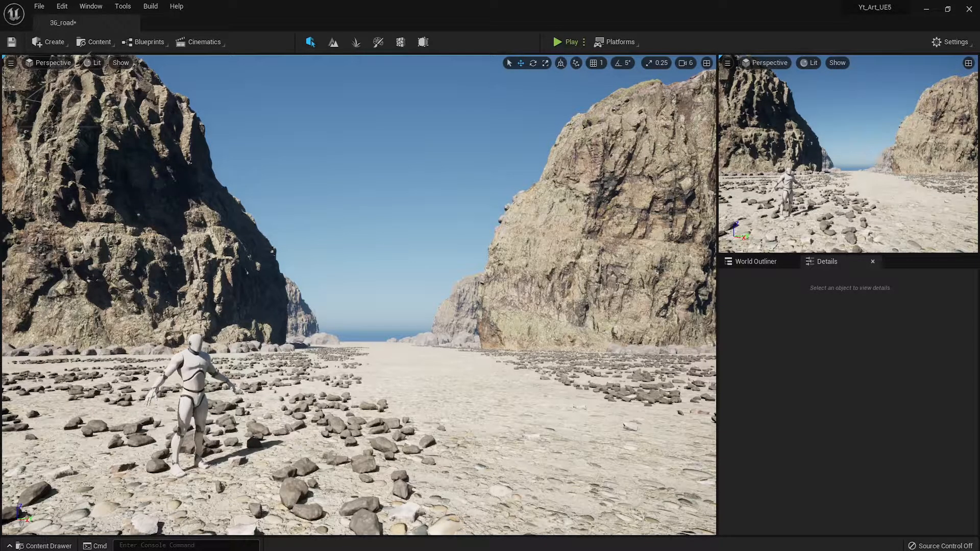
pyautogui.moveTo(184, 388); pyautogui.dragTo(185, 388, button='right')
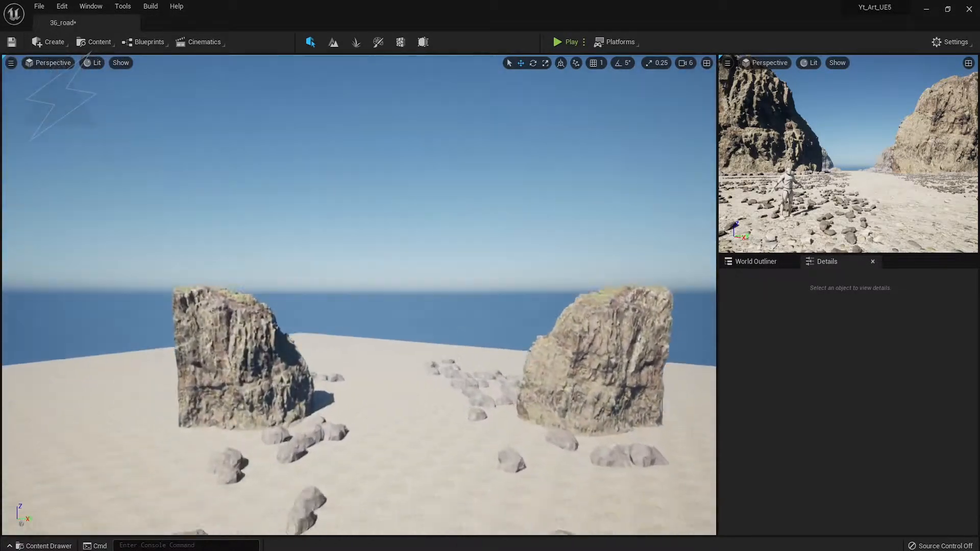
# Rotate the sm_WallC_01 brick building row and position it on the sand beyond the two distant cliffs.
pyautogui.moveTo(185, 388); pyautogui.dragTo(185, 388, button='right')
pyautogui.press('e')
pyautogui.moveTo(303, 405); pyautogui.dragTo(402, 447)
pyautogui.moveTo(308, 428); pyautogui.dragTo(309, 428, button='right')
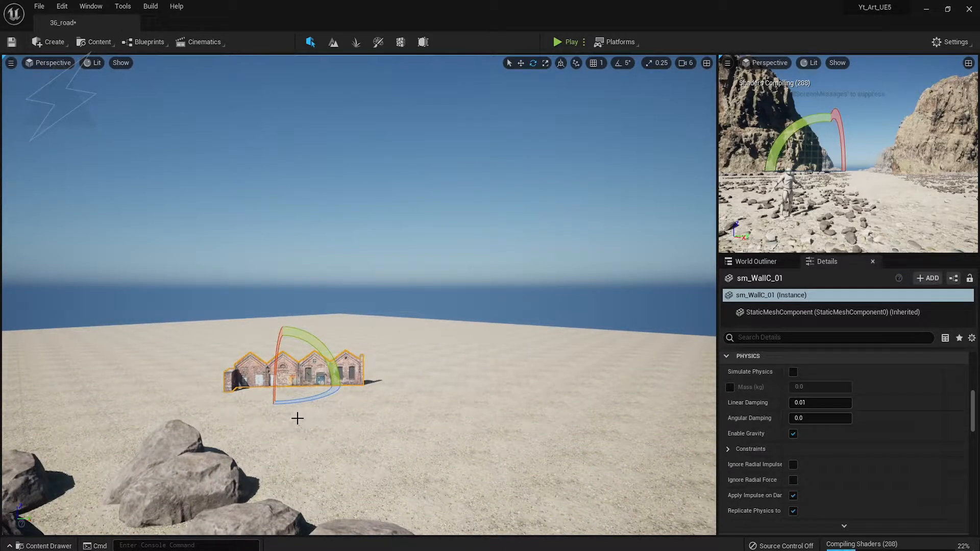
pyautogui.press('w')
pyautogui.moveTo(277, 397); pyautogui.dragTo(284, 394)
pyautogui.press('w')
pyautogui.press('1')
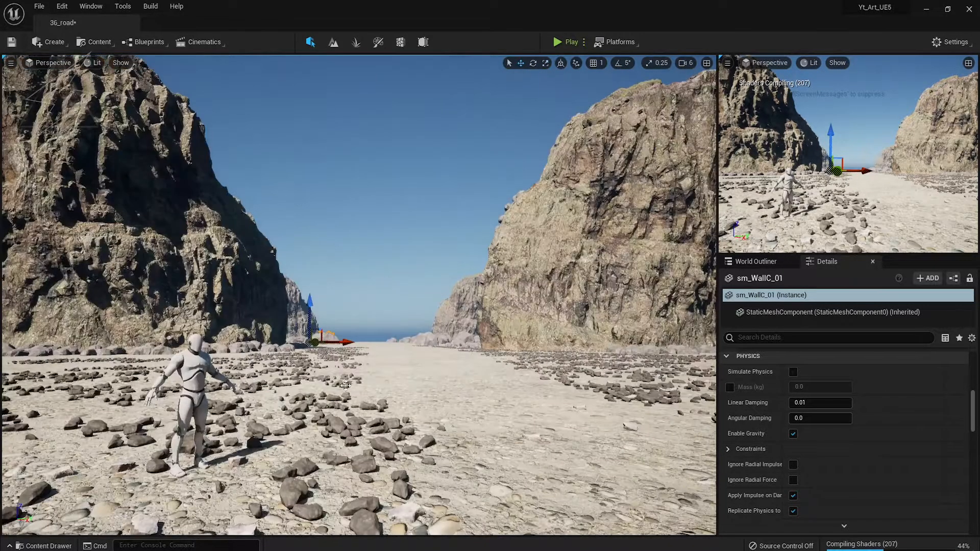
# Slide the brick building row into the horizon gap between the cliffs and extend it with a copy.
pyautogui.moveTo(373, 343); pyautogui.dragTo(371, 344)
pyautogui.click(368, 353)
pyautogui.click(359, 335)
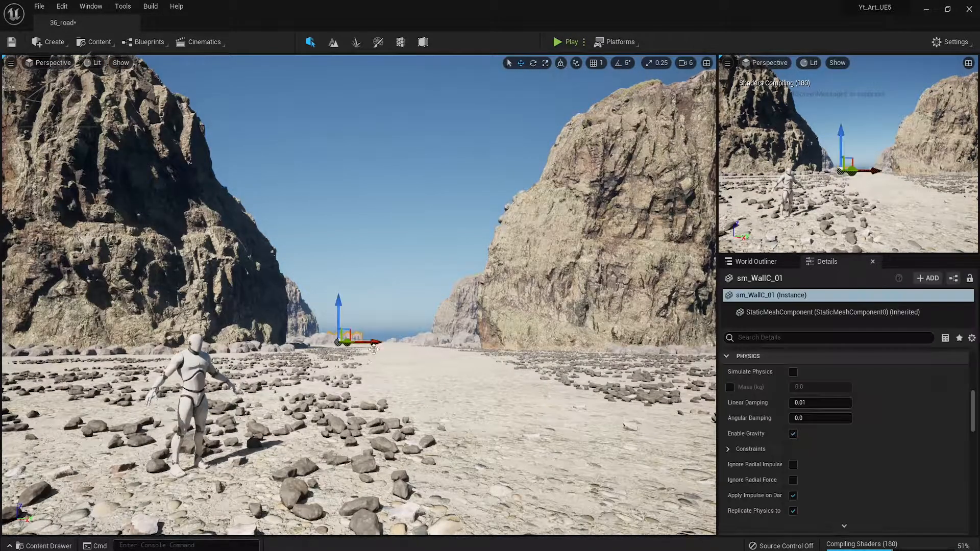
pyautogui.click(414, 334)
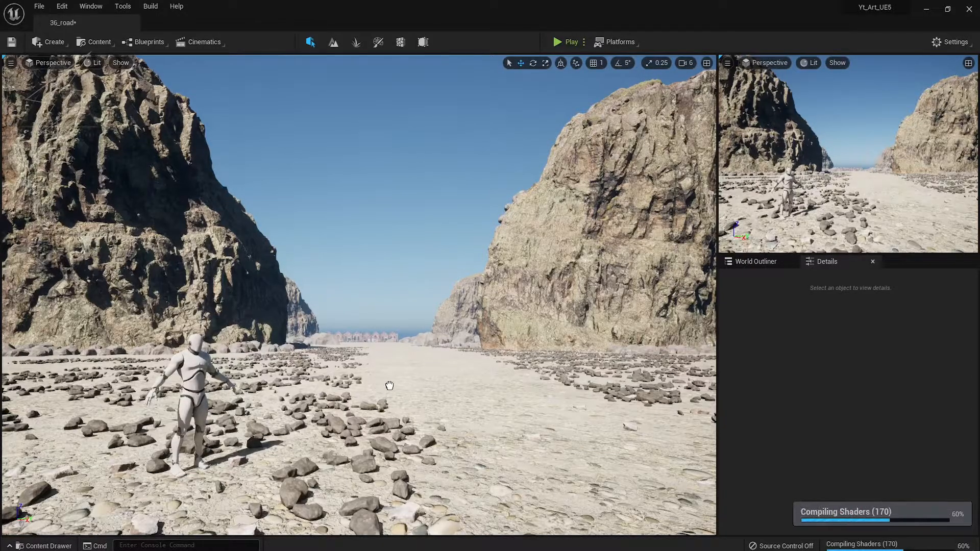
# Move sm_en_Background_01_03 behind the brick buildings and adjust its height so the factory and chimney rise above them.
pyautogui.click(394, 341)
pyautogui.press('f')
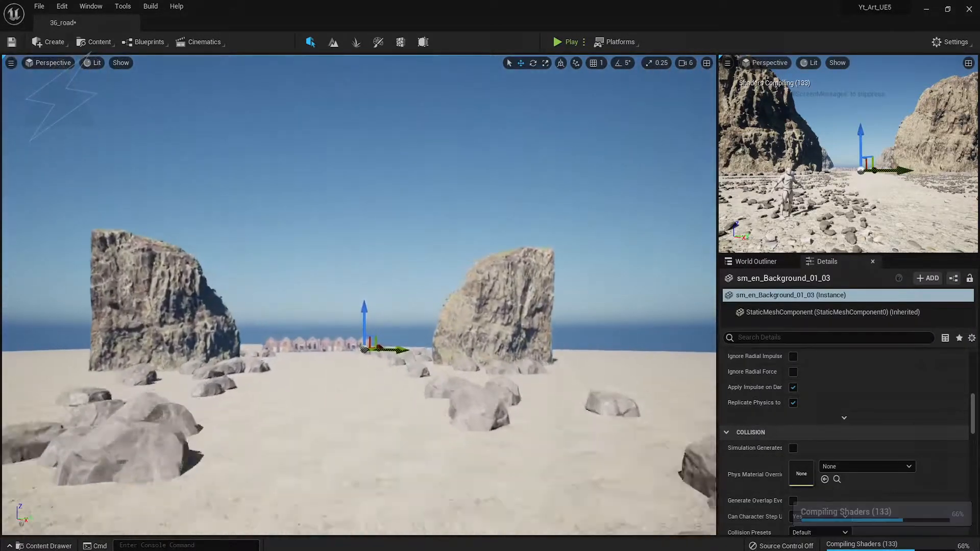
pyautogui.press('w')
pyautogui.moveTo(380, 367)
pyautogui.mouseDown(button='right')
pyautogui.moveTo(379, 381)
pyautogui.moveTo(379, 367)
pyautogui.mouseUp(button='right')
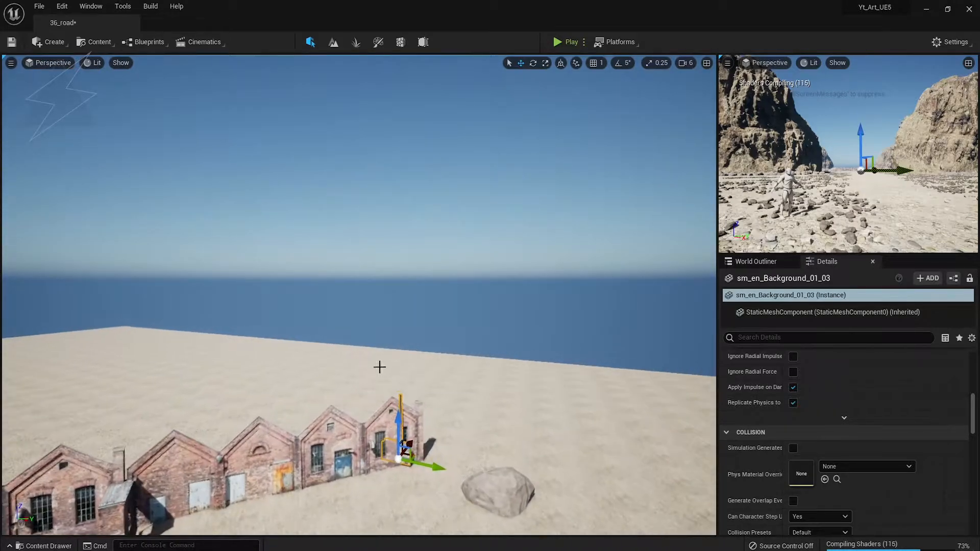
pyautogui.moveTo(396, 387)
pyautogui.mouseDown()
pyautogui.moveTo(401, 355)
pyautogui.moveTo(421, 358)
pyautogui.moveTo(413, 376)
pyautogui.mouseUp()
pyautogui.press('e')
pyautogui.press('w')
pyautogui.moveTo(398, 334); pyautogui.dragTo(392, 369)
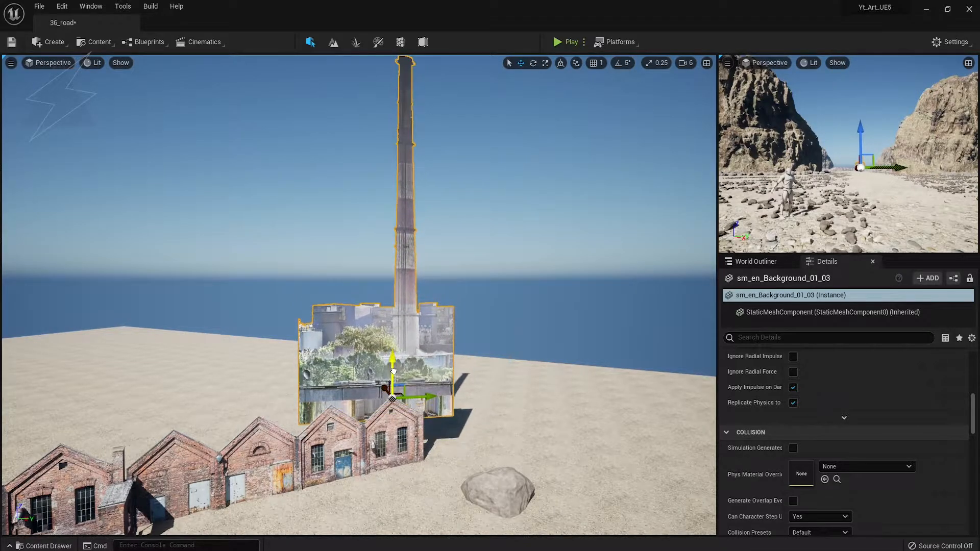
pyautogui.click(469, 294)
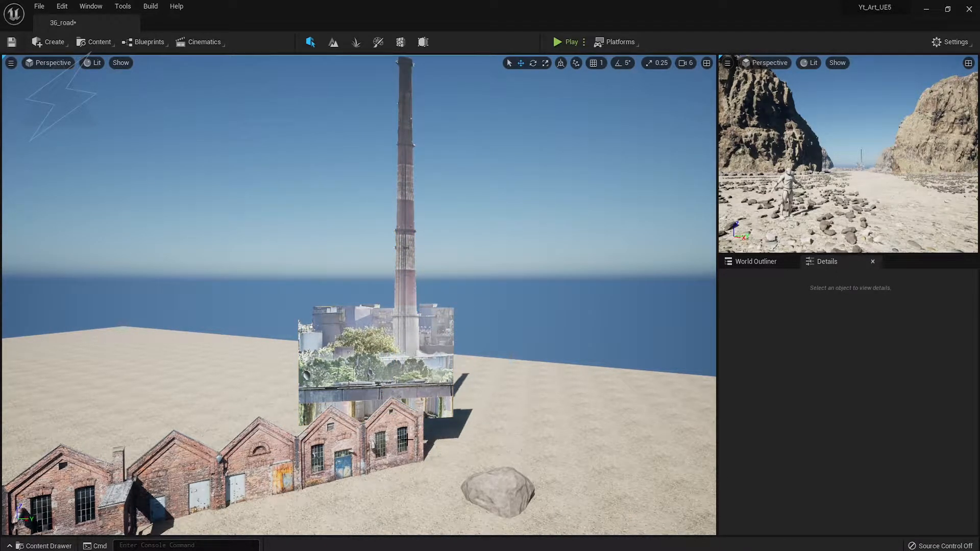
# Duplicate the brick building row and place the copy against its end to lengthen the wall.
pyautogui.click(408, 439)
pyautogui.keyDown('alt'); pyautogui.moveTo(296, 484); pyautogui.dragTo(507, 431); pyautogui.keyUp('alt')
pyautogui.moveTo(514, 428); pyautogui.dragTo(513, 431)
pyautogui.press('1')
pyautogui.press('Escape')
# Make two smaller copies of the chimney backdrop sm_en_Background_01_03 and line them up beside the original.
pyautogui.click(394, 323)
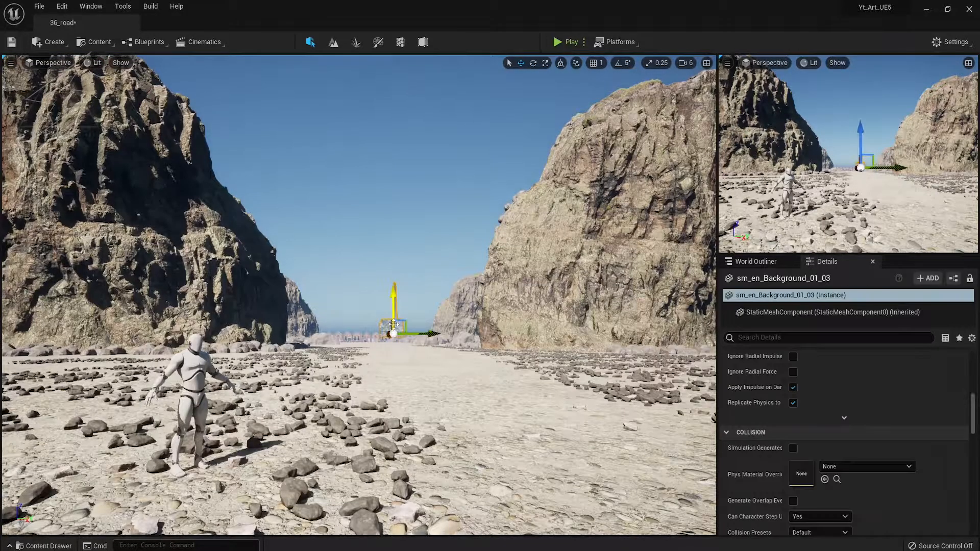
pyautogui.press('f')
pyautogui.moveTo(379, 412); pyautogui.dragTo(404, 407)
pyautogui.press('space')
pyautogui.press('space')
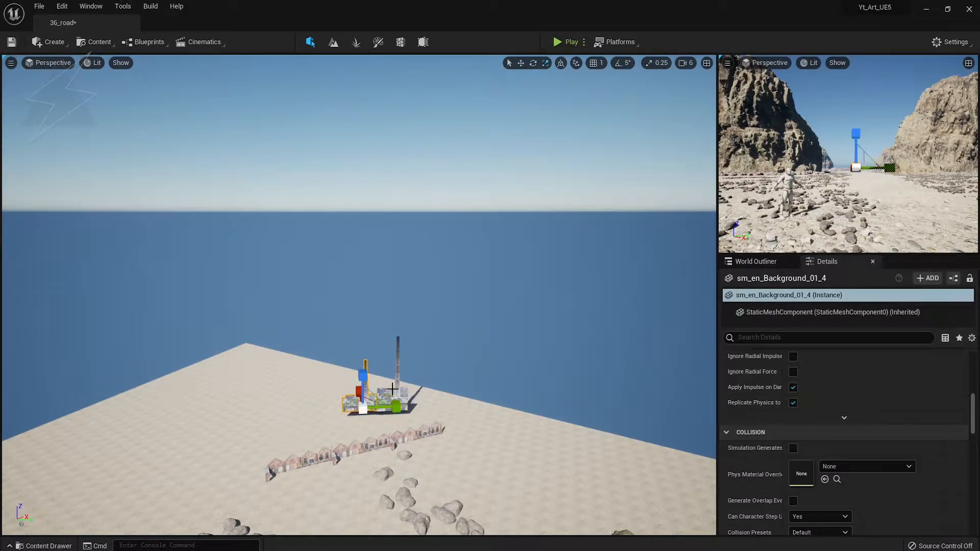
pyautogui.keyDown('alt'); pyautogui.moveTo(371, 387); pyautogui.dragTo(355, 386); pyautogui.keyUp('alt')
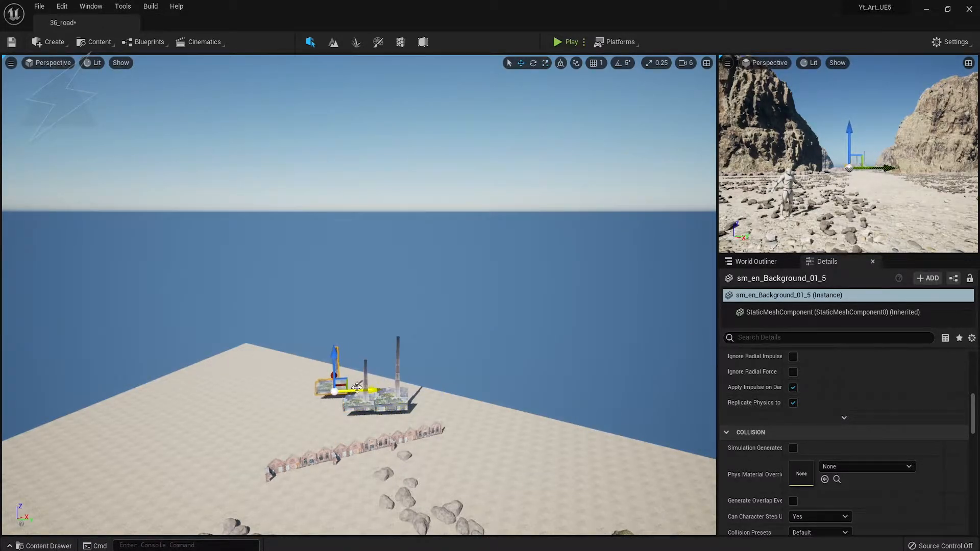
pyautogui.click(374, 317)
pyautogui.press('1')
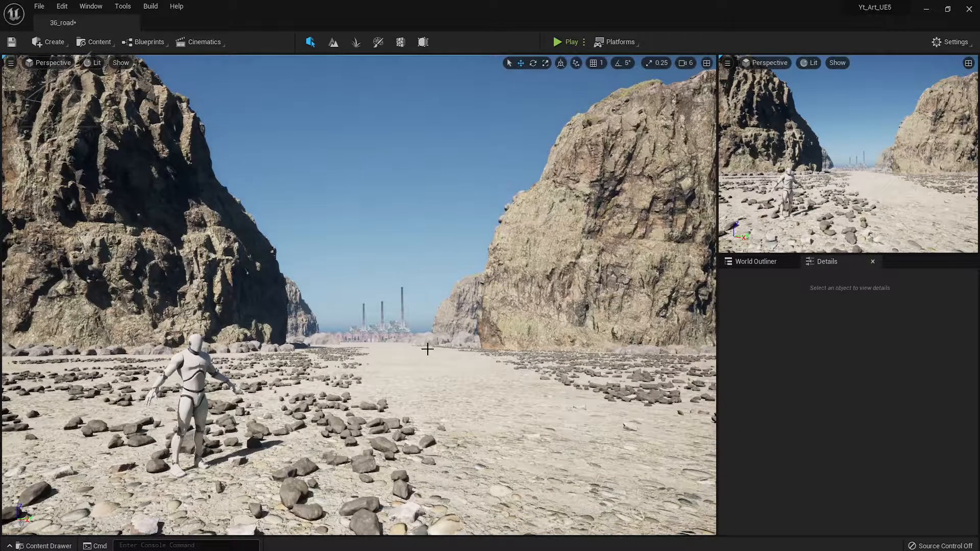
# Move the sm_en_Background_01_01 skyline past the distant cliffs toward the far end of the brick buildings.
pyautogui.click(402, 323)
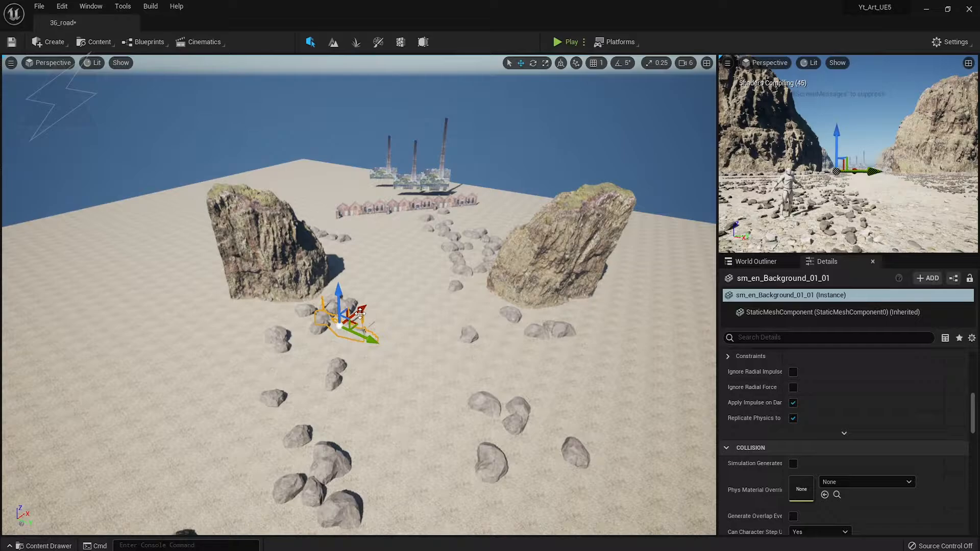
pyautogui.click(465, 222)
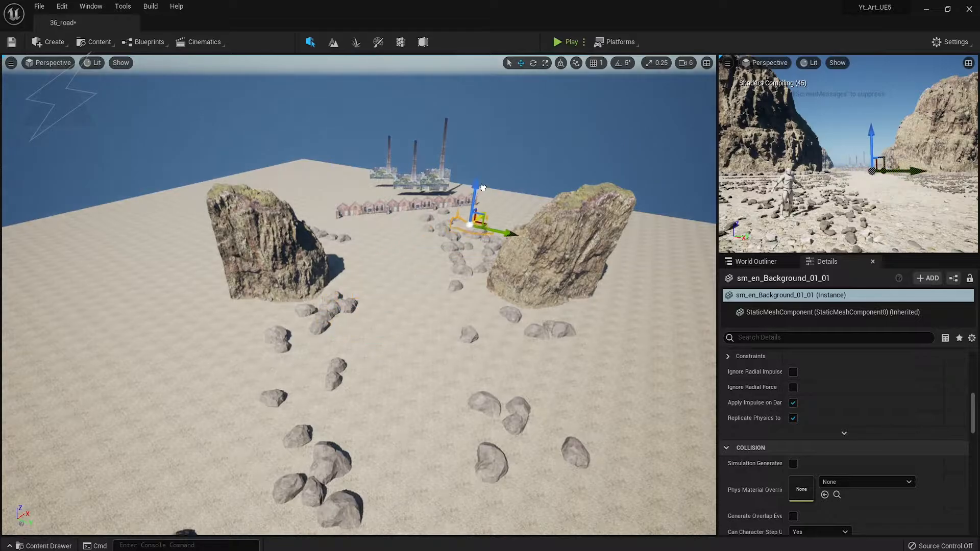
pyautogui.scroll(3, 489, 211)
pyautogui.press('f')
pyautogui.moveTo(446, 262); pyautogui.dragTo(480, 266, button='right')
pyautogui.moveTo(242, 382); pyautogui.dragTo(423, 232)
pyautogui.press('e')
pyautogui.press('w')
pyautogui.moveTo(387, 186); pyautogui.dragTo(398, 143)
# Push the sm_en_Background_01_01 skyline farther back beside the chimney backdrops and adjust its height.
pyautogui.press('e')
pyautogui.press('r')
pyautogui.press('w')
pyautogui.moveTo(399, 148); pyautogui.dragTo(390, 339, button='right')
pyautogui.moveTo(388, 348); pyautogui.dragTo(396, 202)
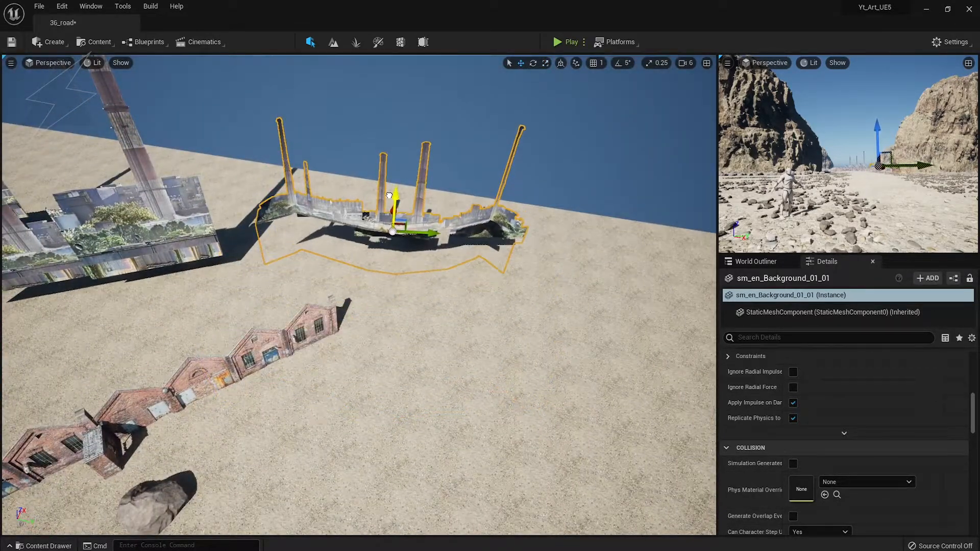
pyautogui.moveTo(396, 202); pyautogui.dragTo(399, 97, button='right')
pyautogui.moveTo(407, 275); pyautogui.dragTo(332, 278)
pyautogui.click(298, 169)
pyautogui.press('1')
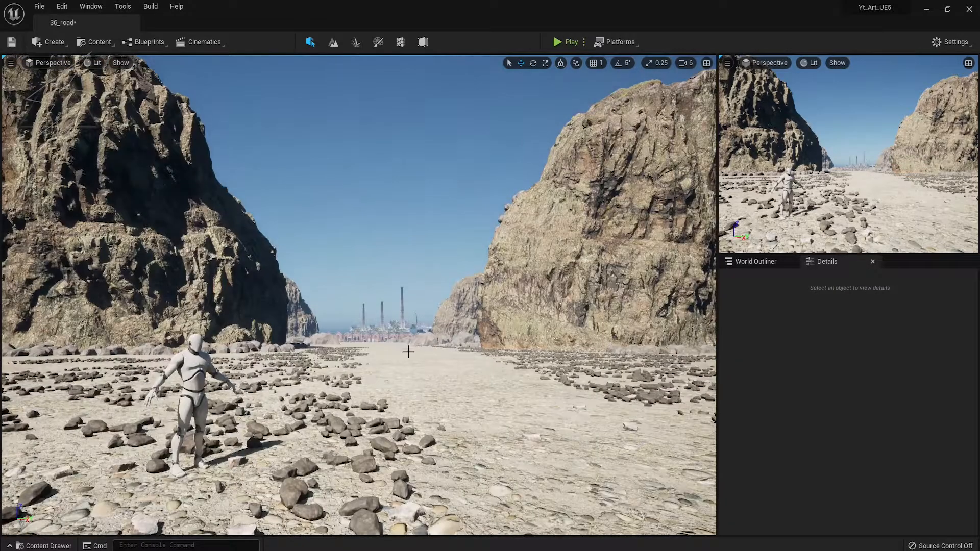
# Slide the sm_WallC_01 brick building section closer to the left distant cliff.
pyautogui.scroll(10, 418, 379)
pyautogui.scroll(-9, 418, 379)
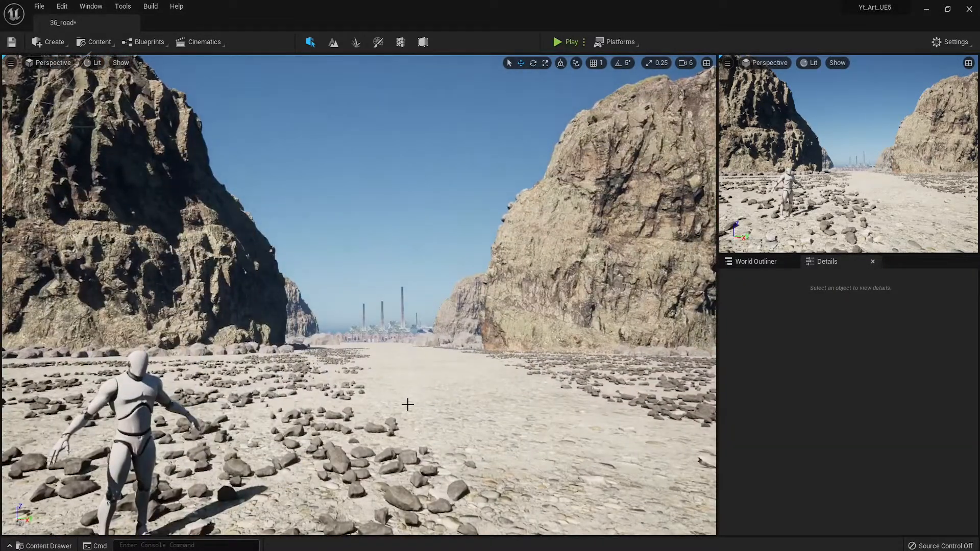
pyautogui.scroll(15, 408, 398)
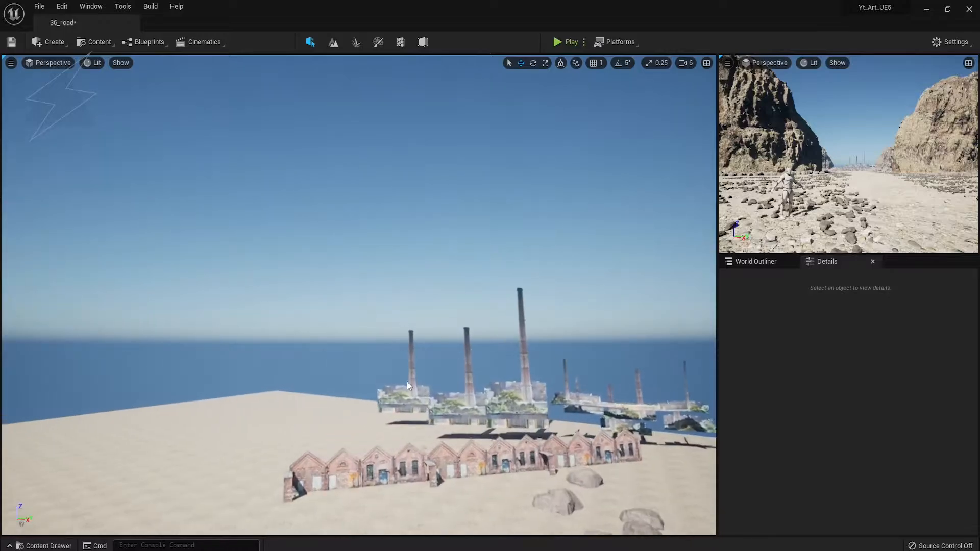
pyautogui.press('1')
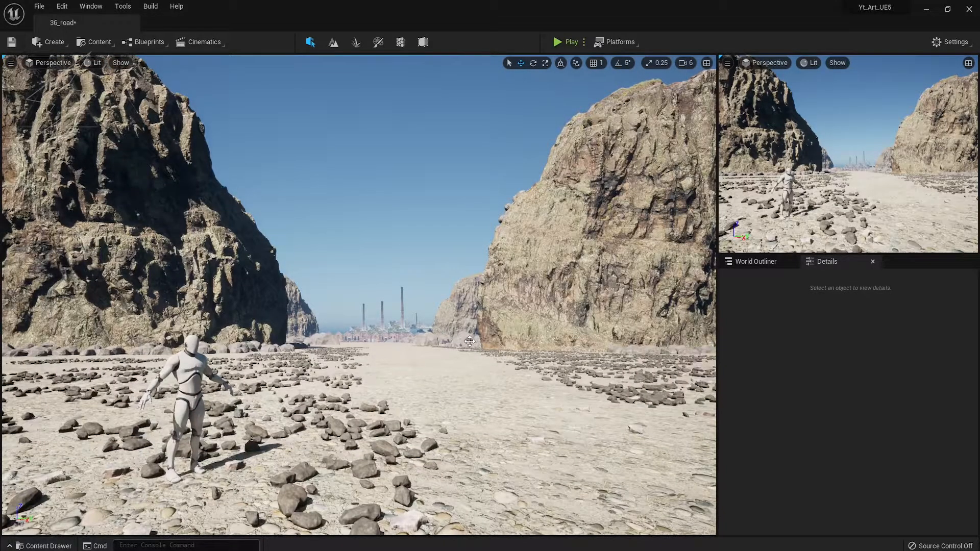
pyautogui.click(343, 340)
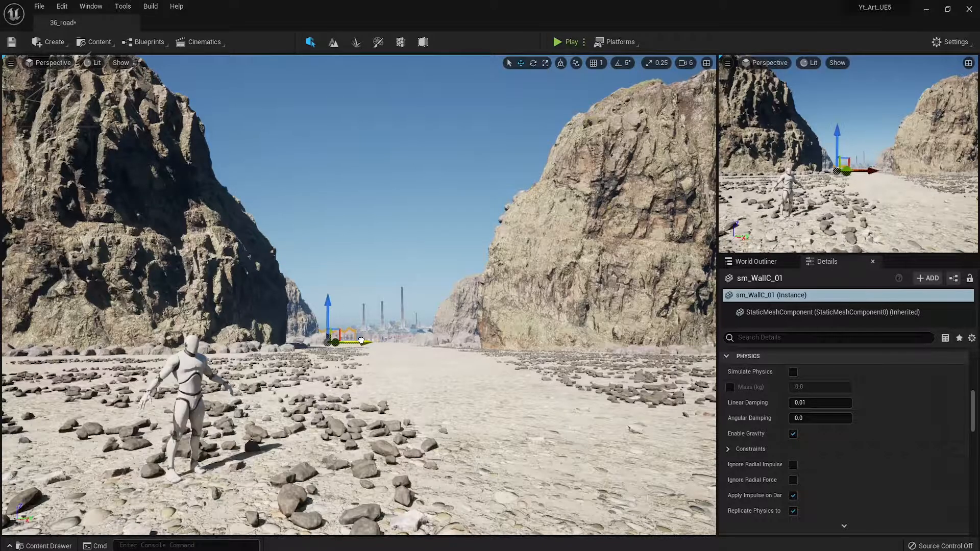
pyautogui.click(428, 317)
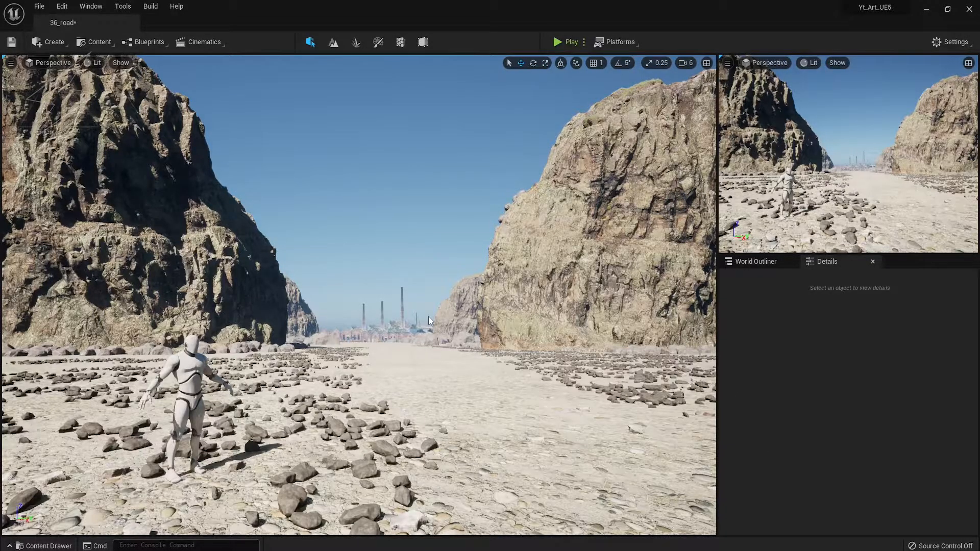
# Spread the three chimney backdrops farther apart along the horizon between the cliffs.
pyautogui.click(360, 317)
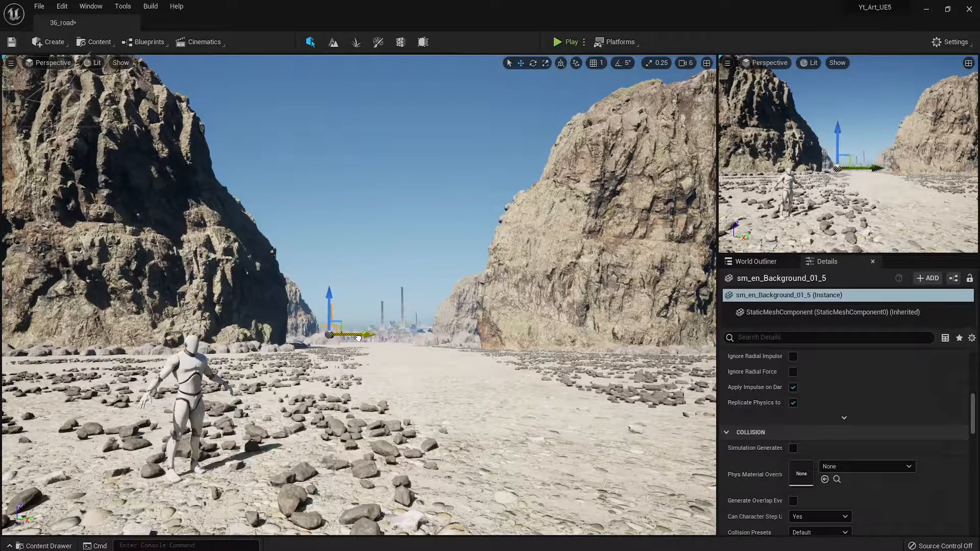
pyautogui.click(361, 296)
pyautogui.click(375, 331)
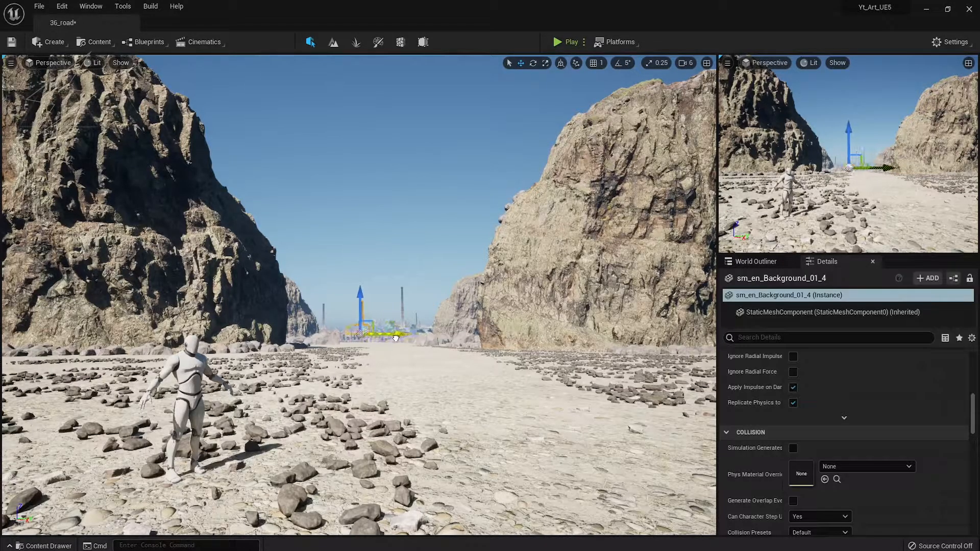
pyautogui.click(362, 334)
pyautogui.click(424, 335)
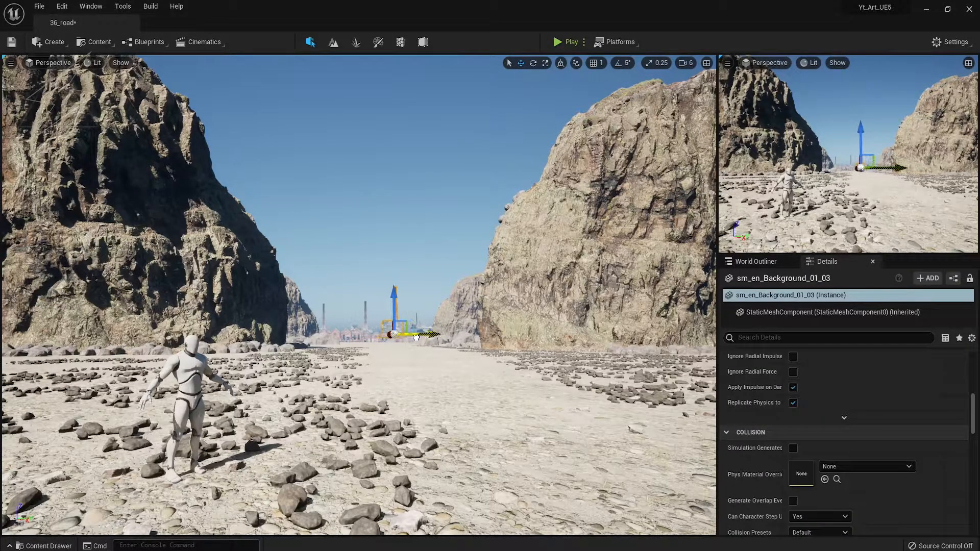
pyautogui.click(437, 294)
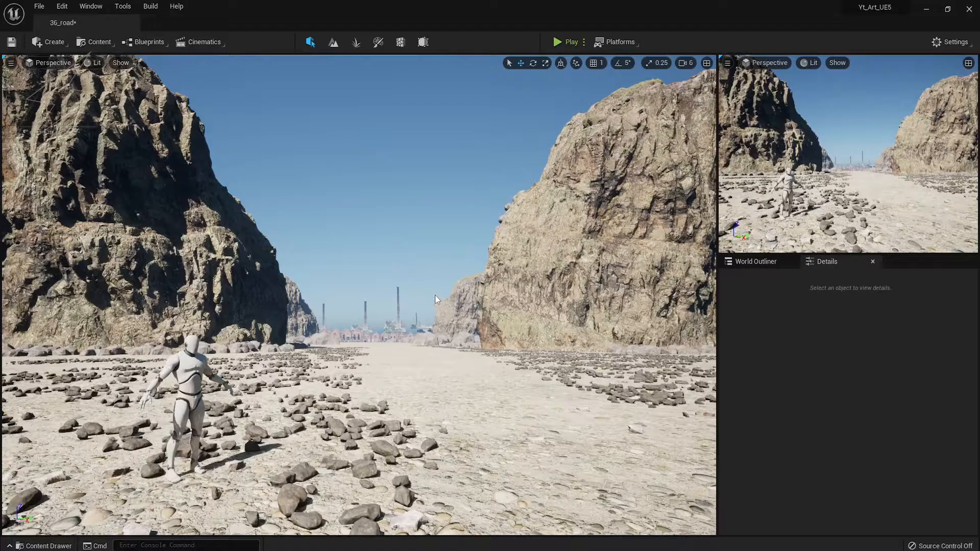
# Save the level and add a Volumetric Cloud actor to the sky.
pyautogui.hotkey('ctrl', 's')
pyautogui.click(49, 42)
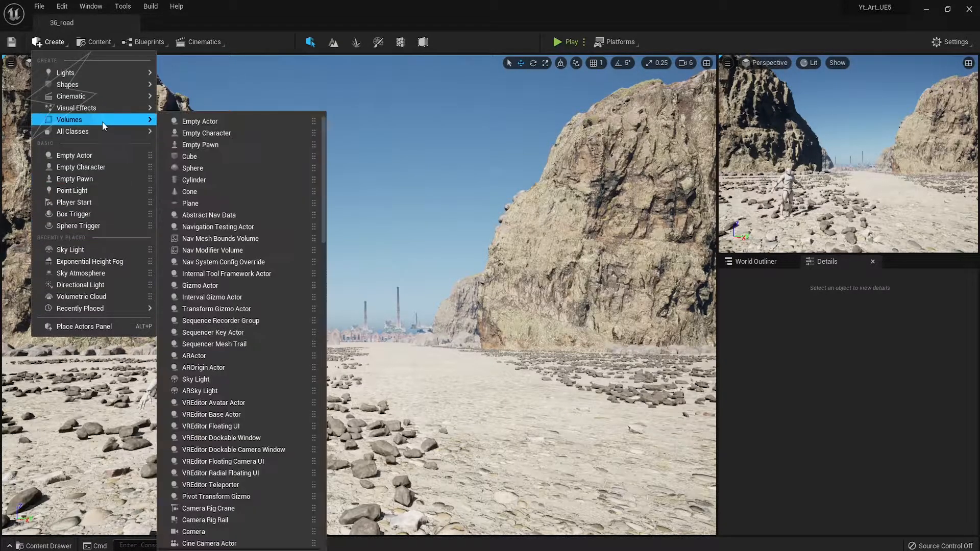
pyautogui.moveTo(103, 108)
pyautogui.click(199, 136)
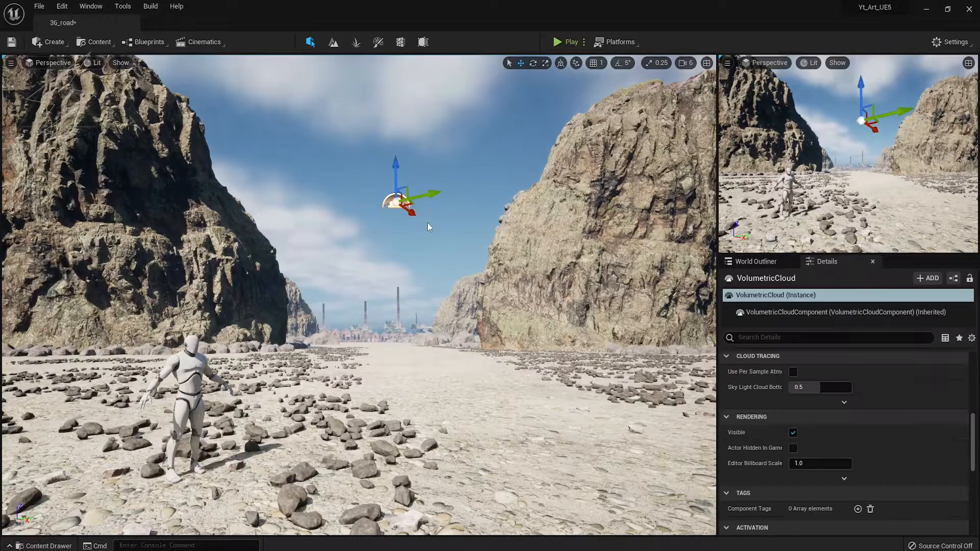
# Set the volumetric cloud's Layer Bottom Altitude to about 1.93 and deselect it.
pyautogui.scroll(10, 831, 409)
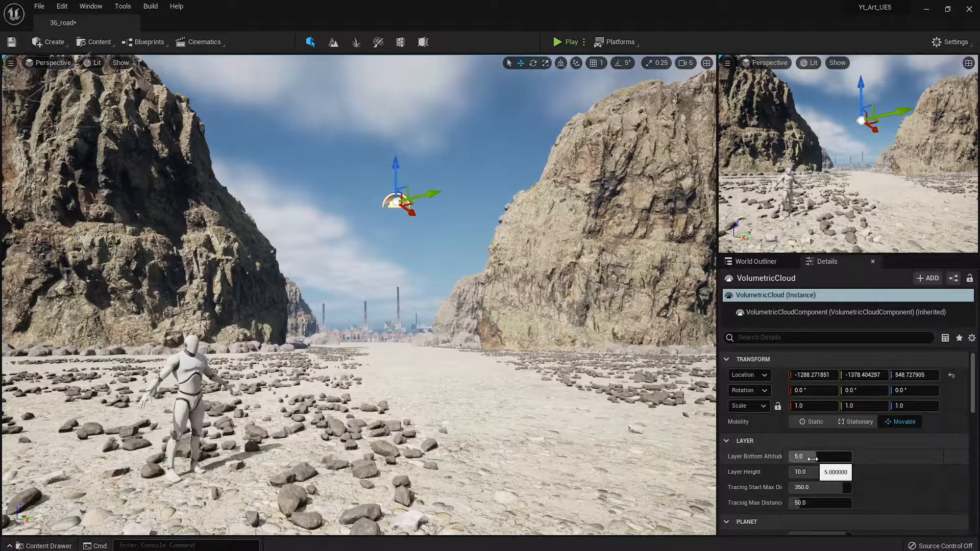
pyautogui.moveTo(810, 457)
pyautogui.mouseDown()
pyautogui.moveTo(799, 457)
pyautogui.moveTo(840, 456)
pyautogui.moveTo(797, 457)
pyautogui.moveTo(817, 457)
pyautogui.mouseUp()
pyautogui.write('20')
pyautogui.press('Return')
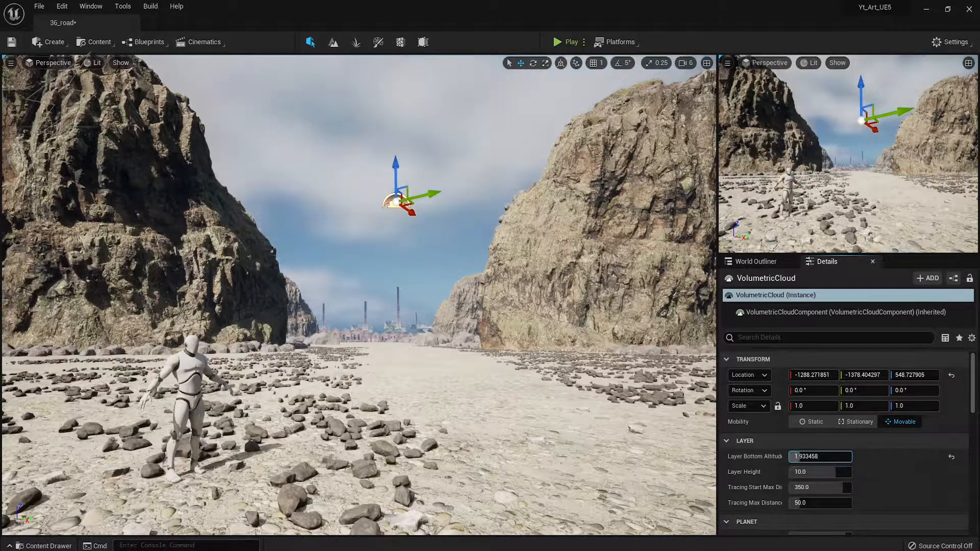
pyautogui.press('Escape')
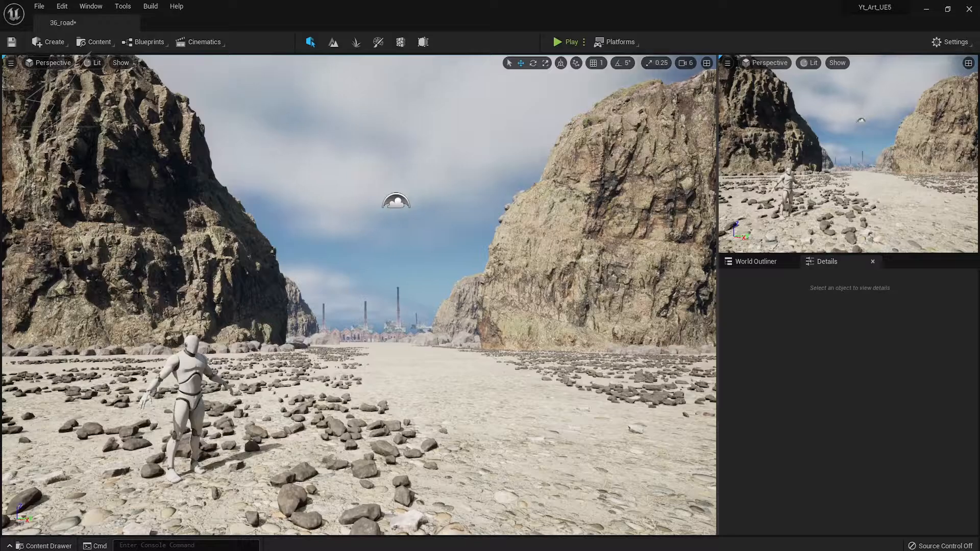
# Delete the mannequin figure from the beach and save the level.
pyautogui.click(187, 391)
pyautogui.press('Delete')
pyautogui.click(48, 43)
pyautogui.click(328, 162)
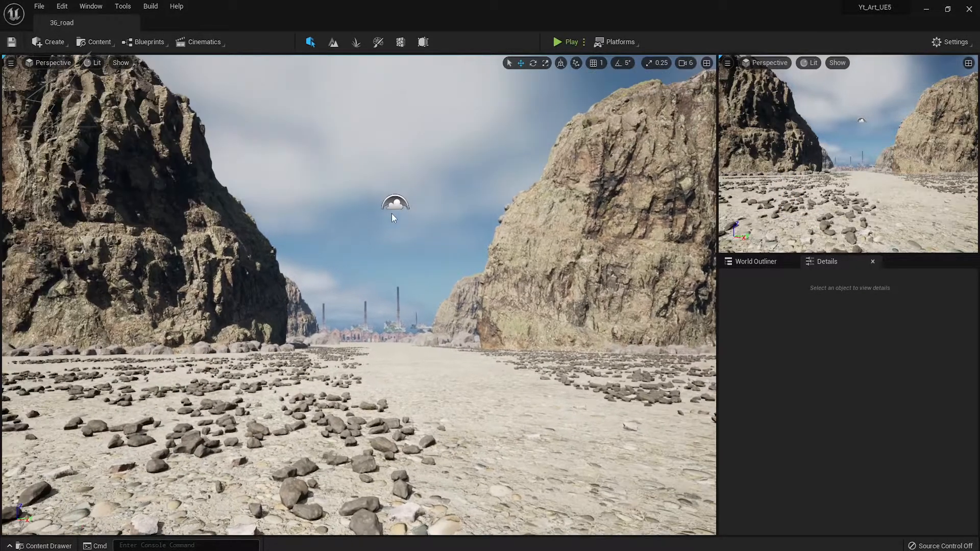
# Add a Post Process Volume and enable its Infinite Extent (Unbound) setting.
pyautogui.click(47, 42)
pyautogui.moveTo(162, 106)
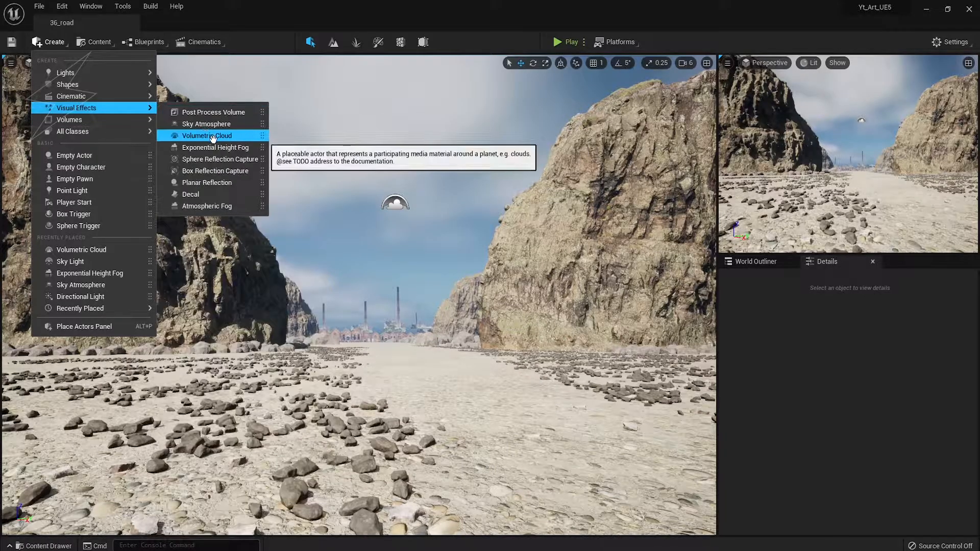
pyautogui.click(214, 112)
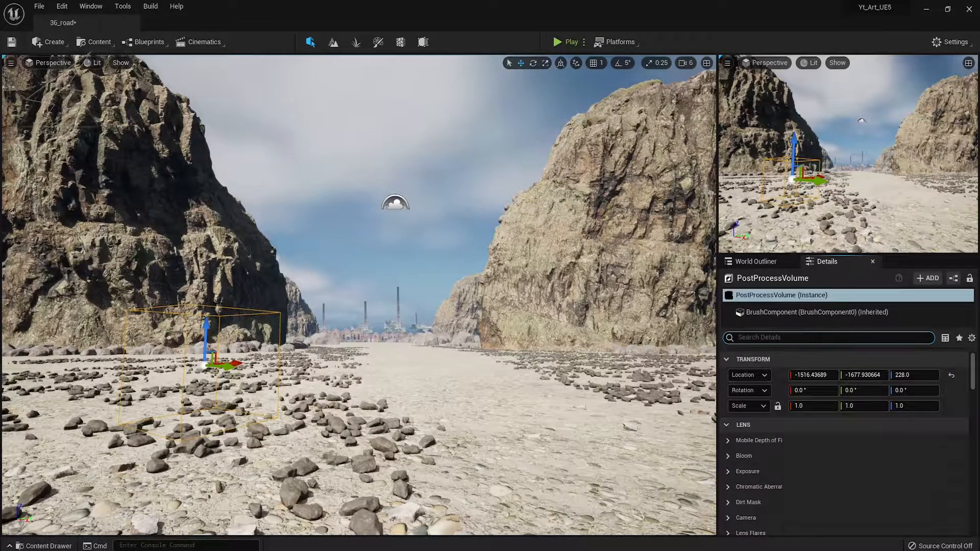
pyautogui.write('infit')
pyautogui.press('BackSpace')
pyautogui.press('BackSpace')
pyautogui.press('BackSpace')
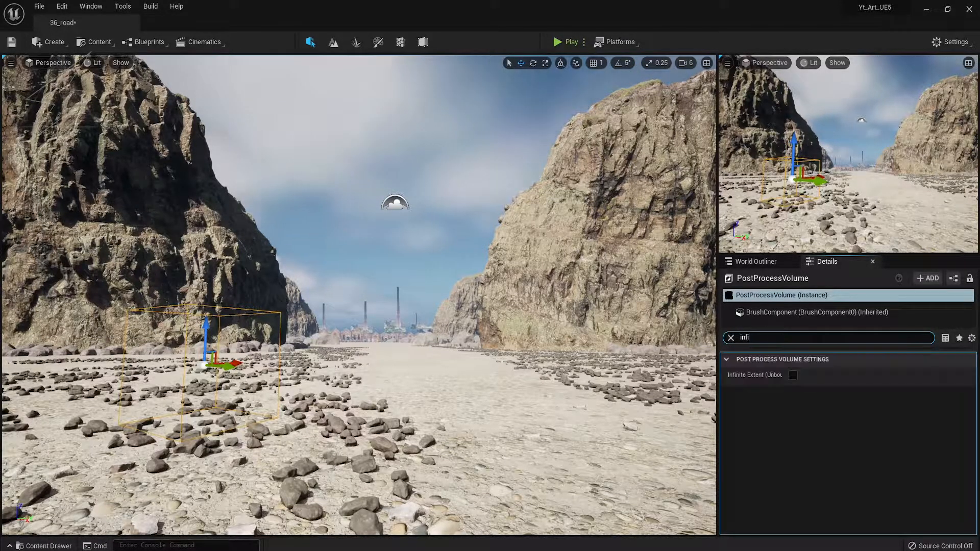
pyautogui.click(791, 376)
pyautogui.click(730, 338)
pyautogui.scroll(-6, 841, 479)
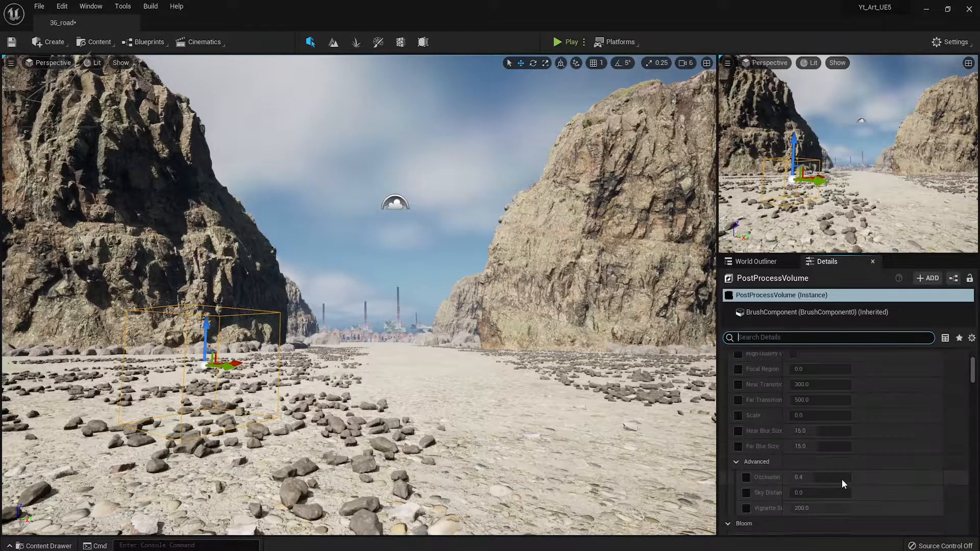
# Enable the post process volume's minimum and maximum exposure brightness overrides and set both to 1.0.
pyautogui.scroll(-8, 842, 470)
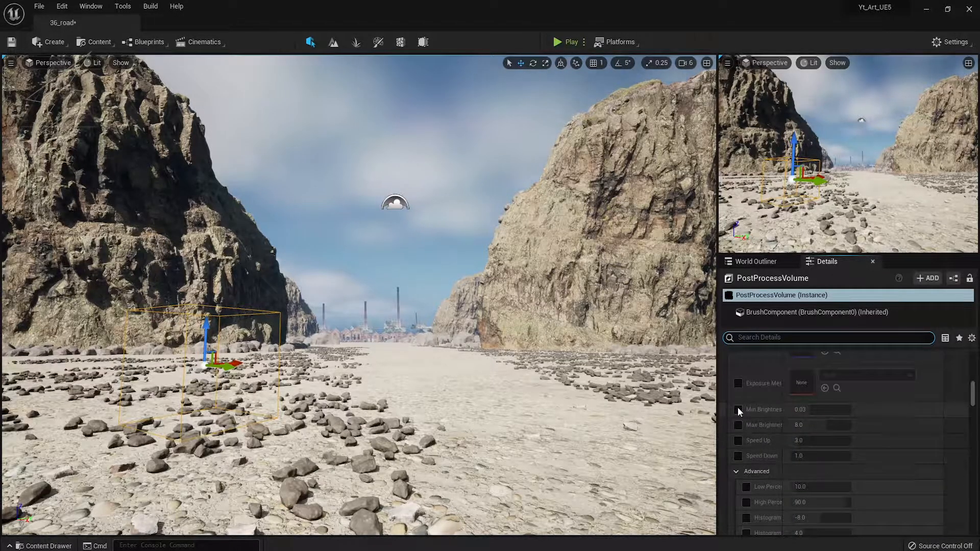
pyautogui.click(737, 409)
pyautogui.click(738, 424)
pyautogui.write('1')
pyautogui.press('Return')
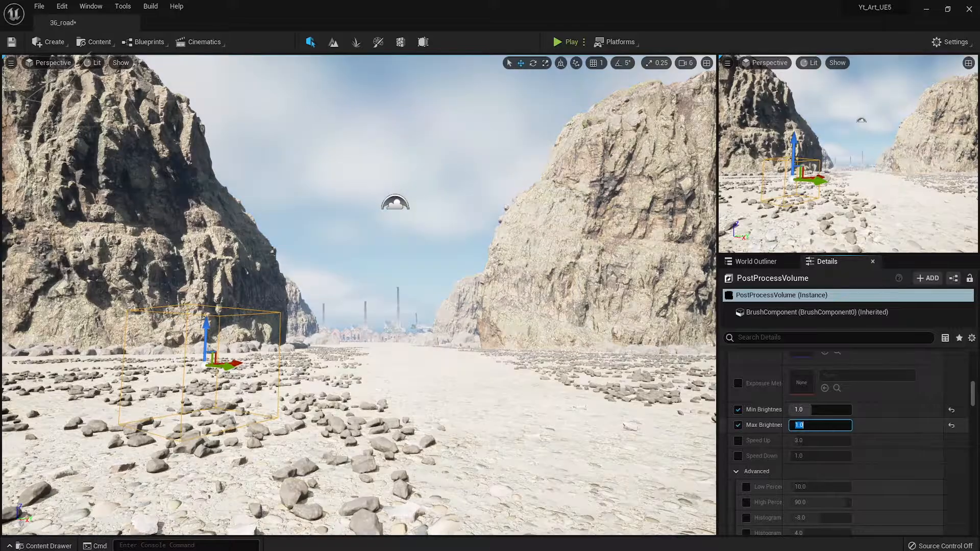
# Select the ExponentialHeightFog actor and reduce its Fog Density to about 0.0132.
pyautogui.click(760, 262)
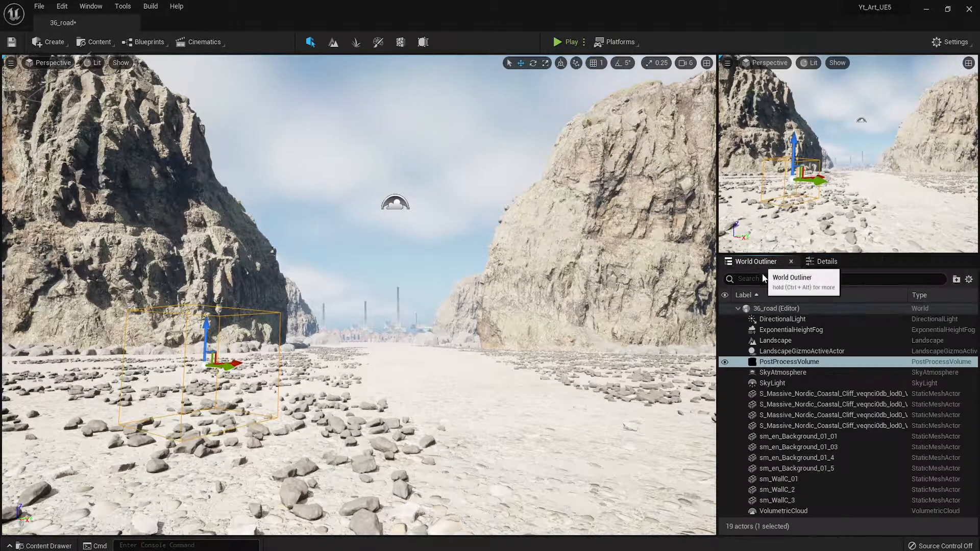
pyautogui.click(803, 330)
pyautogui.click(846, 262)
pyautogui.scroll(4, 790, 398)
pyautogui.scroll(7, 790, 403)
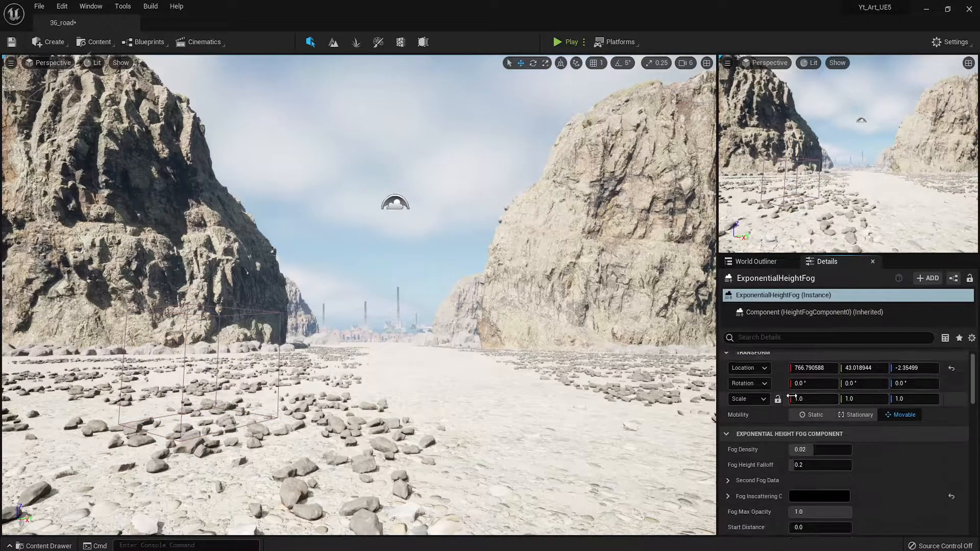
pyautogui.moveTo(816, 457); pyautogui.dragTo(803, 457)
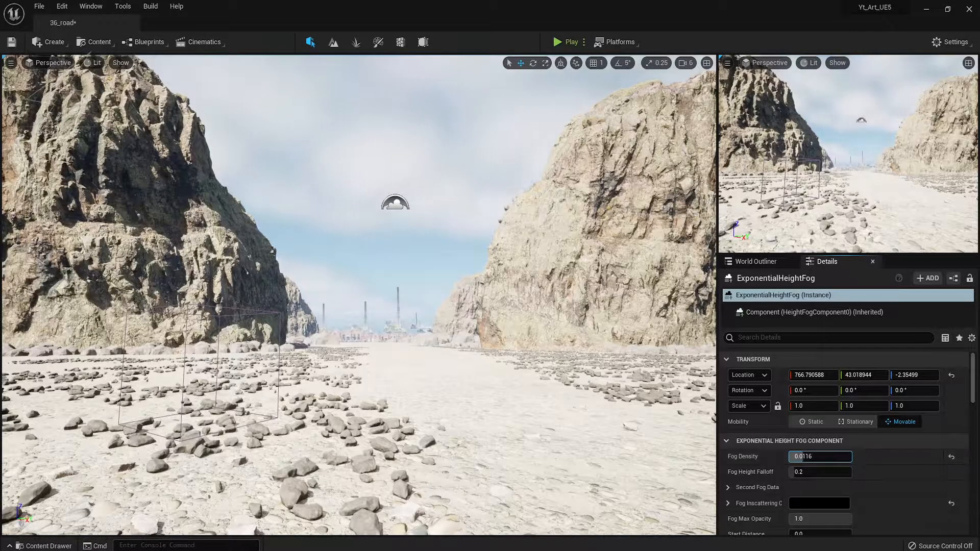
# Rotate the directional light through low, backlit and overhead sun angles to compare sunset and daylight moods.
pyautogui.moveTo(443, 329); pyautogui.dragTo(452, 327, button='right')
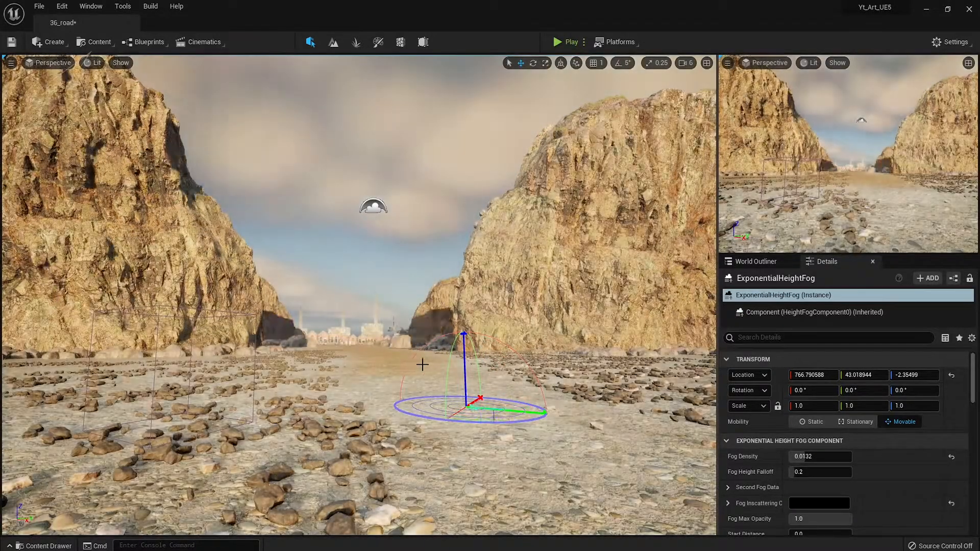
pyautogui.hotkey('ctrl', 'l')
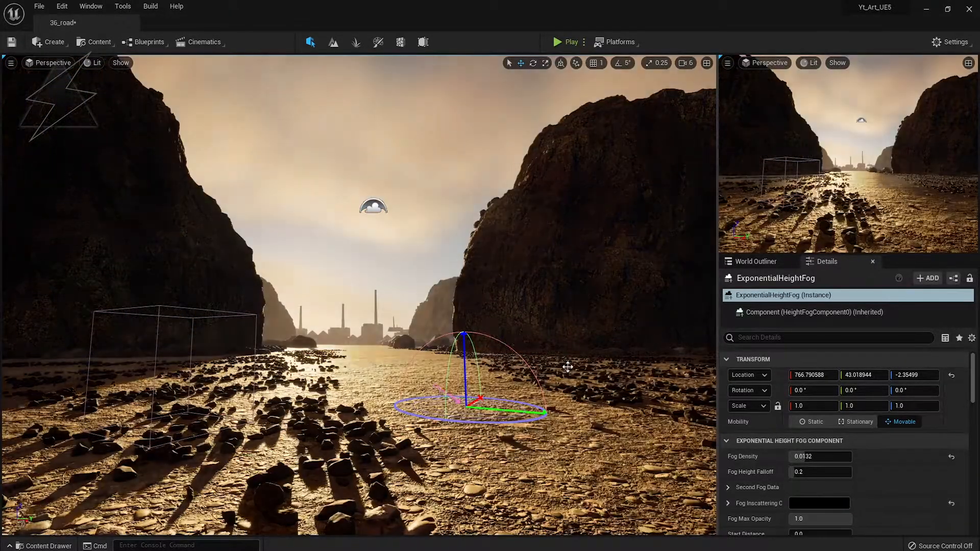
pyautogui.hotkey('ctrl', 'l')
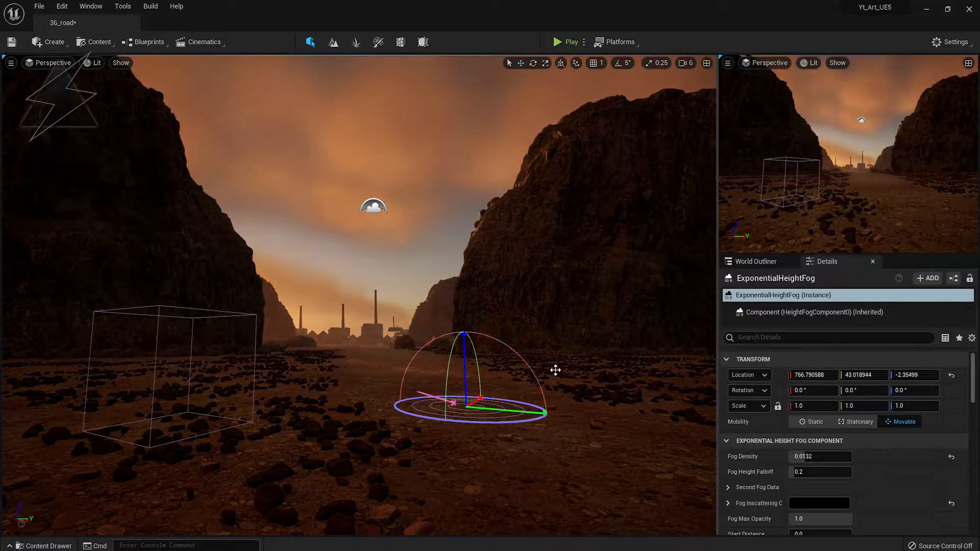
pyautogui.hotkey('ctrl', 'l')
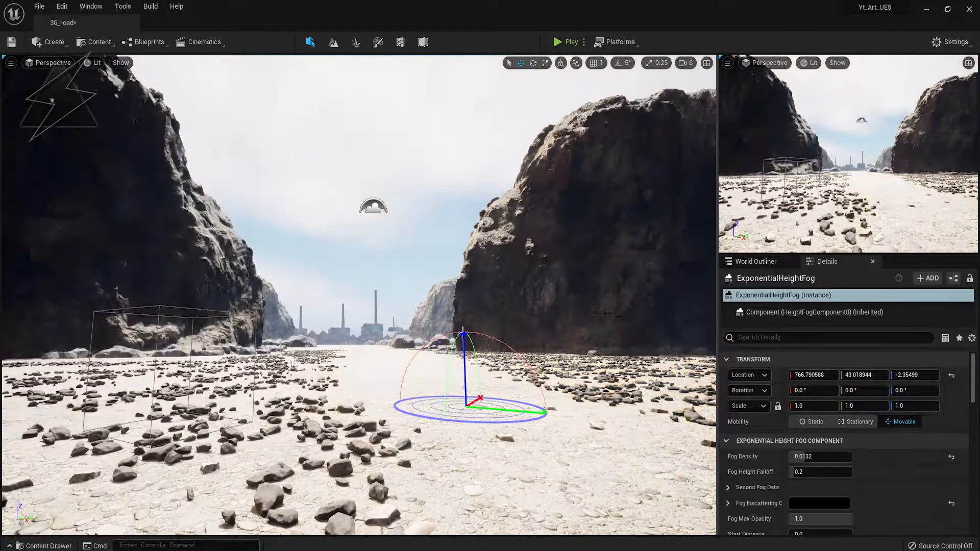
pyautogui.hotkey('ctrl', 'l')
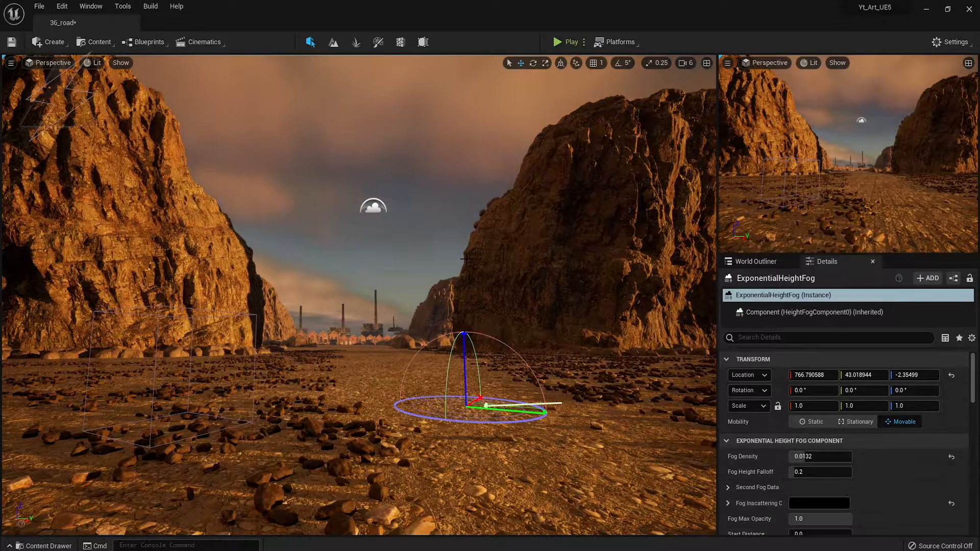
pyautogui.hotkey('ctrl', 'l')
pyautogui.hotkey('ctrl', 'l')
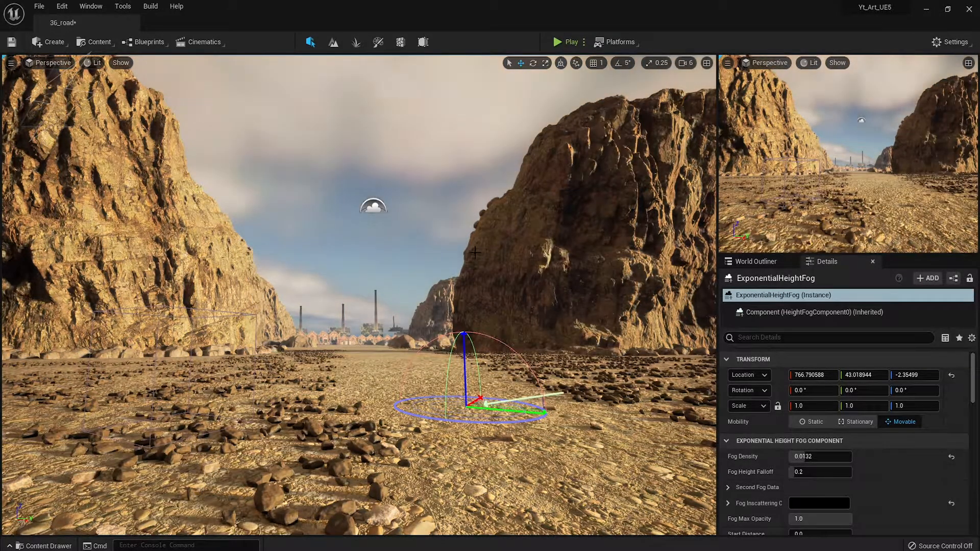
pyautogui.hotkey('ctrl', 'l')
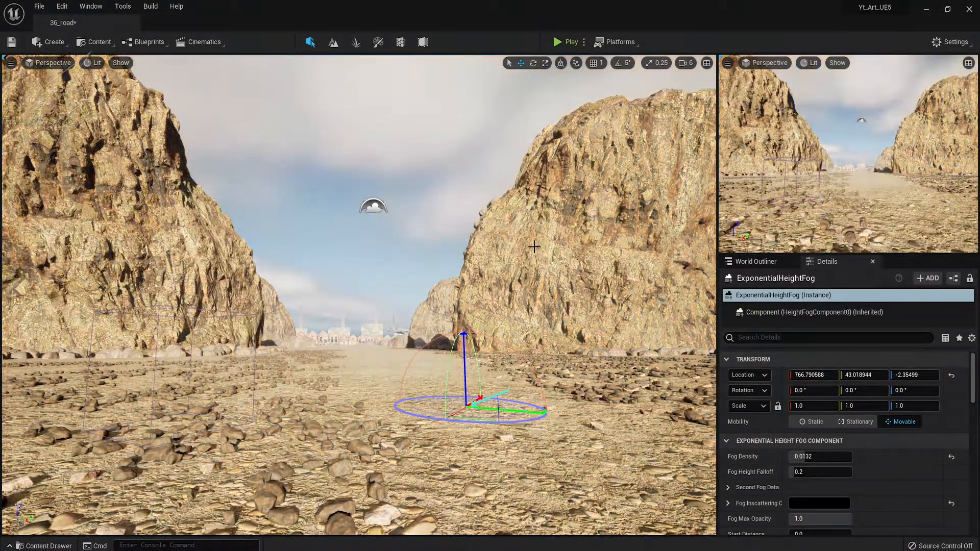
pyautogui.hotkey('ctrl', 'l')
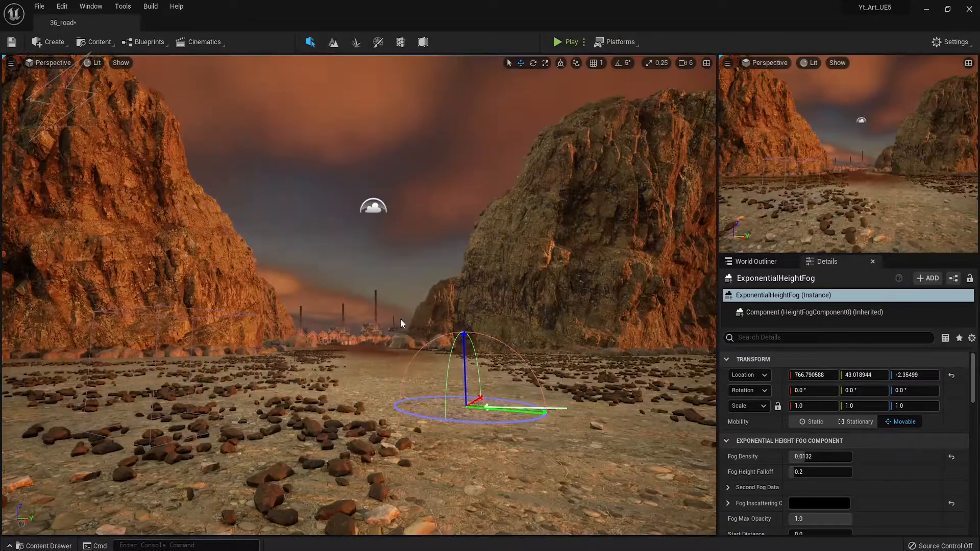
# Select the sm_en_Background_01_01 skyline mesh, nudge it slightly downward, and deselect it.
pyautogui.click(409, 295)
pyautogui.moveTo(409, 295); pyautogui.dragTo(409, 300)
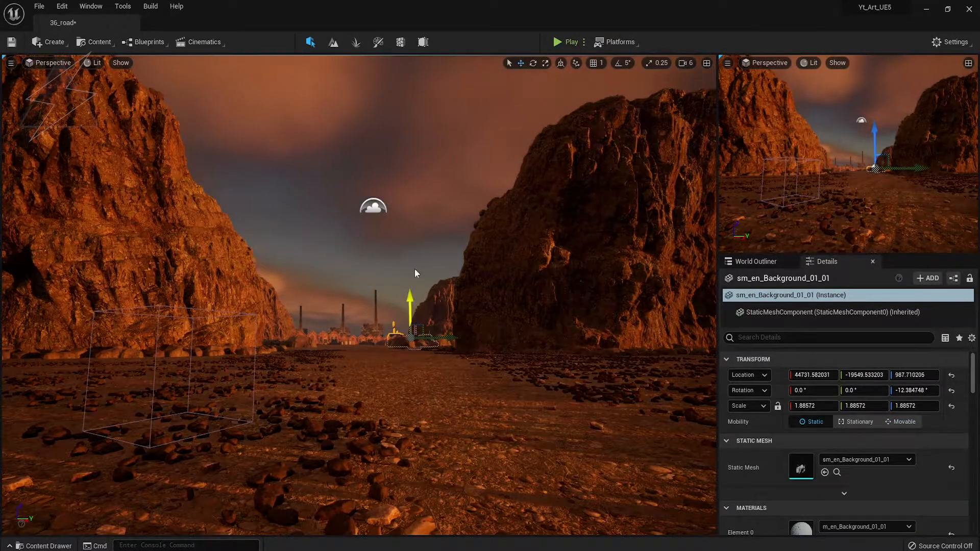
pyautogui.press('Escape')
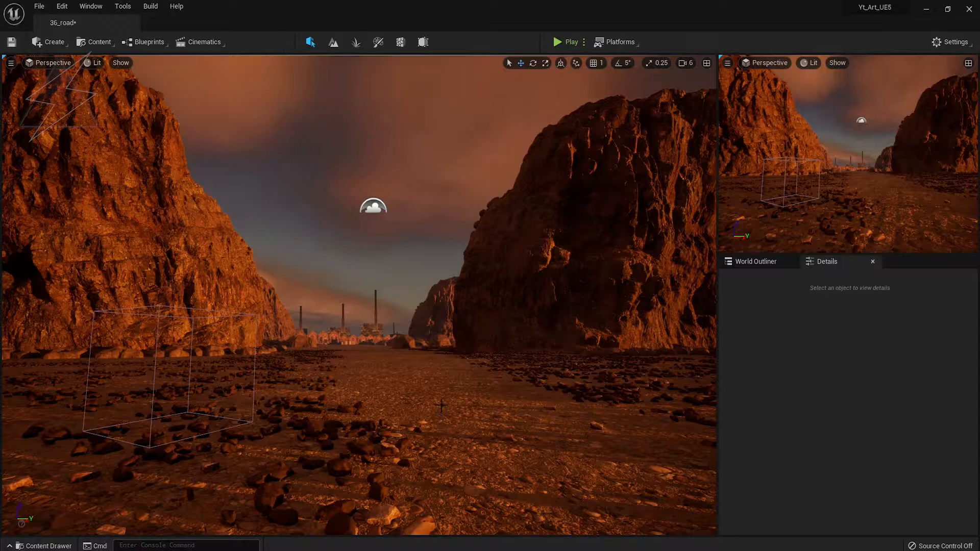
# Try a low golden-hour sun by rotating the directional light to about -6.5° pitch and -106° yaw.
pyautogui.hotkey('ctrl', 'l')
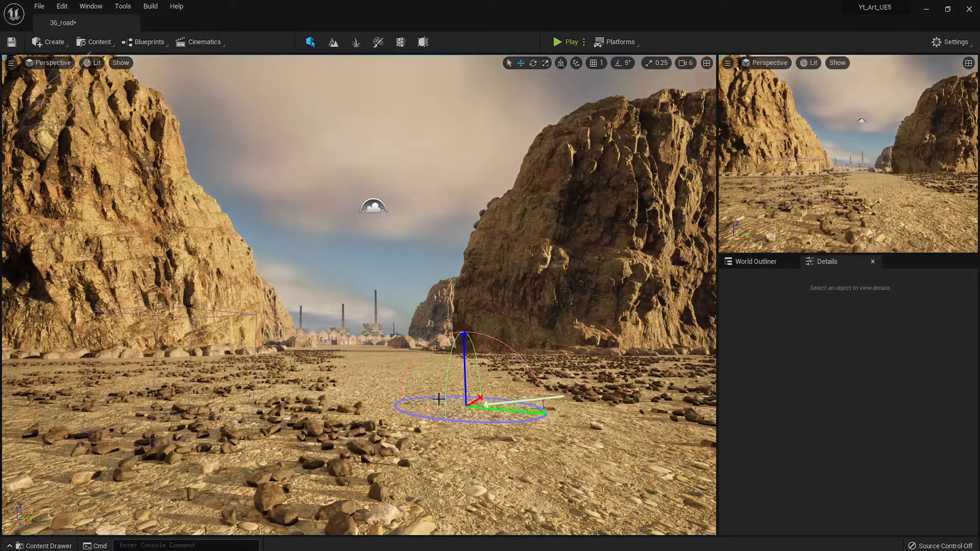
pyautogui.hotkey('ctrl', 'l')
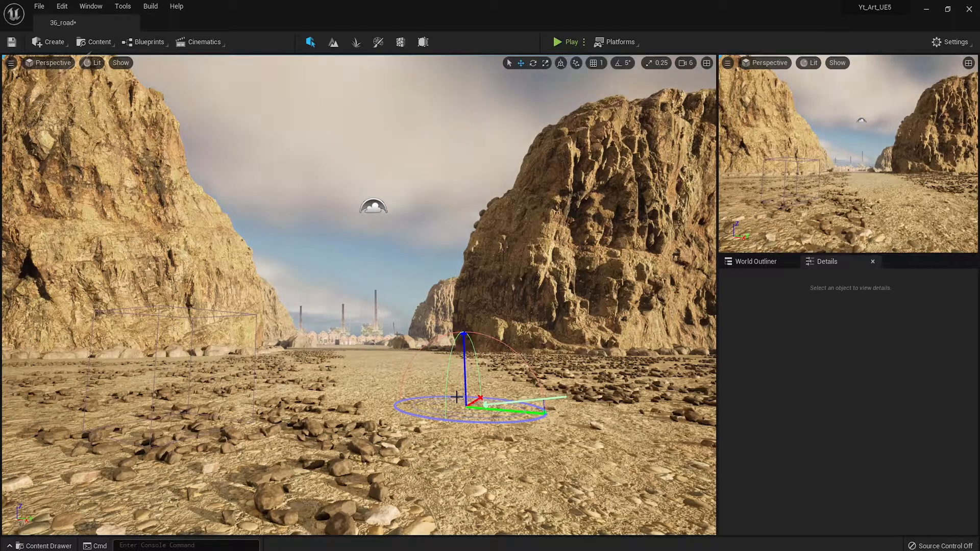
pyautogui.hotkey('ctrl', 'l')
pyautogui.hotkey('ctrl', 'l')
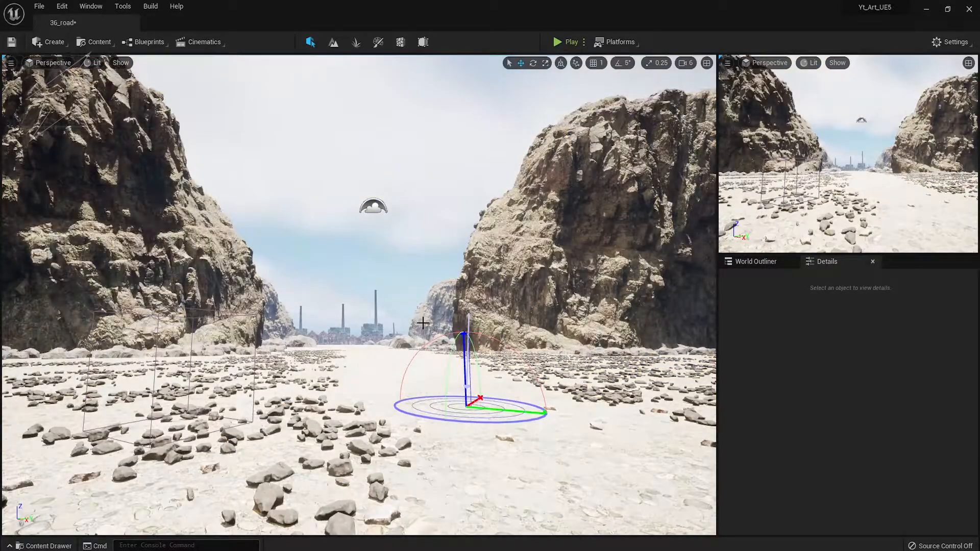
pyautogui.hotkey('ctrl', 'l')
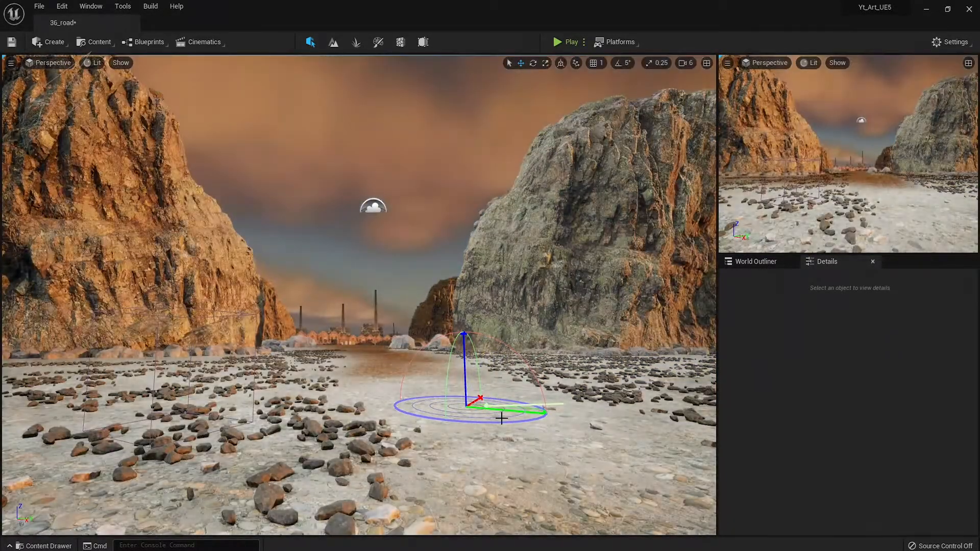
pyautogui.hotkey('ctrl', 'l')
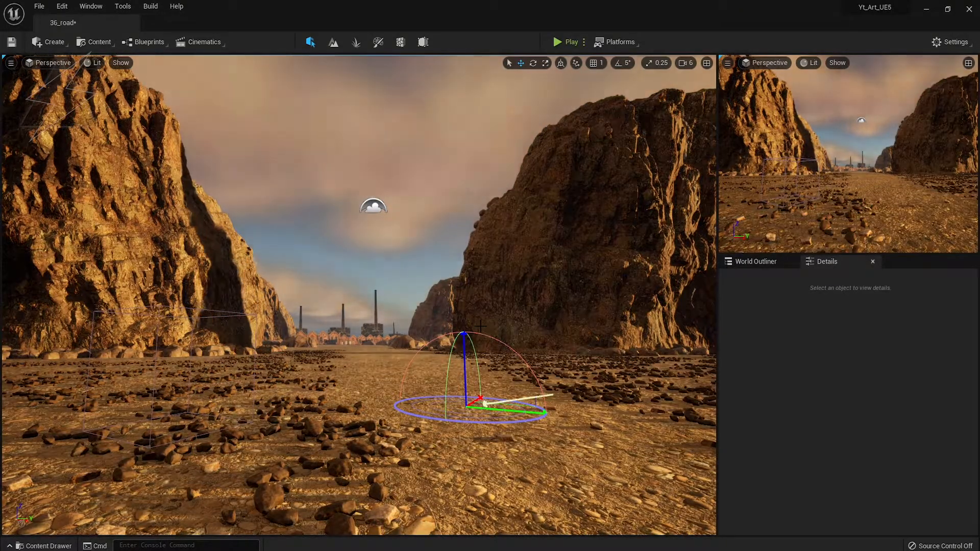
pyautogui.hotkey('ctrl', 'l')
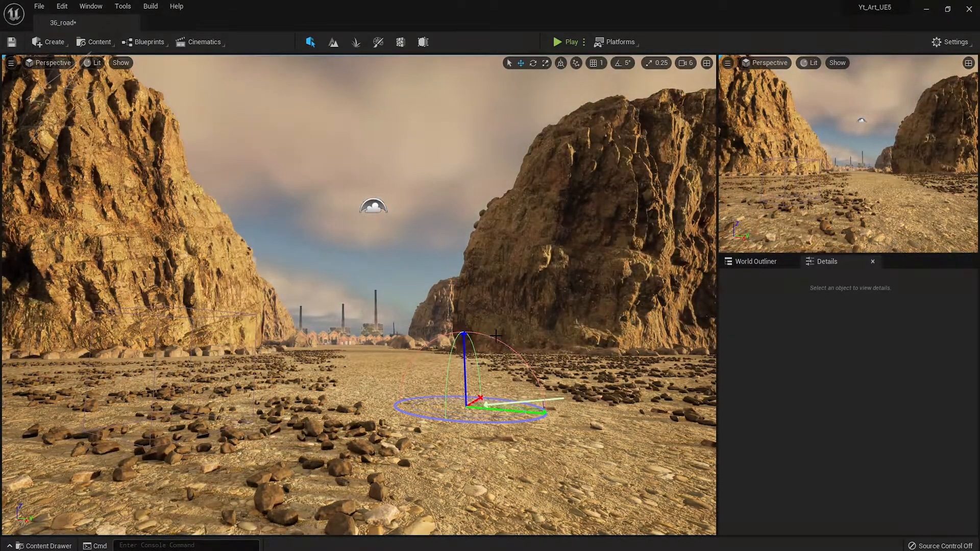
pyautogui.hotkey('ctrl', 'l')
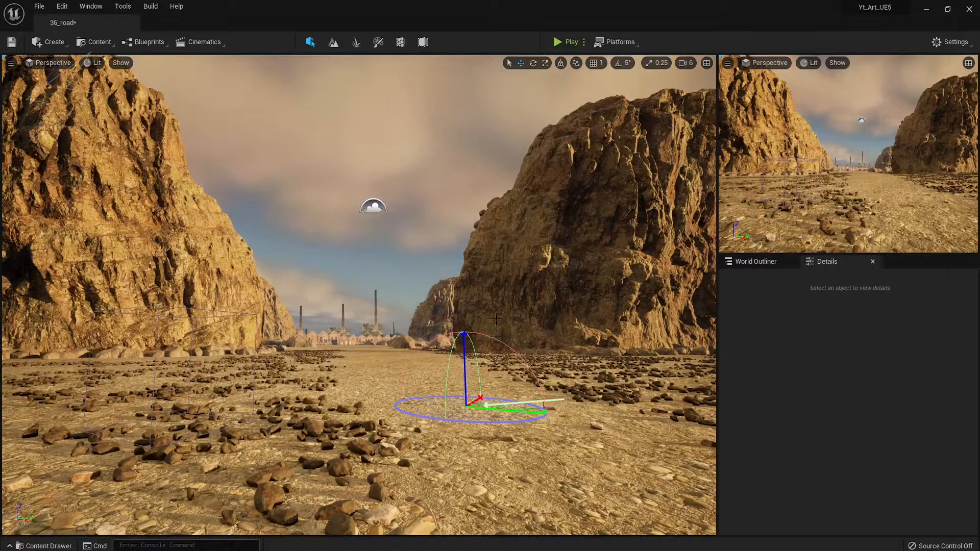
# Set the directional light's intensity to 5 lux and raise the sun to about -35° pitch and -111° yaw.
pyautogui.click(754, 262)
pyautogui.click(786, 317)
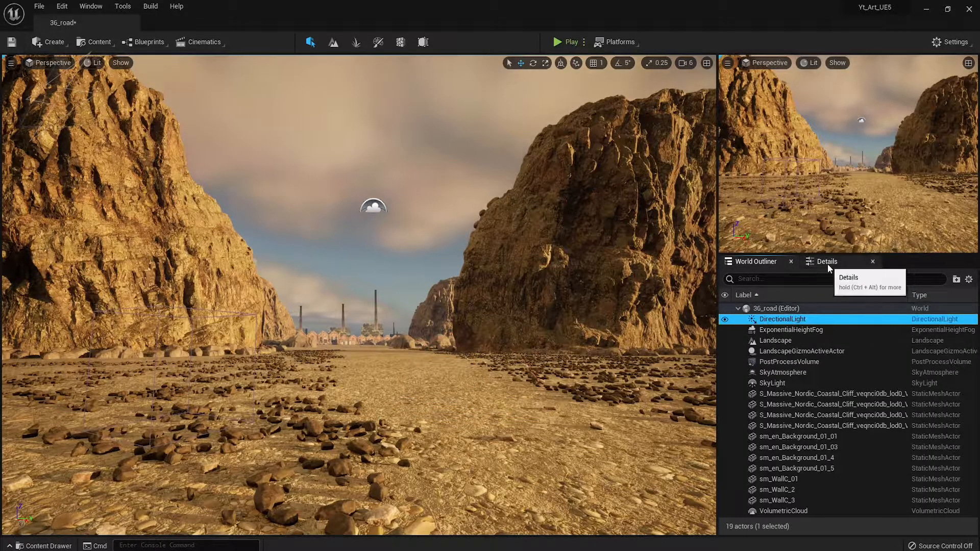
pyautogui.click(827, 261)
pyautogui.press('Return')
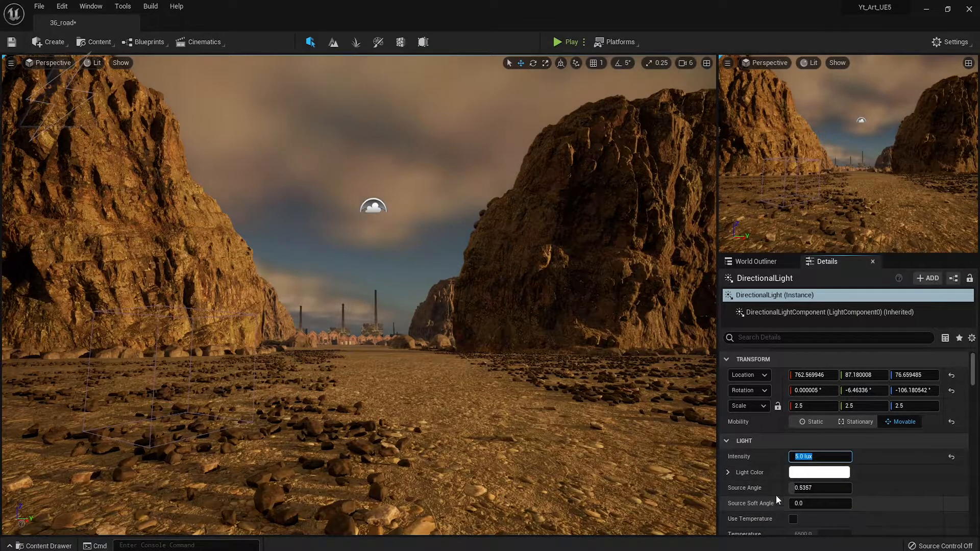
pyautogui.click(421, 281)
pyautogui.hotkey('ctrl', 'l')
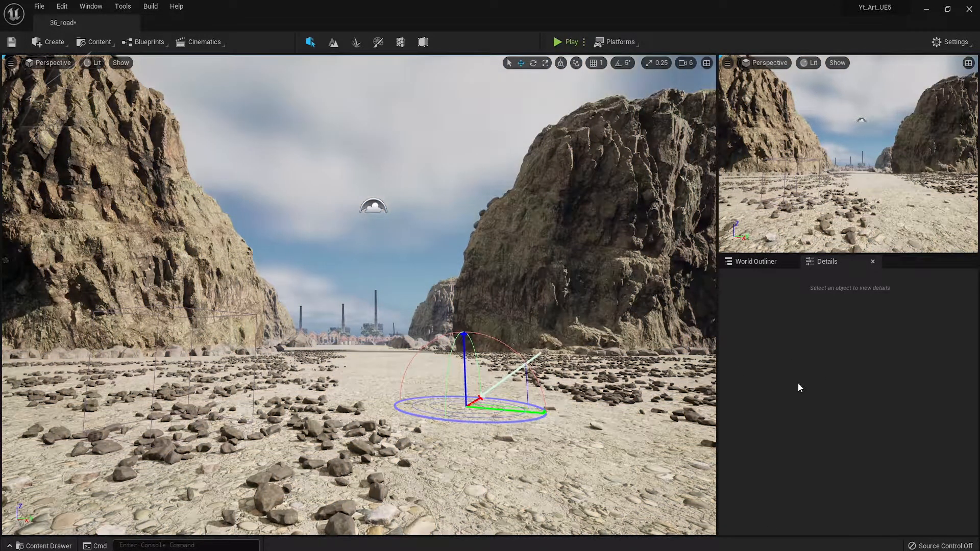
# Try directional light intensities of 7 and 0 lux, and settle on 6 lux.
pyautogui.click(760, 261)
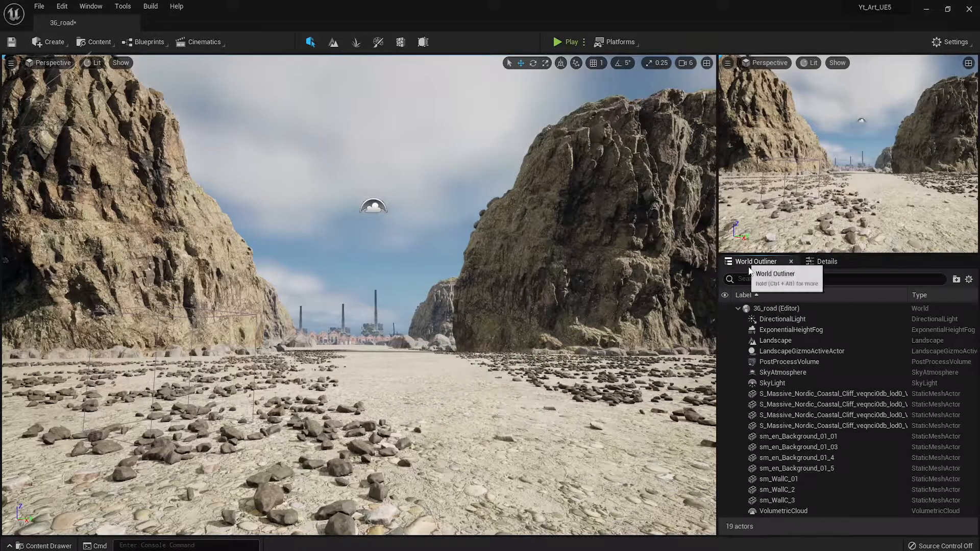
pyautogui.click(825, 262)
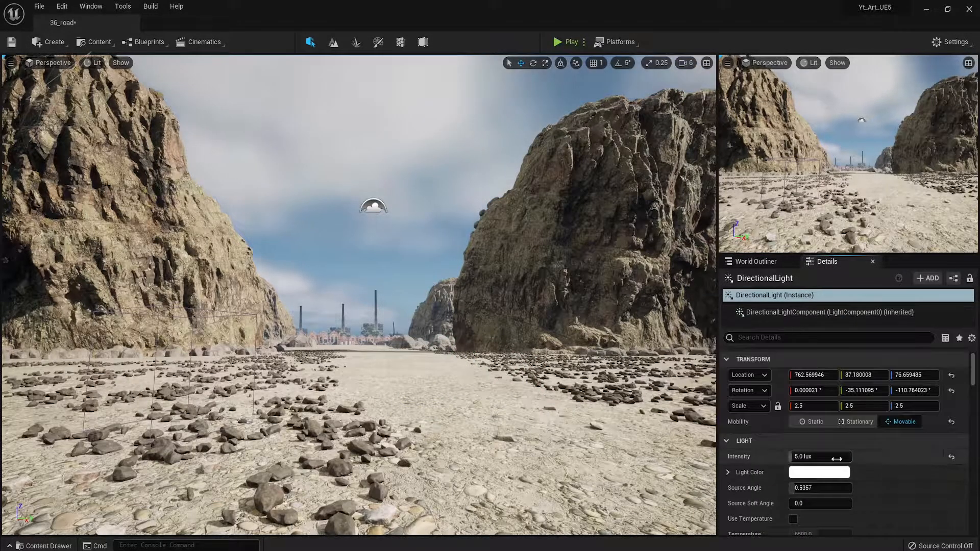
pyautogui.write('7')
pyautogui.press('Return')
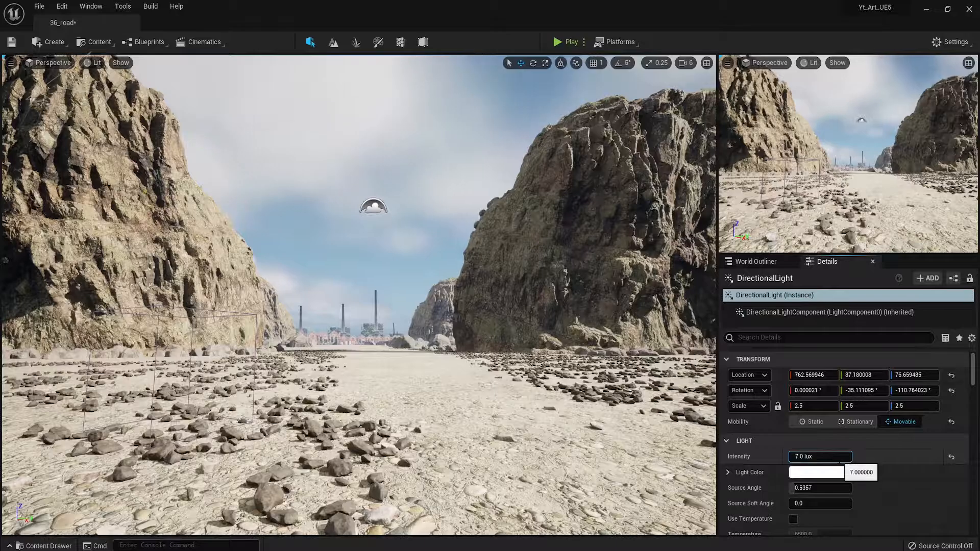
pyautogui.moveTo(840, 459); pyautogui.dragTo(773, 456)
pyautogui.write('0')
pyautogui.press('Return')
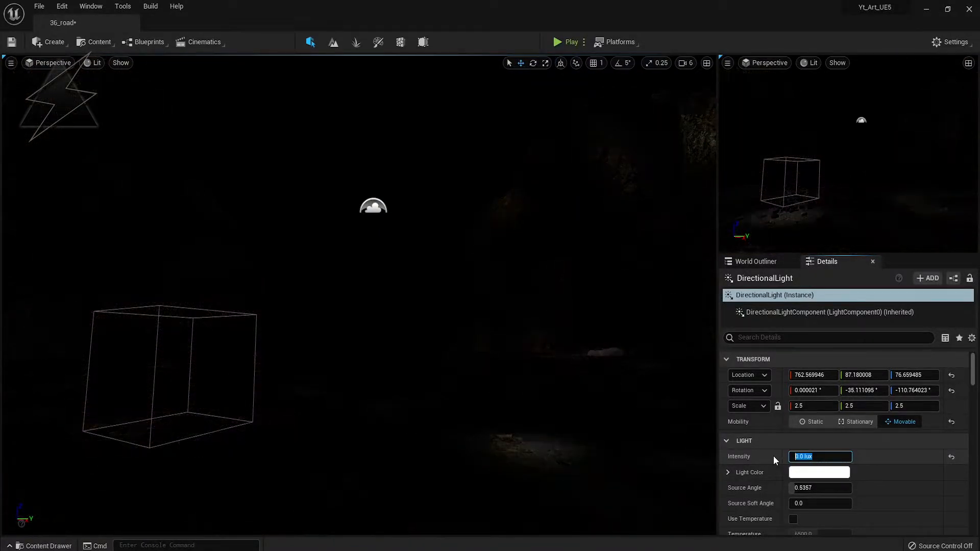
pyautogui.write('6')
pyautogui.press('Return')
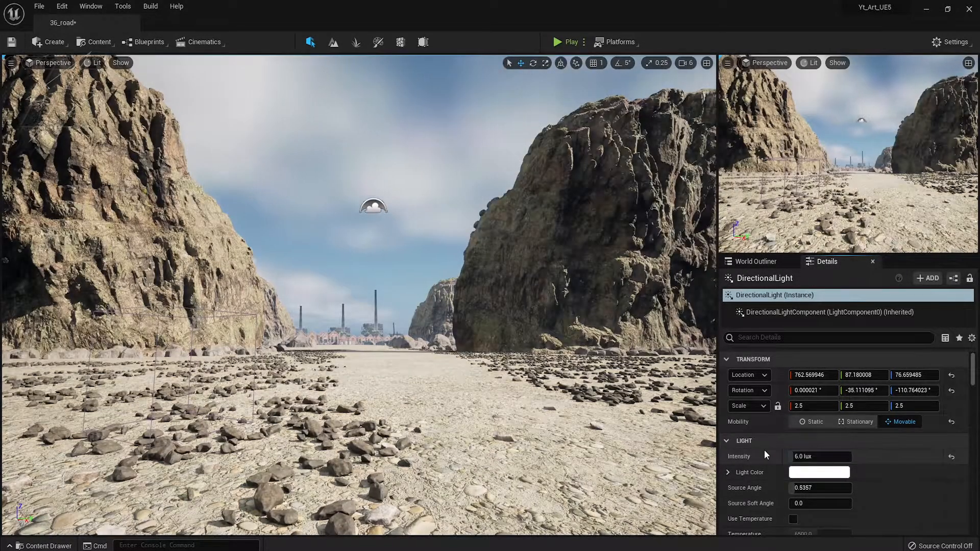
# Select the ExponentialHeightFog actor and lower its Fog Density to about 0.0096.
pyautogui.click(755, 261)
pyautogui.click(786, 328)
pyautogui.click(819, 261)
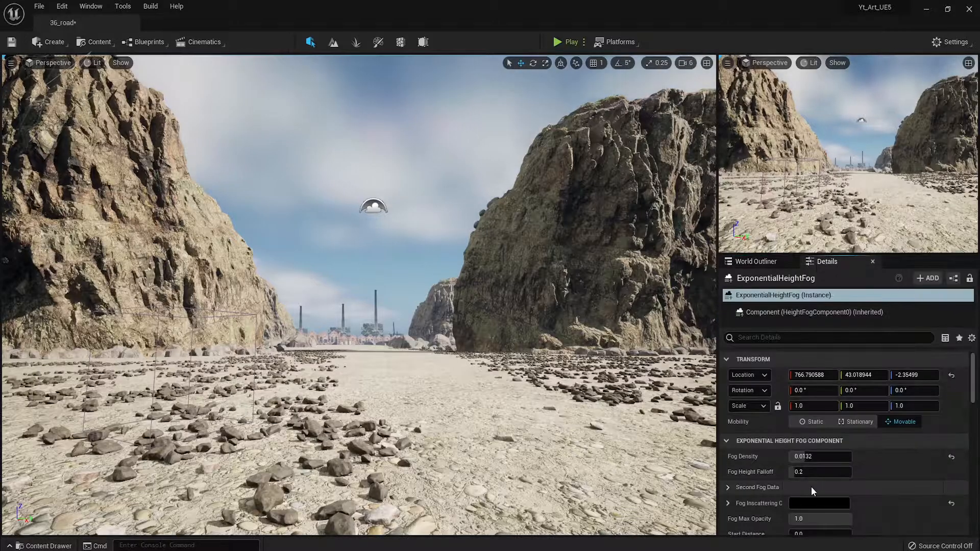
pyautogui.moveTo(808, 457)
pyautogui.mouseDown()
pyautogui.moveTo(791, 457)
pyautogui.moveTo(847, 458)
pyautogui.moveTo(792, 457)
pyautogui.moveTo(811, 457)
pyautogui.mouseUp()
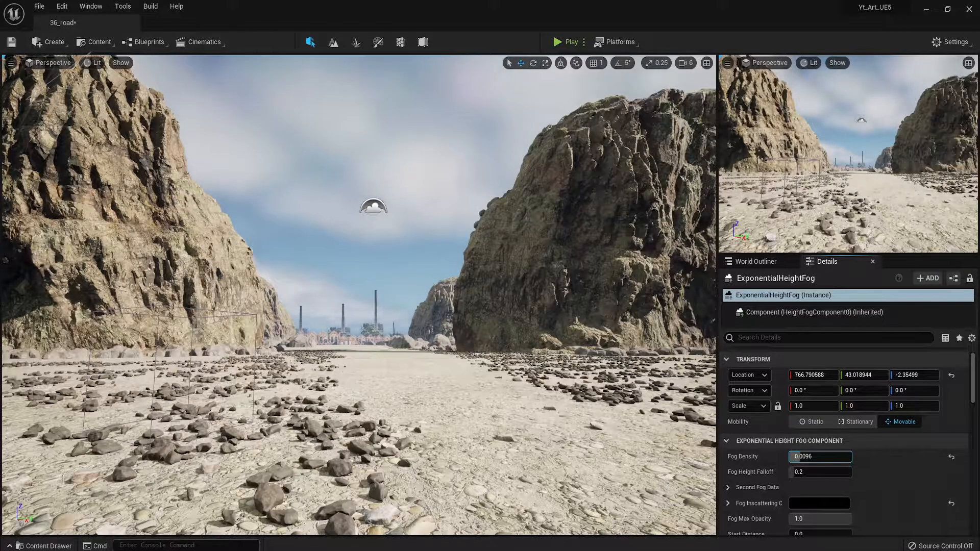
# Select the PostProcessVolume, override its Vignette Intensity, try a strong value of 5 and reduce it.
pyautogui.click(759, 261)
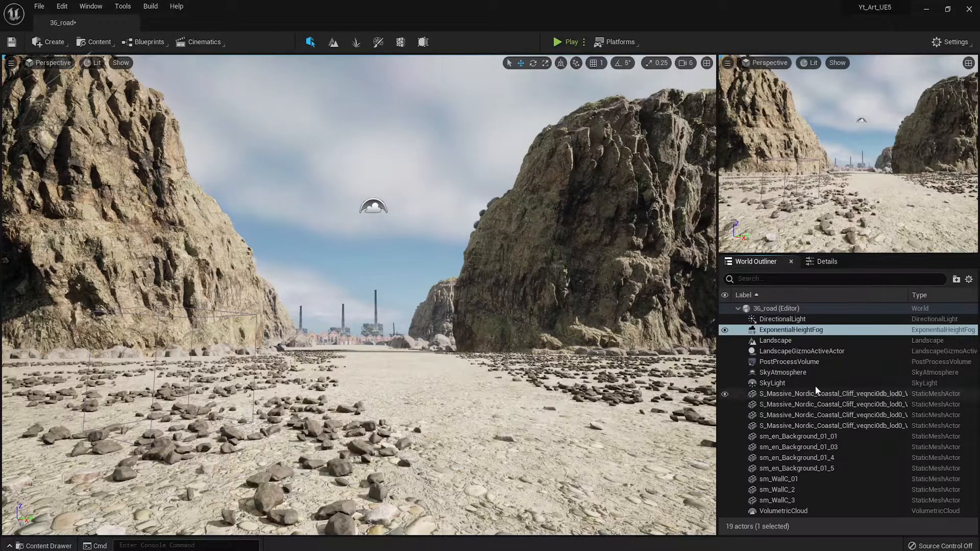
pyautogui.click(808, 361)
pyautogui.scroll(-15, 802, 485)
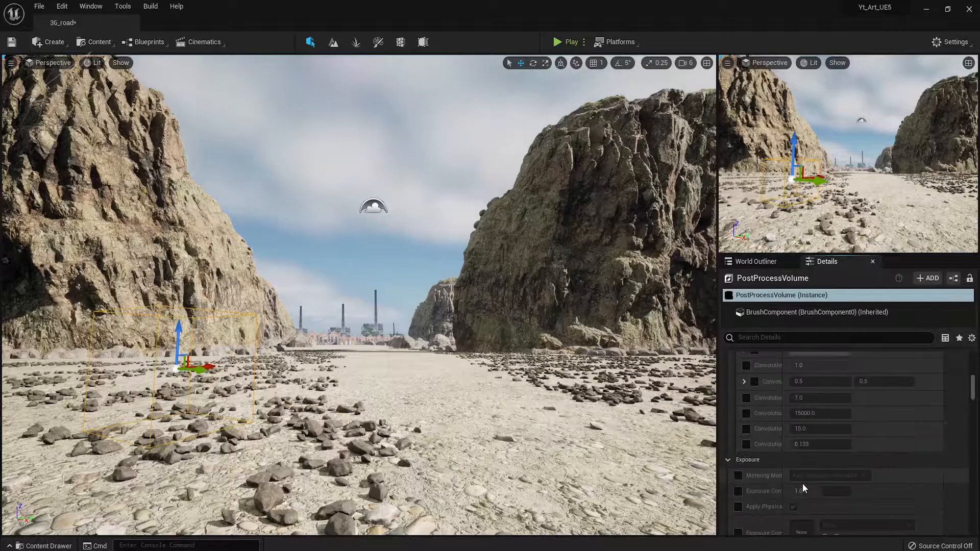
pyautogui.scroll(-10, 802, 483)
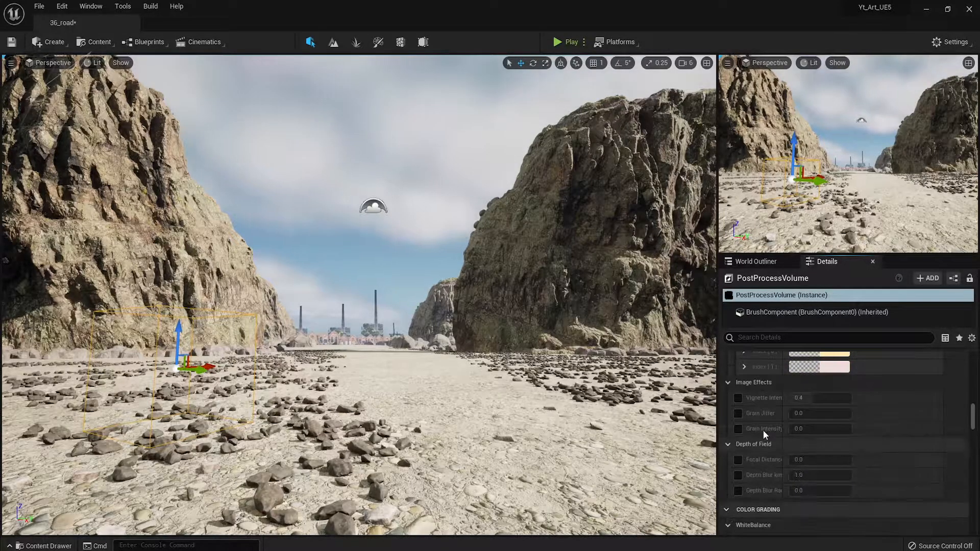
pyautogui.click(738, 397)
pyautogui.click(806, 397)
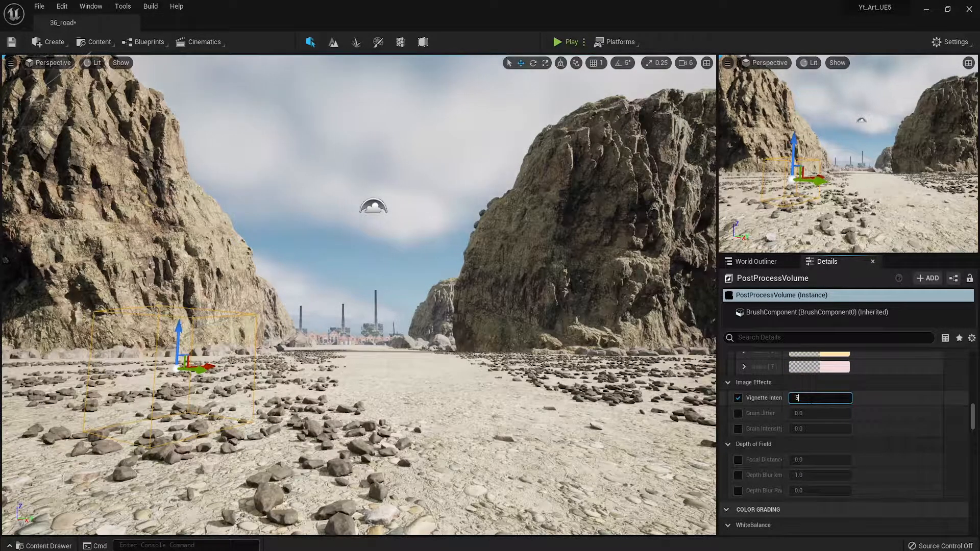
pyautogui.write('5')
pyautogui.press('Return')
pyautogui.moveTo(837, 398)
pyautogui.mouseDown()
pyautogui.moveTo(813, 398)
pyautogui.moveTo(824, 398)
pyautogui.mouseUp()
# Override the post-process volume's global Saturation, shift its color wheel toward blue and settle on 1.3.
pyautogui.scroll(-6, 764, 430)
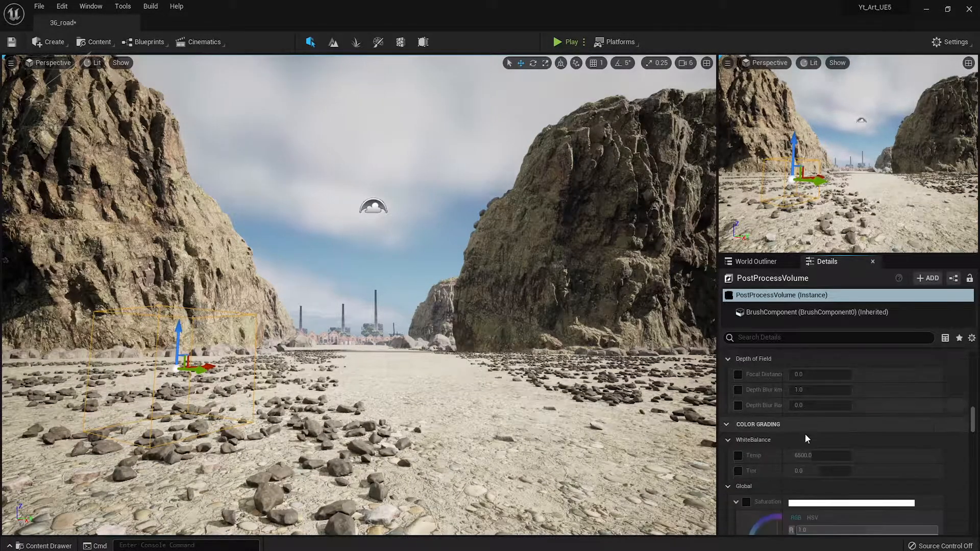
pyautogui.click(746, 460)
pyautogui.click(768, 446)
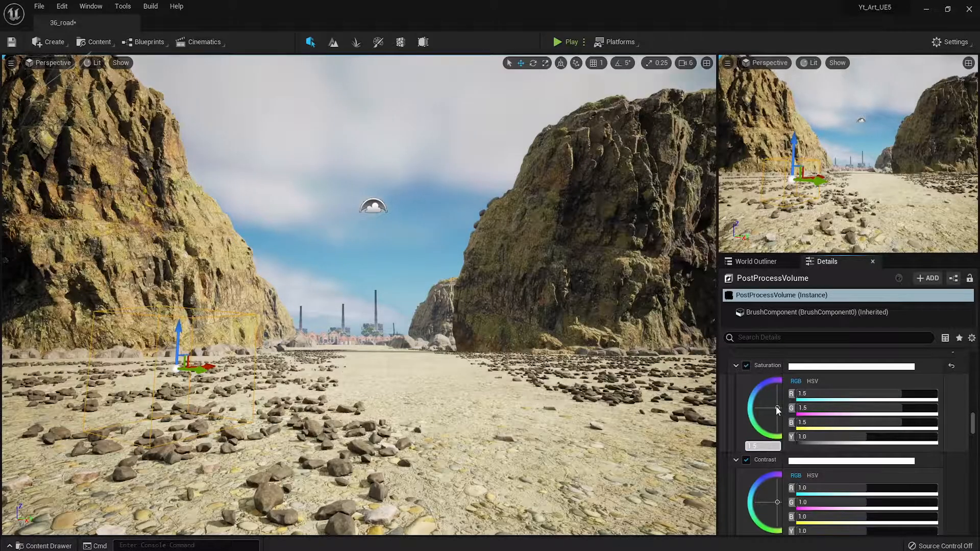
pyautogui.moveTo(776, 406); pyautogui.dragTo(763, 400)
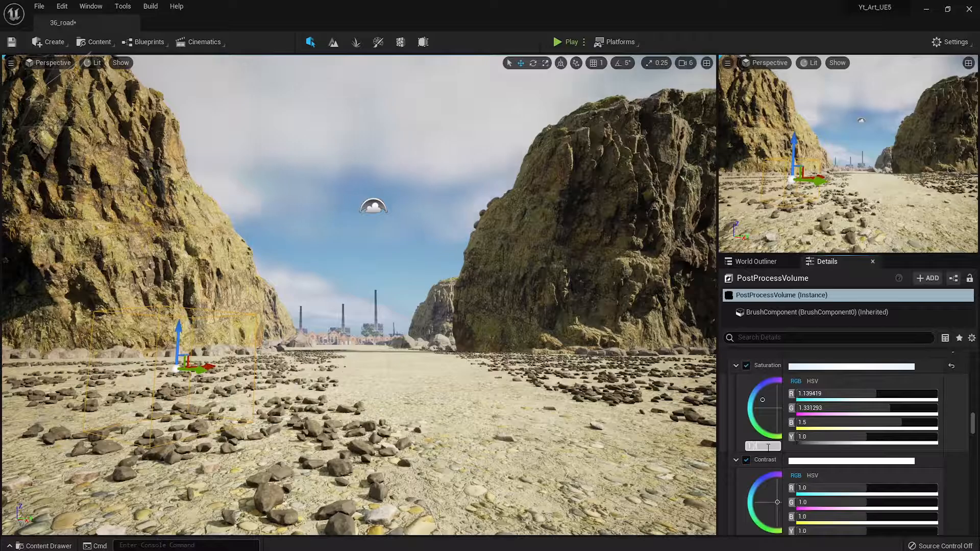
pyautogui.scroll(-2, 740, 493)
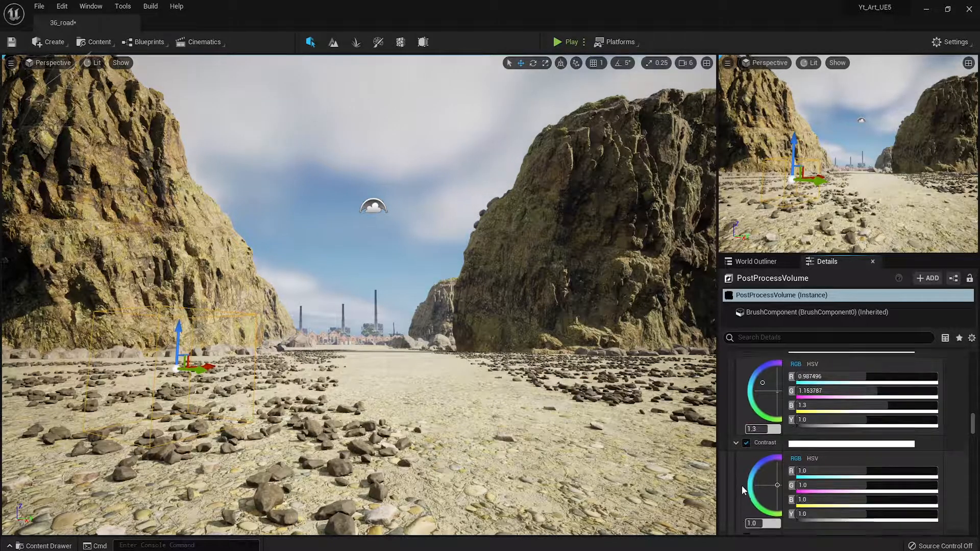
# Try global Contrast values of 1.5, 0.84, 1.2 and 1.1 on the post-process volume, and settle on 0.98.
pyautogui.write('1.5')
pyautogui.press('Return')
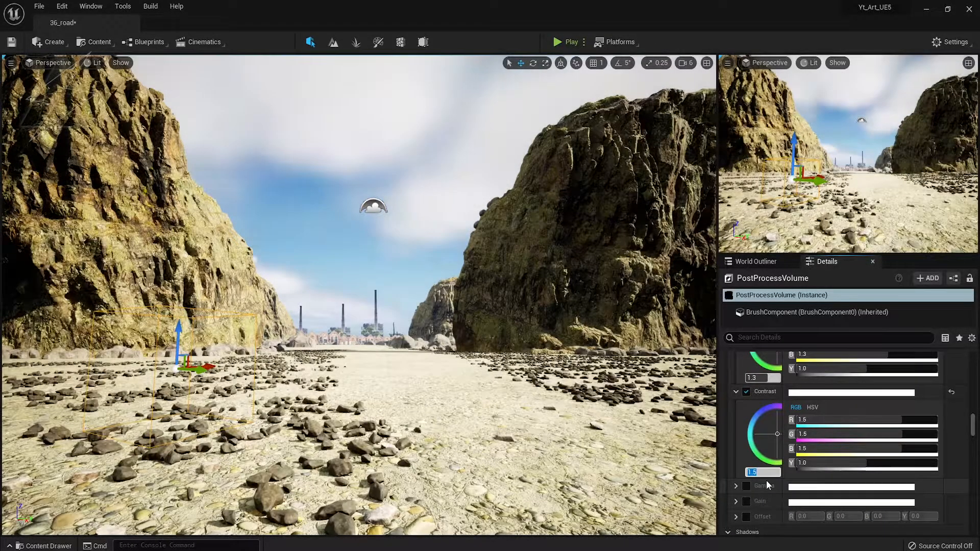
pyautogui.moveTo(771, 473); pyautogui.dragTo(759, 472)
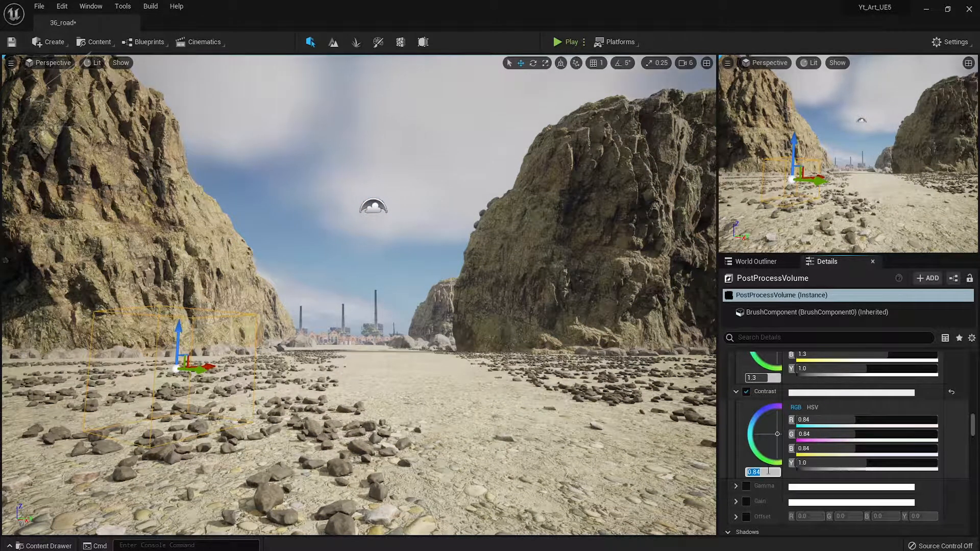
pyautogui.write('1.2')
pyautogui.press('Return')
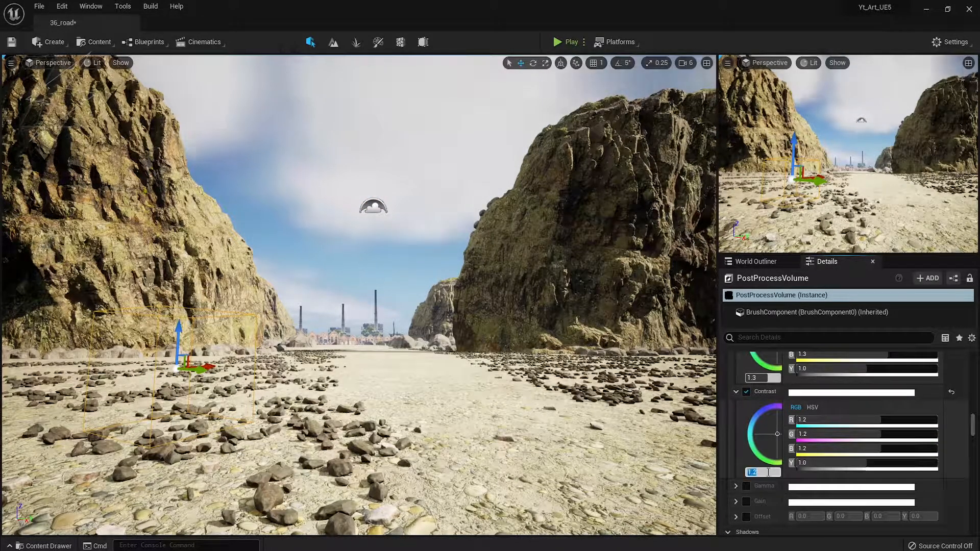
pyautogui.write('1.1')
pyautogui.press('Return')
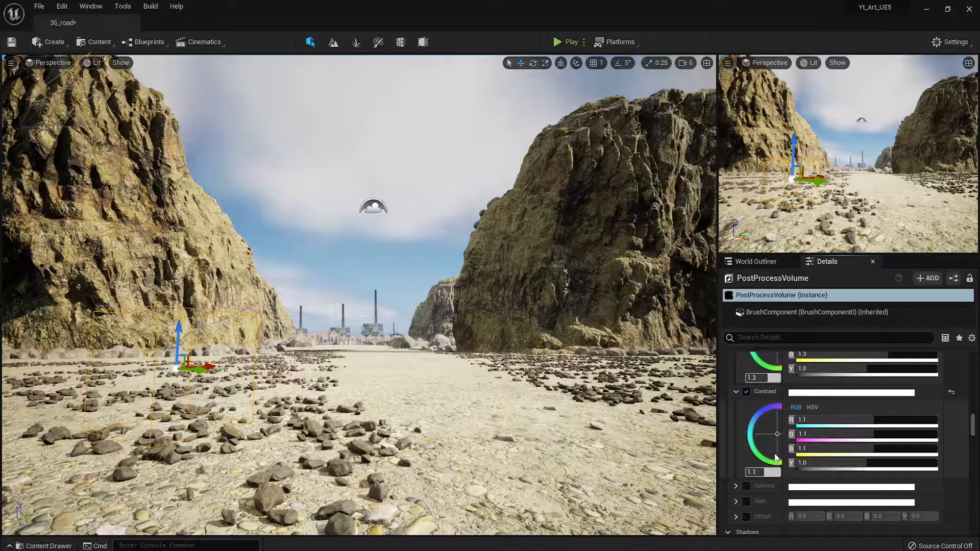
pyautogui.moveTo(768, 473); pyautogui.dragTo(764, 473)
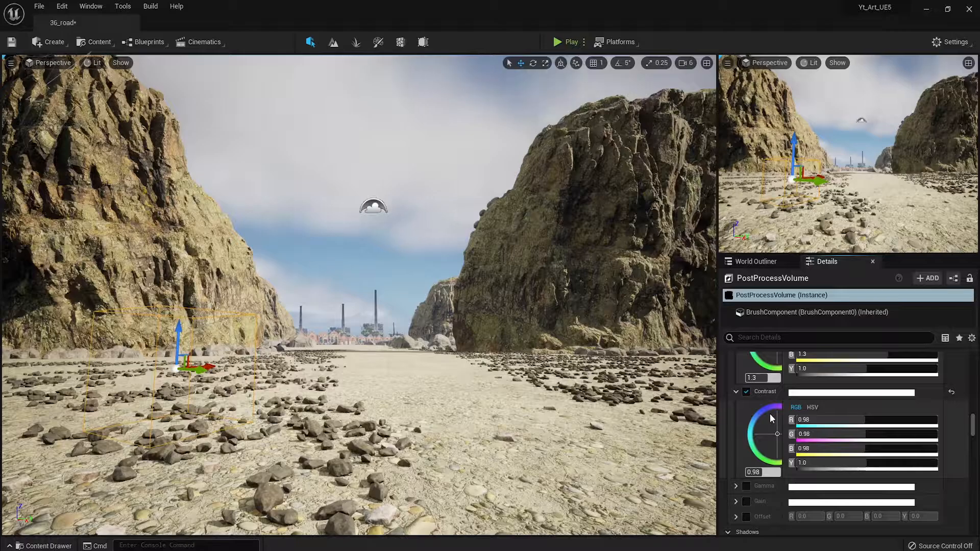
pyautogui.scroll(-5, 834, 457)
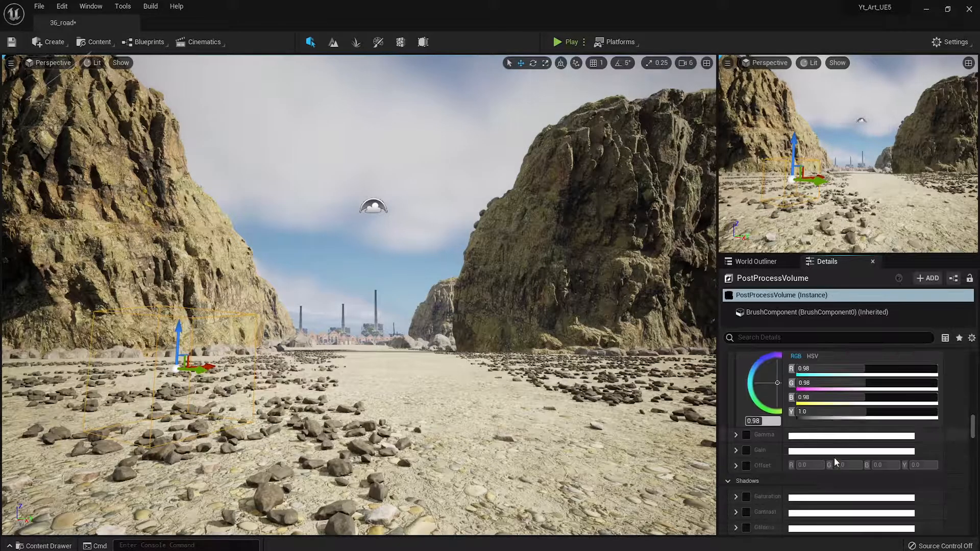
pyautogui.scroll(-10, 799, 443)
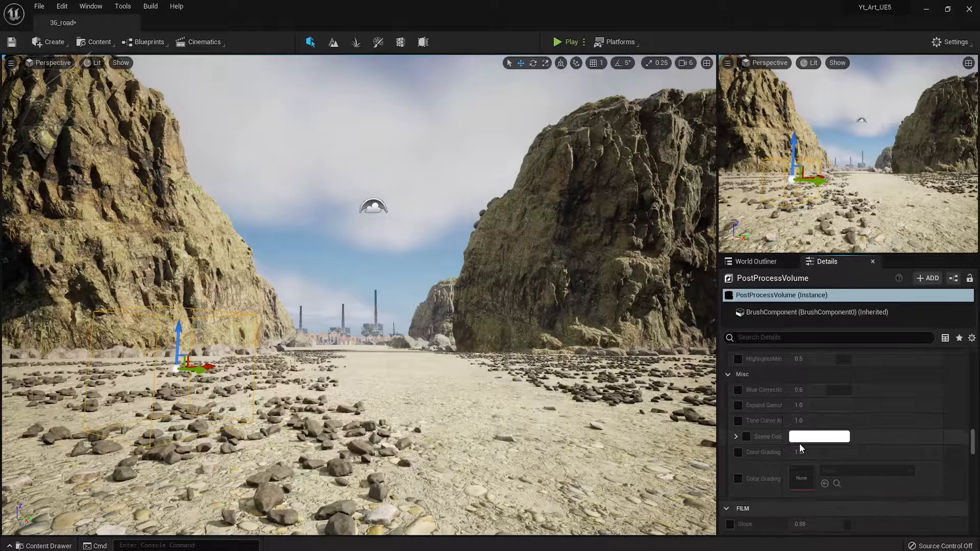
pyautogui.scroll(-6, 796, 447)
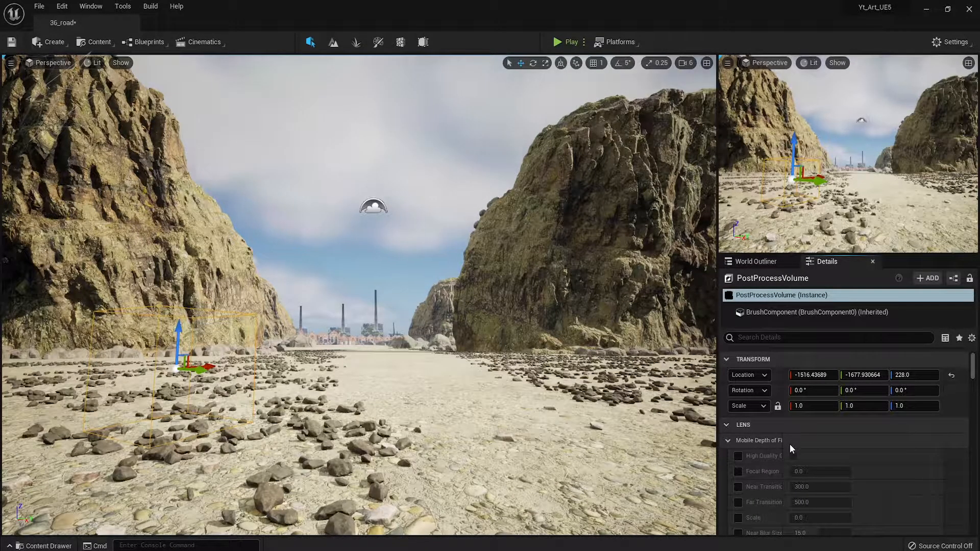
pyautogui.scroll(-3, 789, 443)
# Select the SkyLight actor, turn off Real Time Capture and set its Source Type to SLS Specified Cubemap.
pyautogui.click(756, 261)
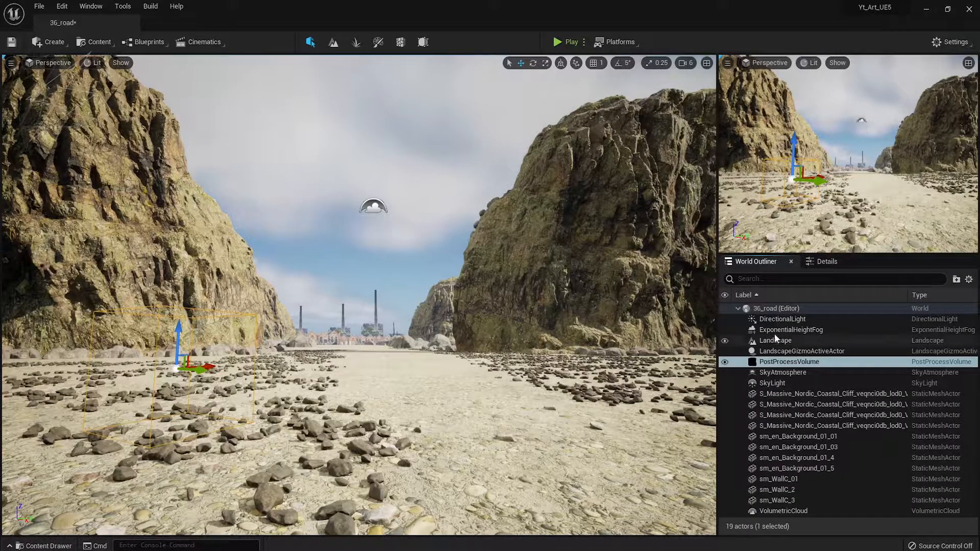
pyautogui.click(775, 383)
pyautogui.click(825, 261)
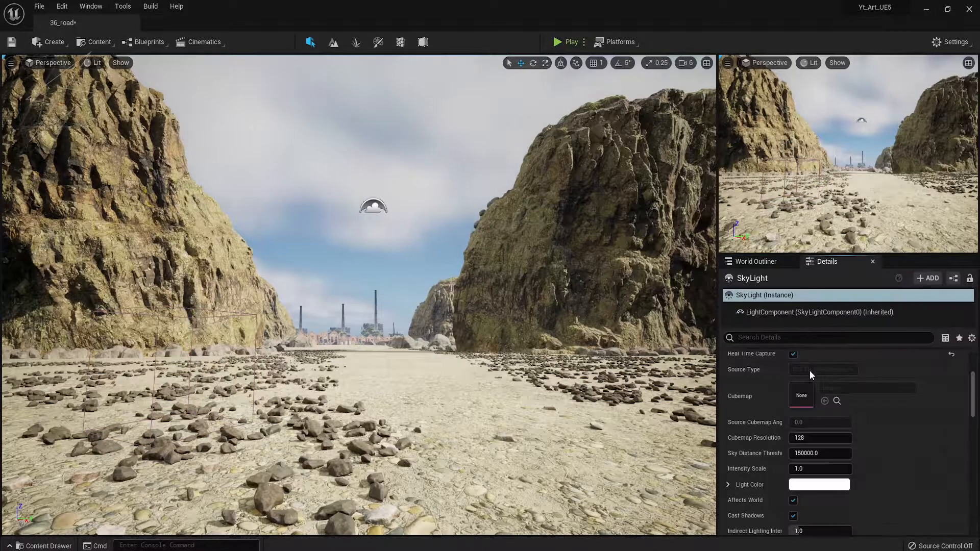
pyautogui.scroll(3, 796, 419)
pyautogui.click(826, 455)
pyautogui.click(805, 474)
pyautogui.scroll(-2, 805, 474)
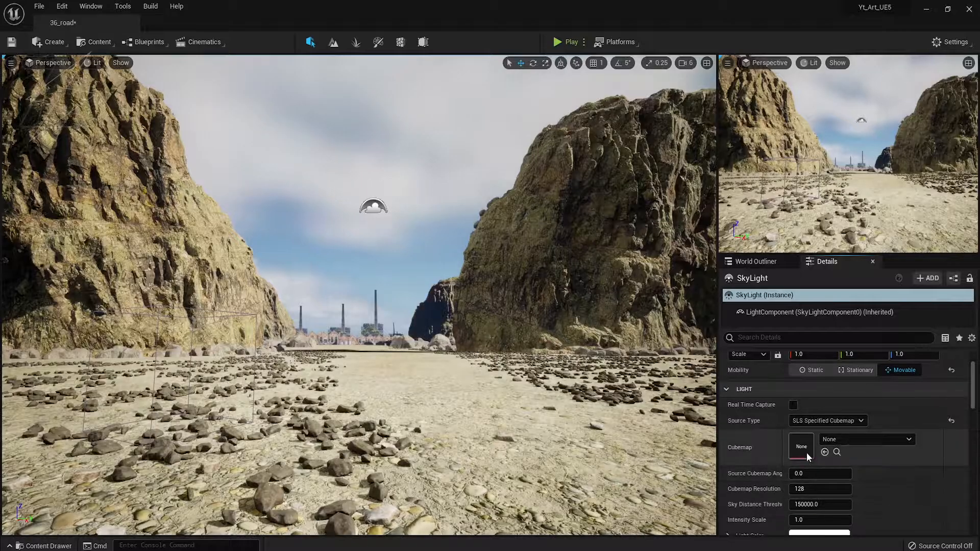
# Assign the abandoned_slipway_4k cubemap to the sky light.
pyautogui.click(842, 439)
pyautogui.click(867, 295)
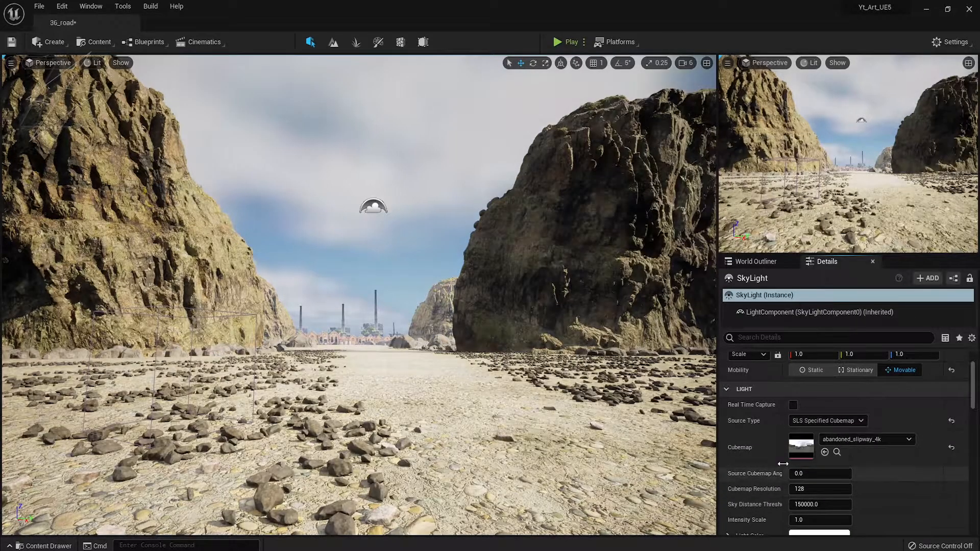
pyautogui.scroll(-3, 868, 464)
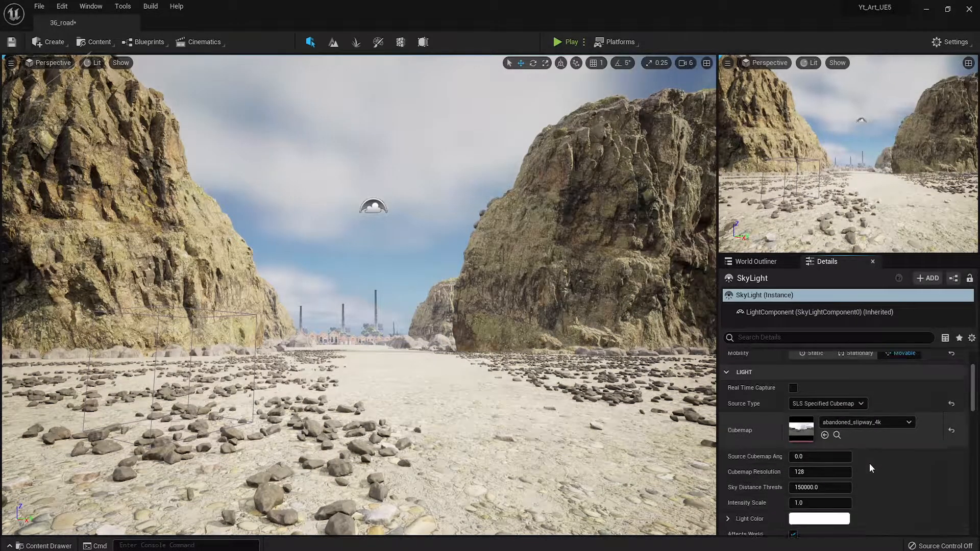
pyautogui.click(814, 438)
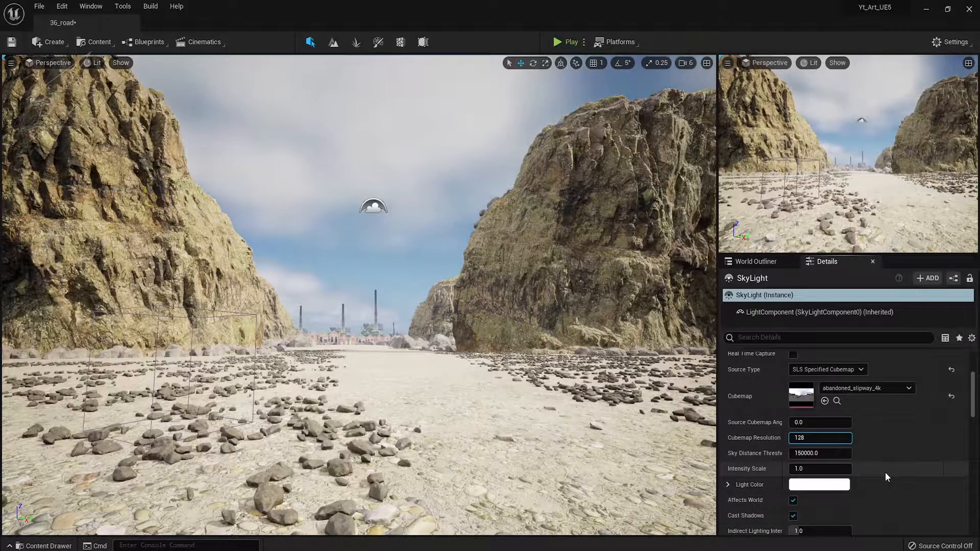
# Try a pale blue light color (sRGB B7F1FF) on the sky light, and reset it to the default.
pyautogui.click(837, 484)
pyautogui.click(650, 357)
pyautogui.moveTo(653, 366)
pyautogui.mouseDown()
pyautogui.moveTo(714, 361)
pyautogui.moveTo(646, 360)
pyautogui.mouseUp()
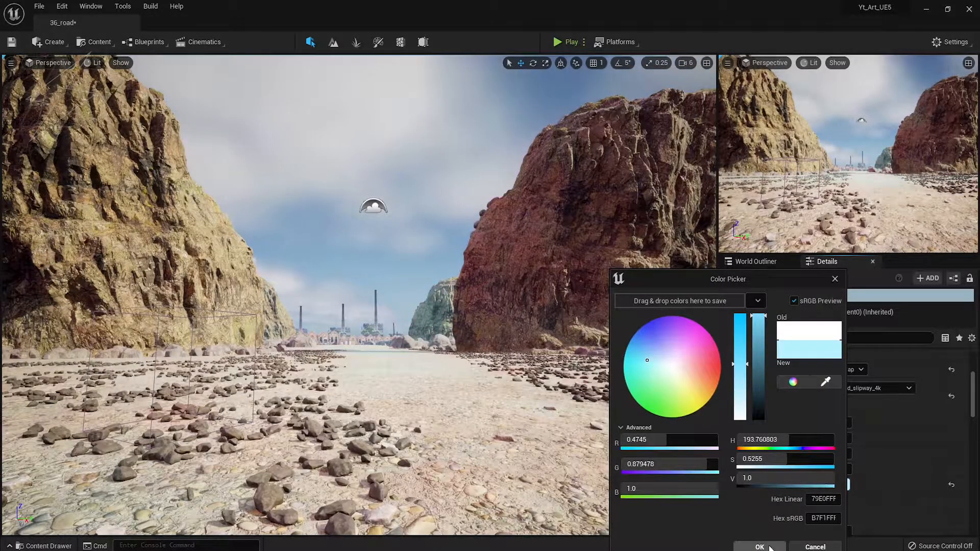
pyautogui.click(759, 546)
pyautogui.click(952, 485)
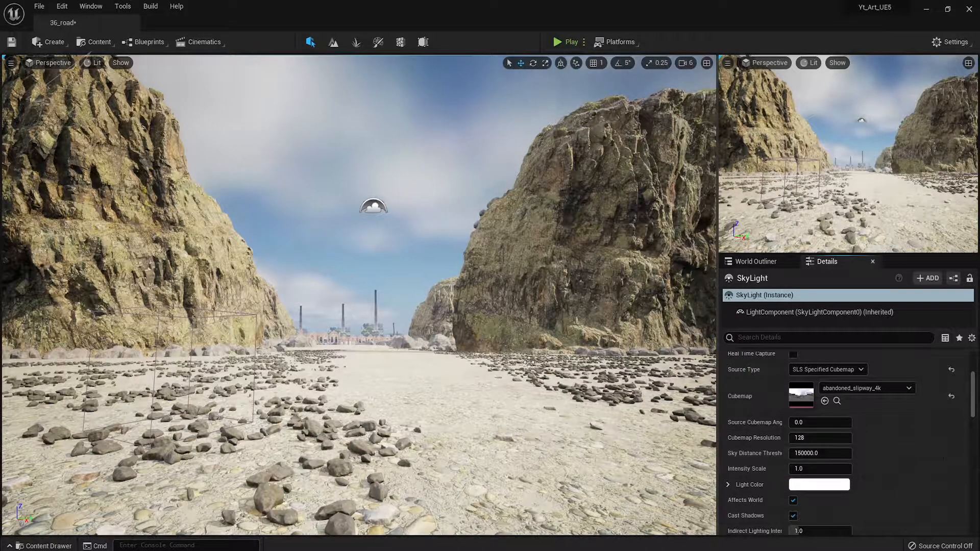
# Select the PostProcessVolume and set its exposure Min Brightness to about -2.6 and Max Brightness to about 2.44.
pyautogui.click(756, 261)
pyautogui.click(785, 361)
pyautogui.click(826, 261)
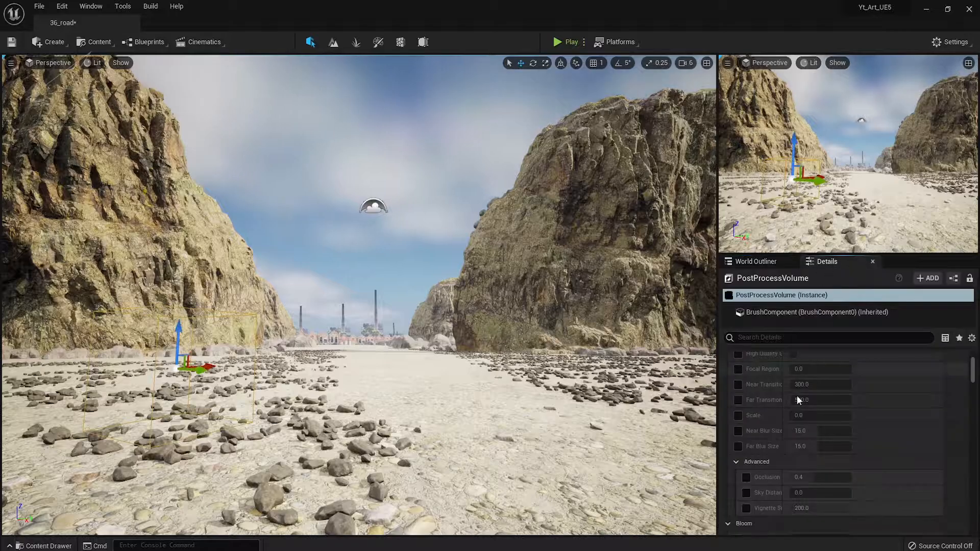
pyautogui.scroll(6, 797, 408)
pyautogui.scroll(-9, 794, 422)
pyautogui.scroll(-8, 792, 422)
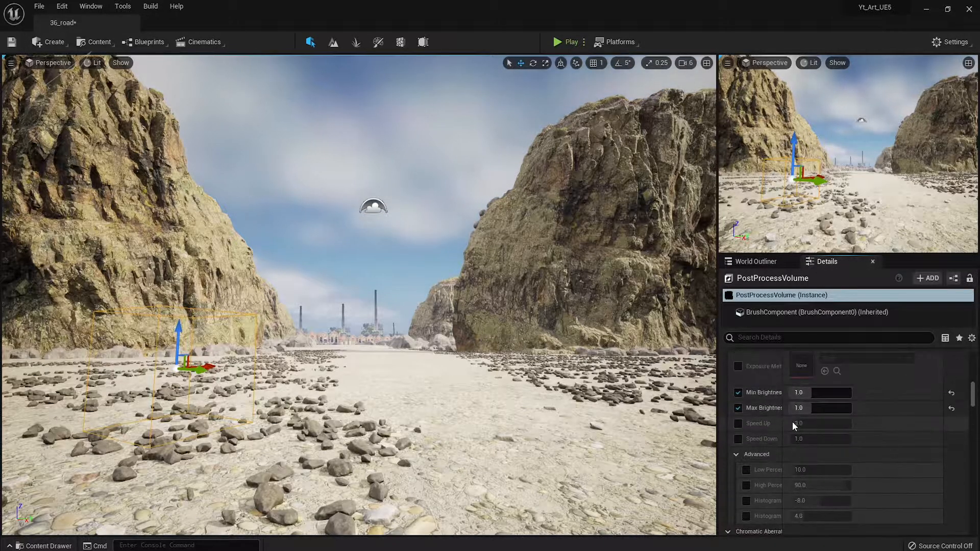
pyautogui.moveTo(814, 393)
pyautogui.mouseDown()
pyautogui.moveTo(797, 408)
pyautogui.moveTo(811, 396)
pyautogui.moveTo(802, 396)
pyautogui.mouseUp()
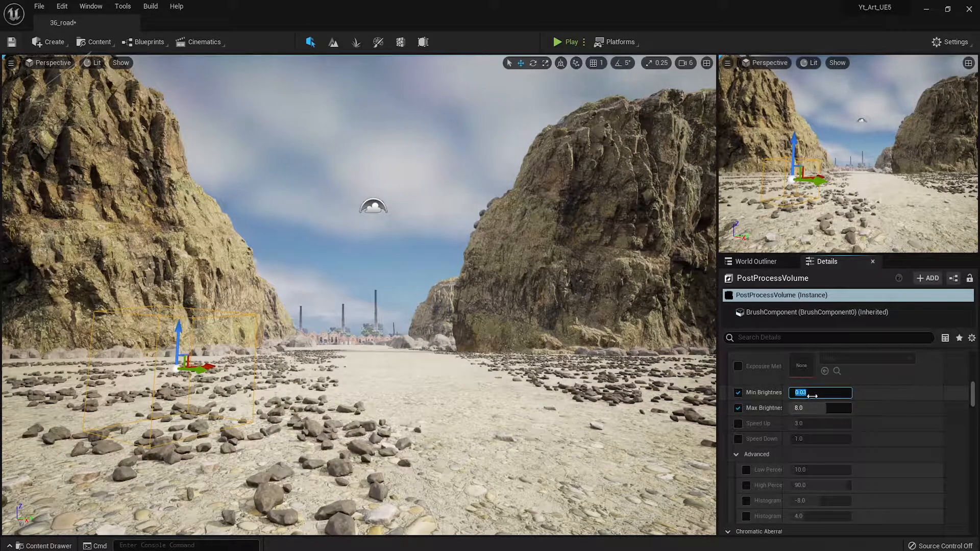
pyautogui.press('Return')
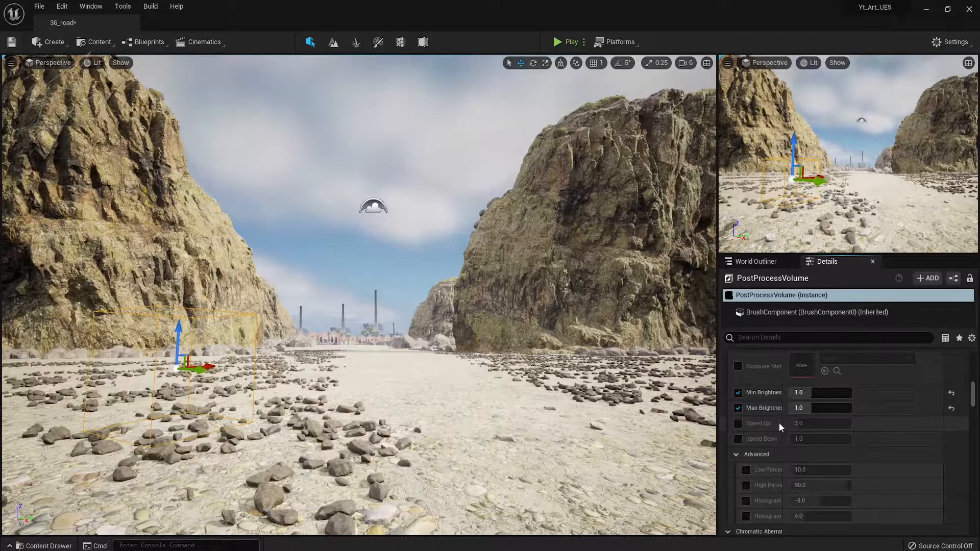
pyautogui.moveTo(805, 410)
pyautogui.moveTo(804, 410)
pyautogui.mouseDown()
pyautogui.moveTo(820, 409)
pyautogui.moveTo(809, 393)
pyautogui.mouseUp()
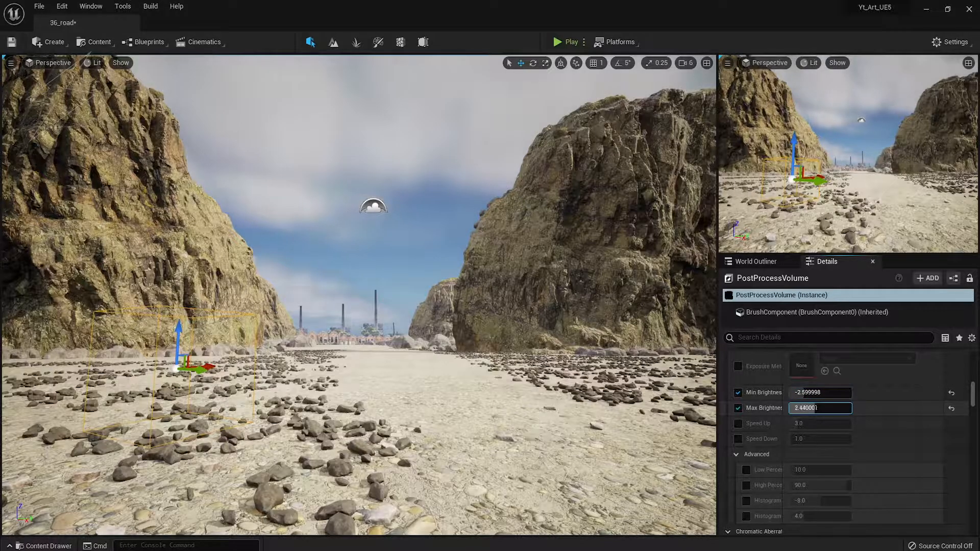
# Rotate the sun down to the horizon to give the scene an orange sunset sky.
pyautogui.click(396, 215)
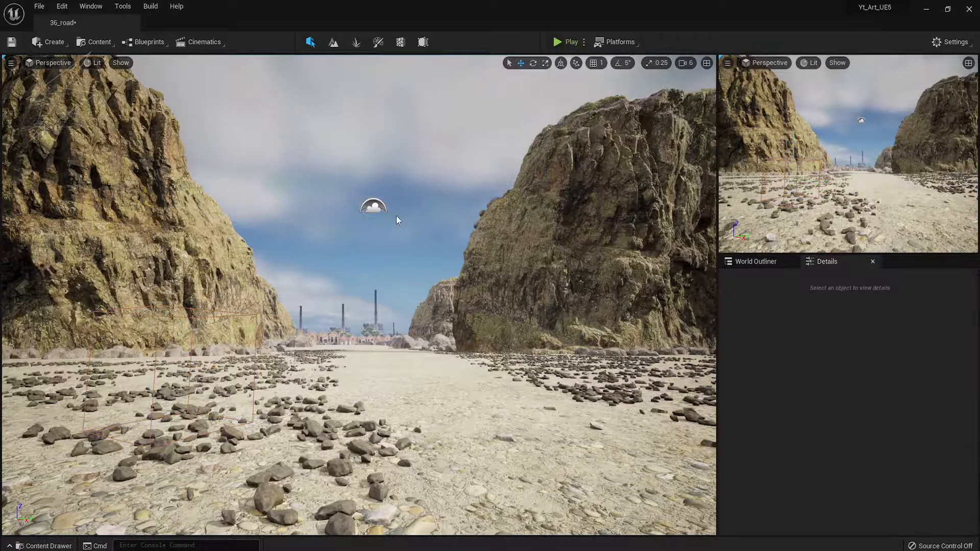
pyautogui.hotkey('ctrl', 'l')
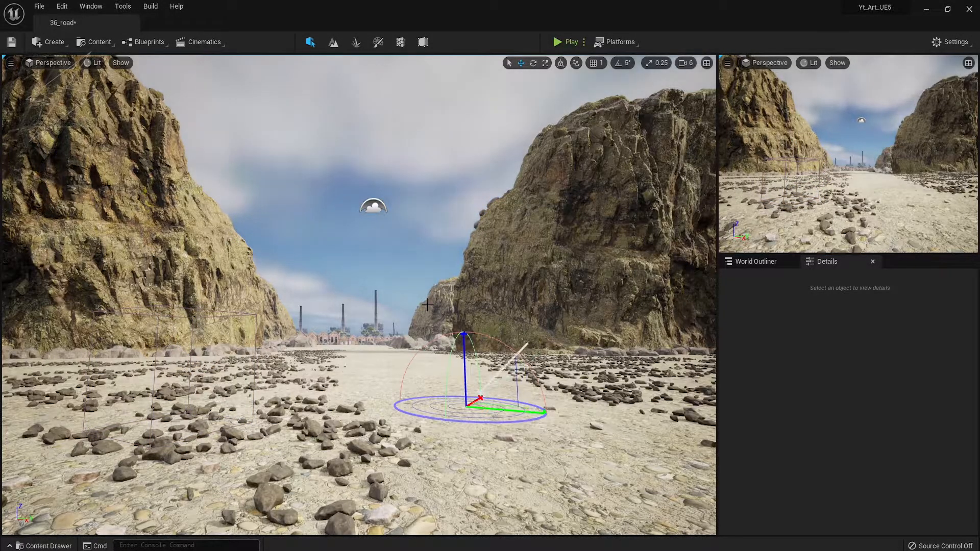
pyautogui.hotkey('ctrl', 'l')
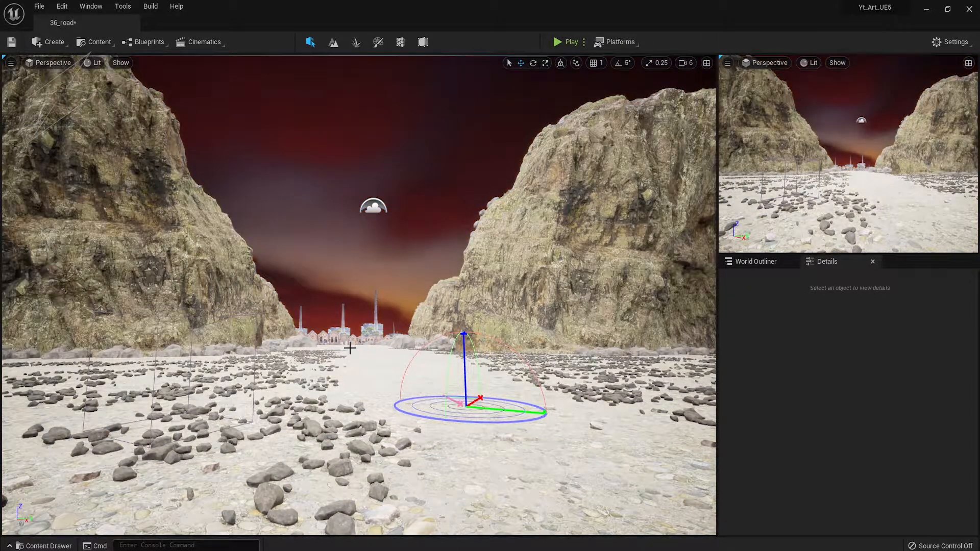
pyautogui.hotkey('ctrl', 'l')
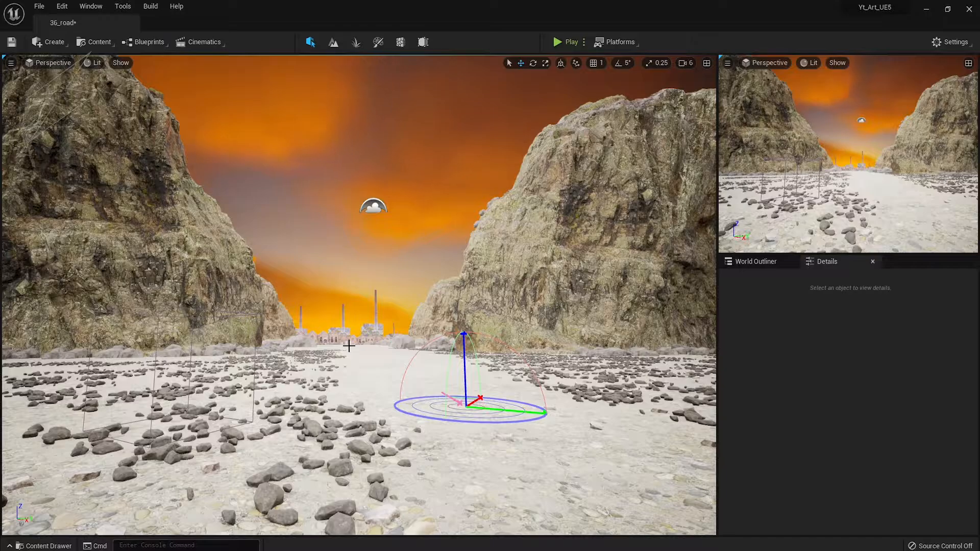
# Select the SkyLight actor and enable Real Time Capture for it.
pyautogui.click(753, 261)
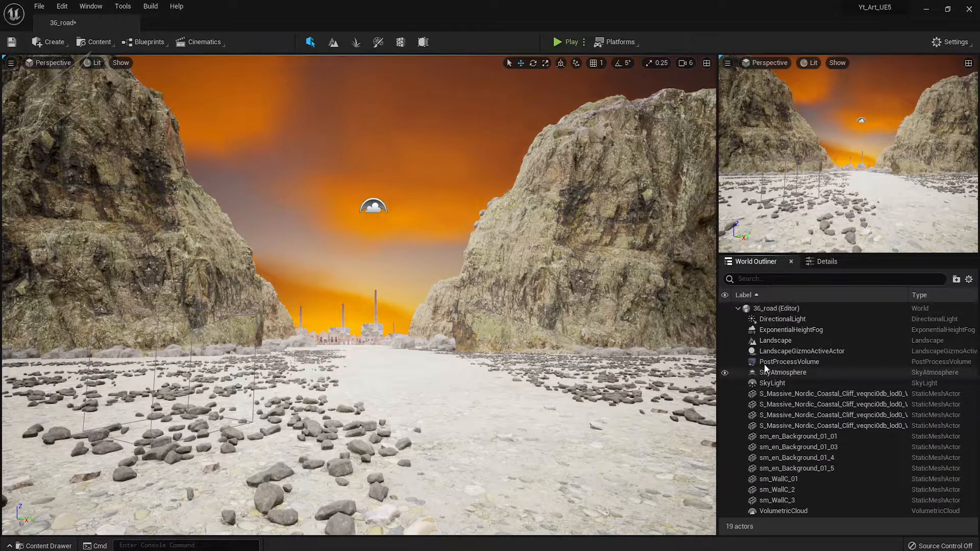
pyautogui.click(766, 382)
pyautogui.click(825, 262)
pyautogui.scroll(10, 765, 421)
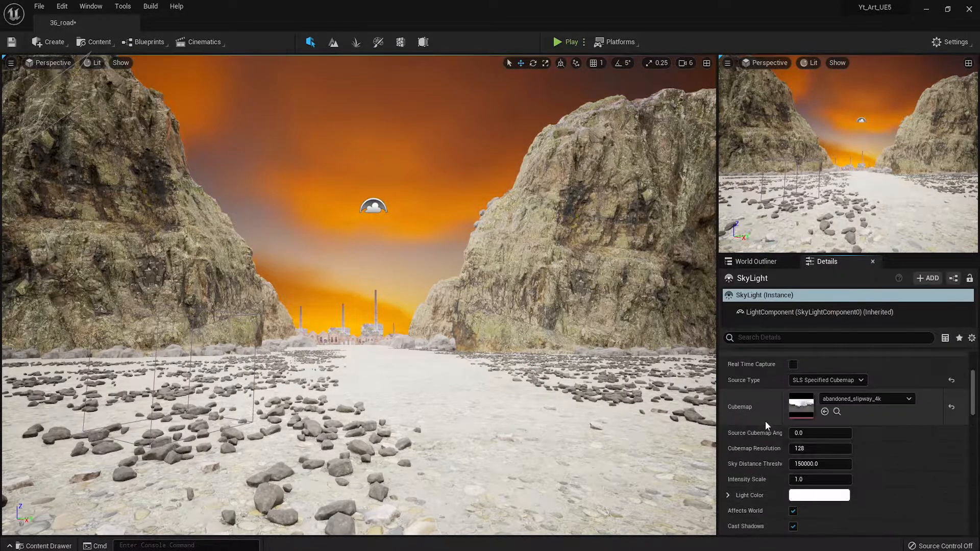
pyautogui.click(793, 456)
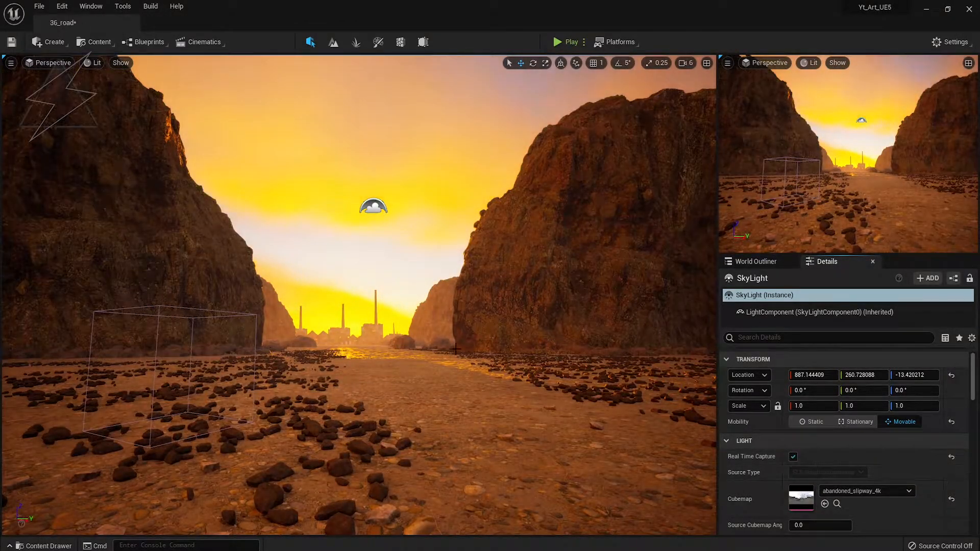
# Rotate the sun below the horizon and back up through several daytime directions, leaving it high above the road for a daylight look.
pyautogui.moveTo(408, 405); pyautogui.dragTo(402, 399, button='right')
pyautogui.hotkey('ctrl', 'l')
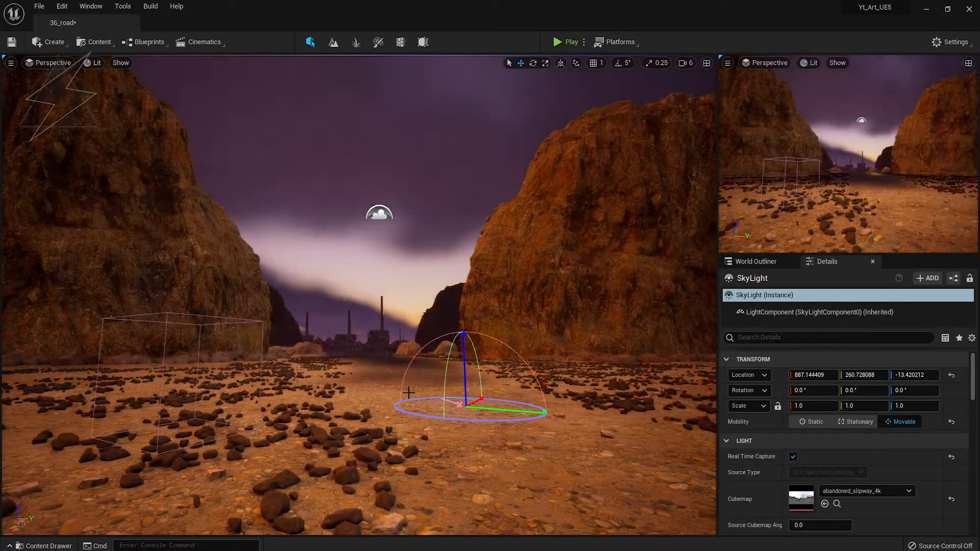
pyautogui.hotkey('ctrl', 'l')
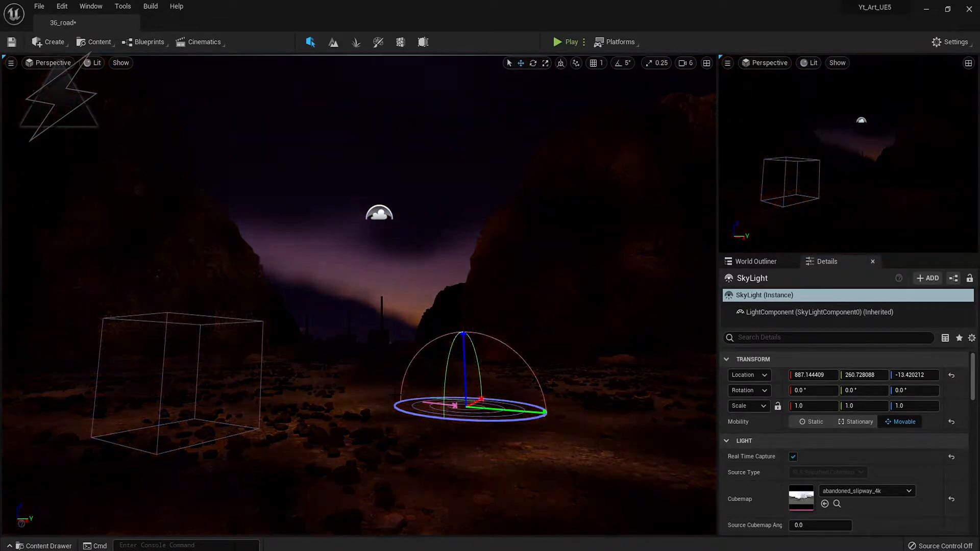
pyautogui.hotkey('ctrl', 'l')
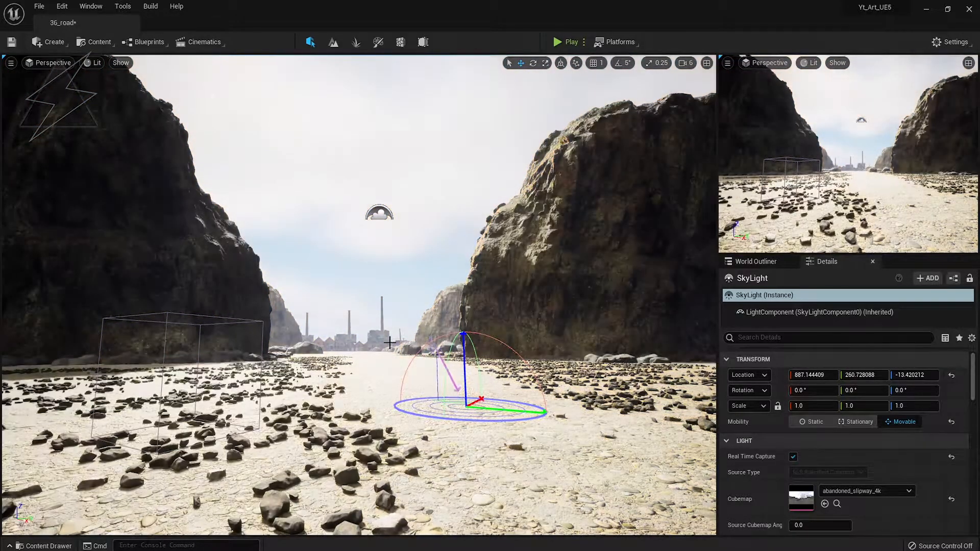
pyautogui.hotkey('ctrl', 'l')
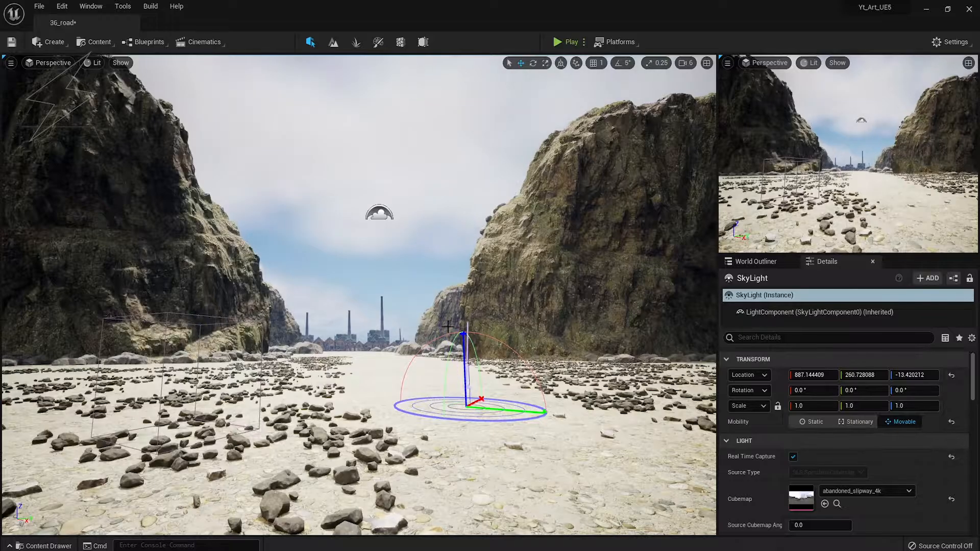
pyautogui.hotkey('ctrl', 'l')
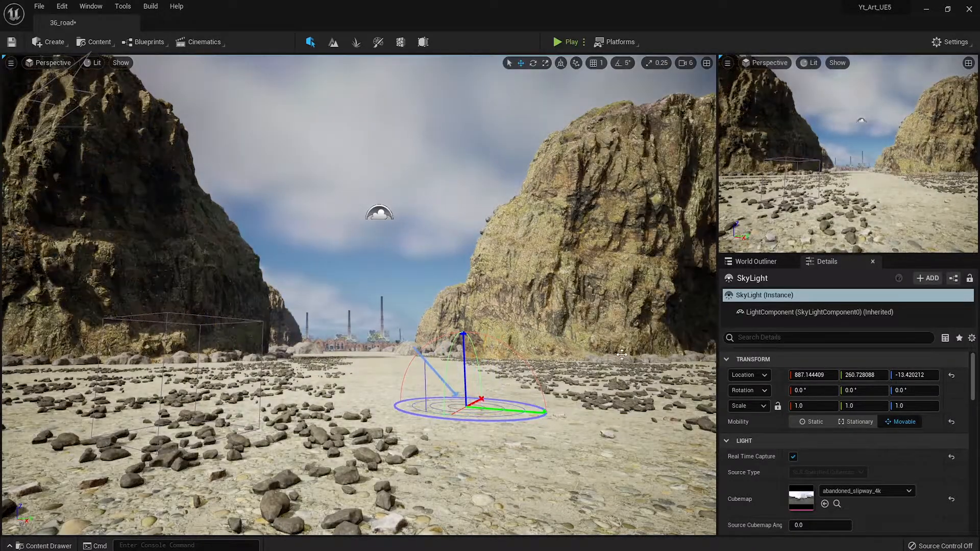
pyautogui.hotkey('ctrl', 'l')
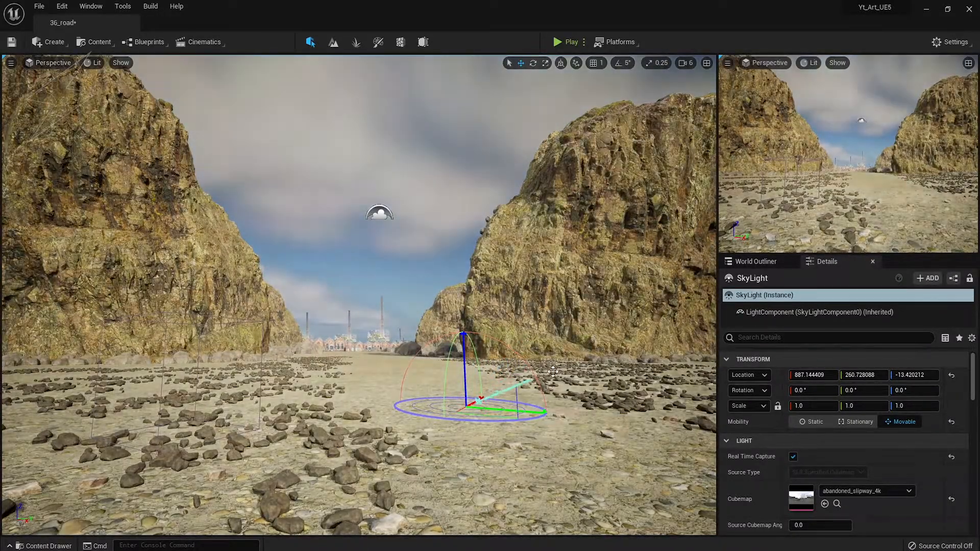
pyautogui.hotkey('ctrl', 'l')
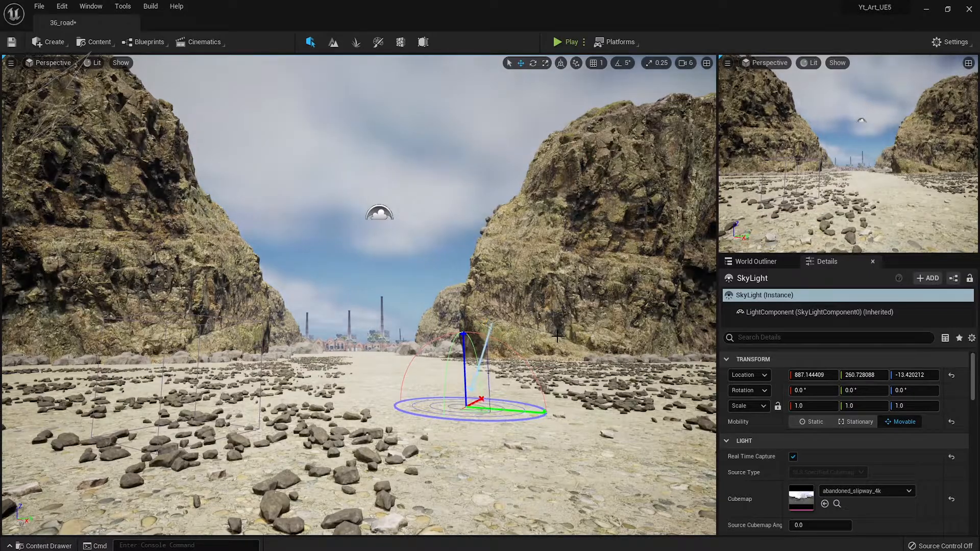